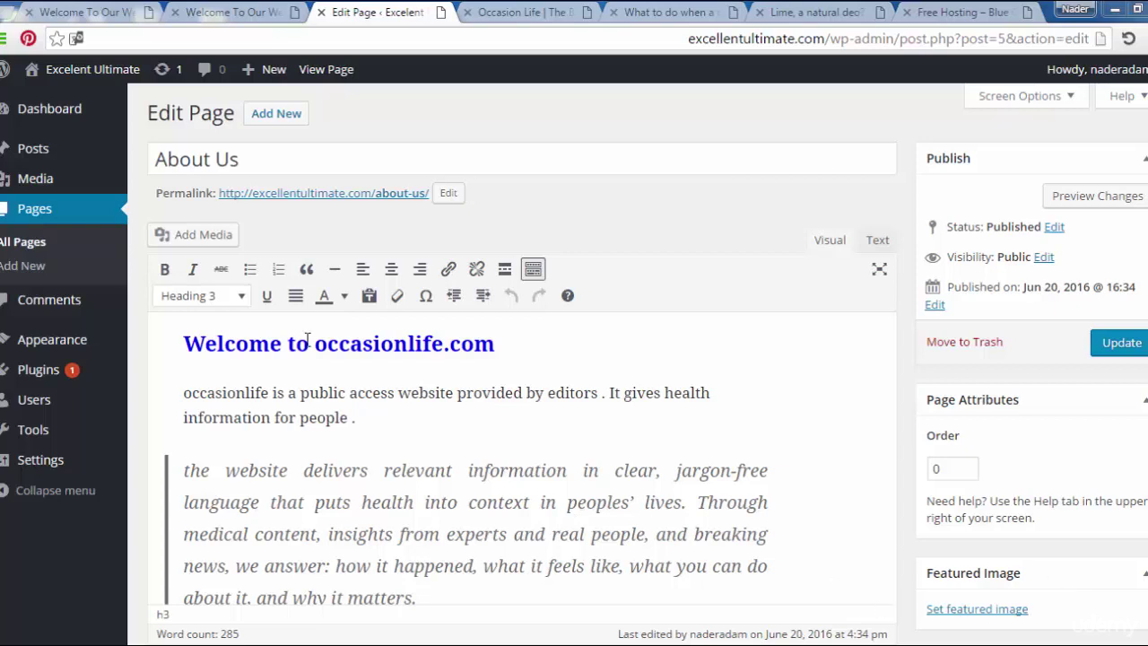
Step: Open the All Posts list, which contains only the 'Hello world!' post
click(38, 157)
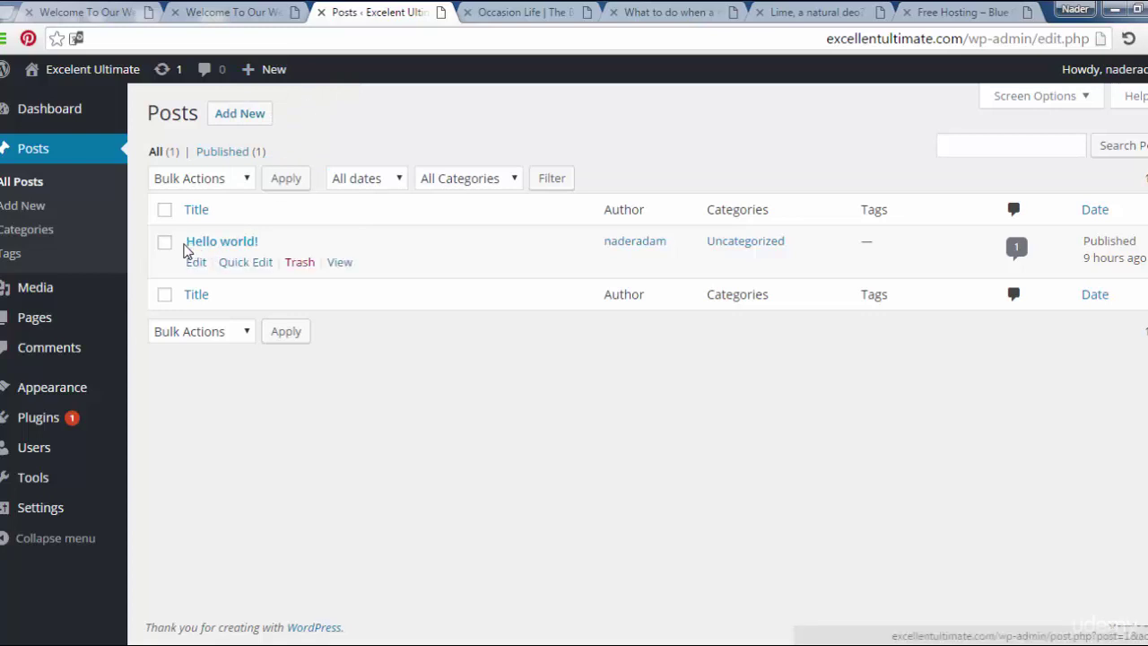
mouse_move(305, 262)
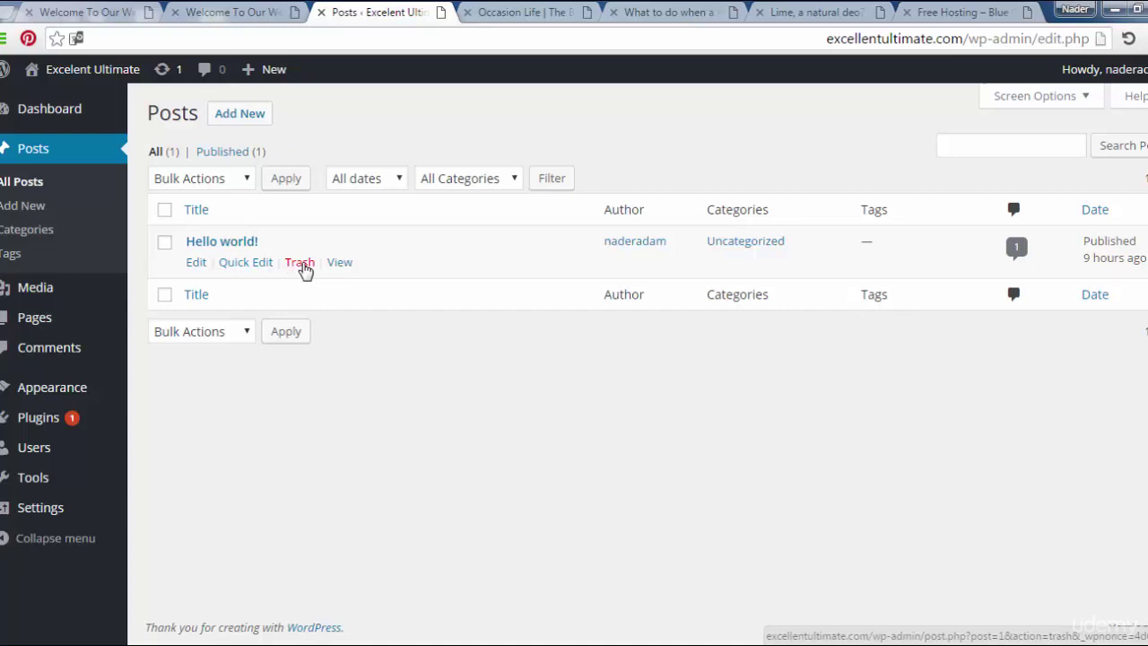
Step: Trash and permanently delete 'Hello world!', then start a blank new post
click(300, 262)
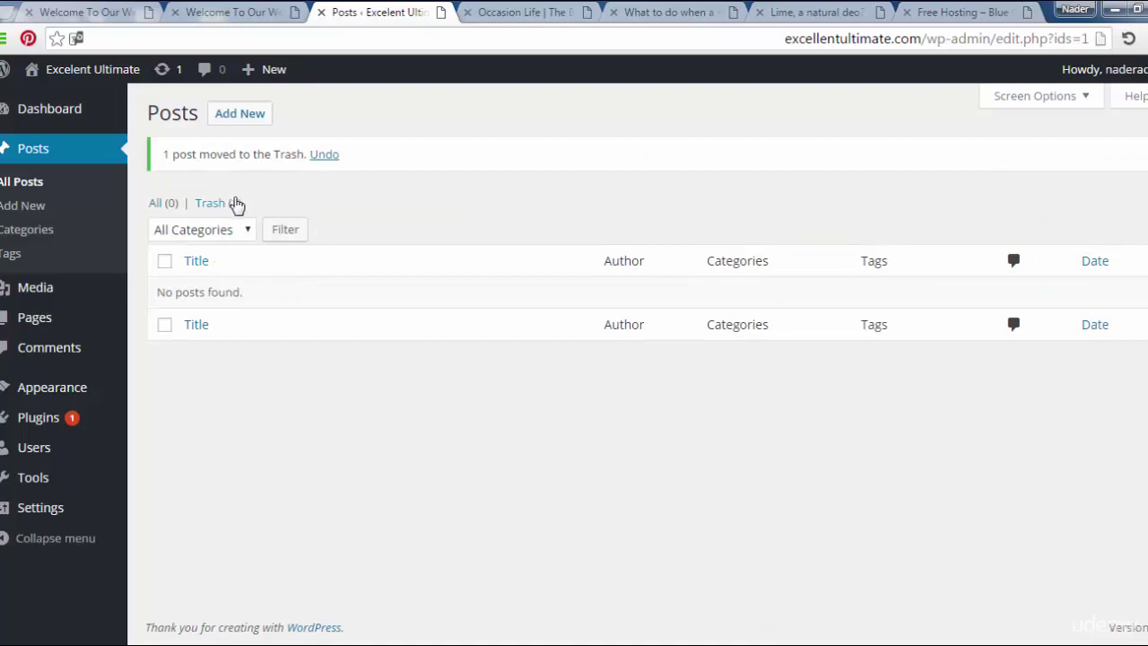
click(232, 204)
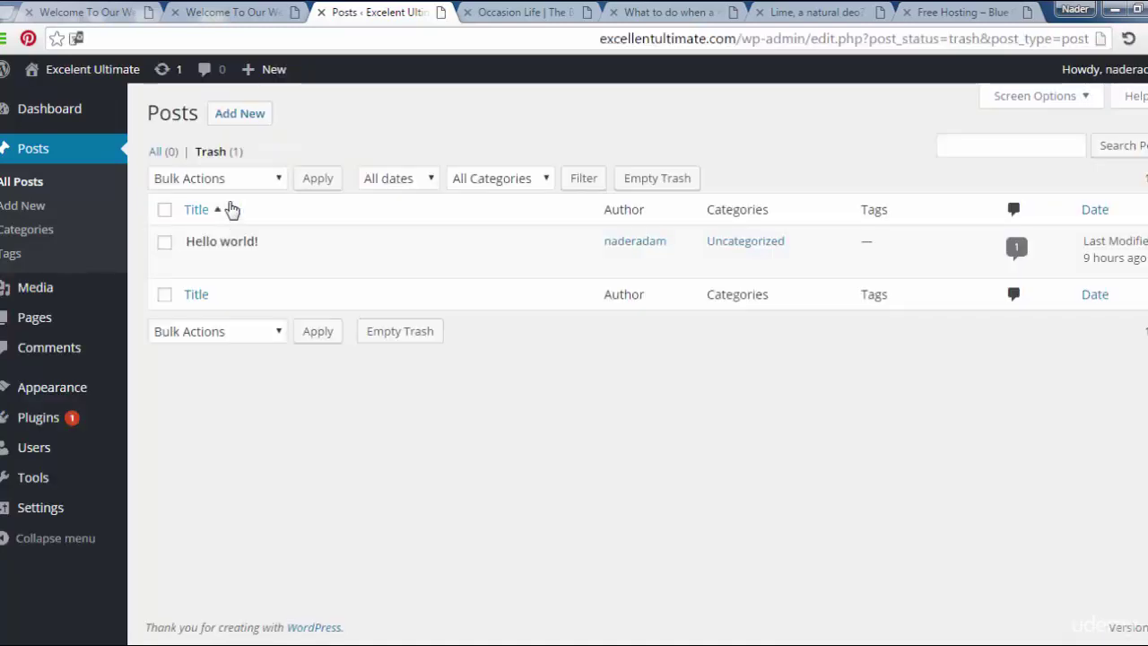
click(303, 264)
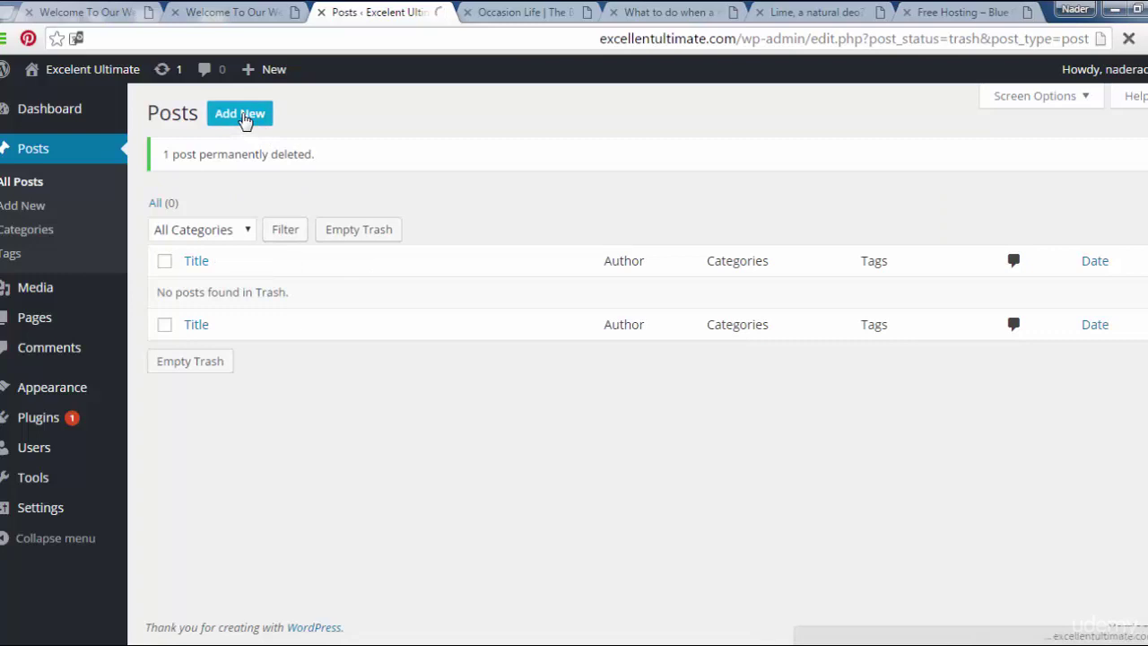
click(246, 118)
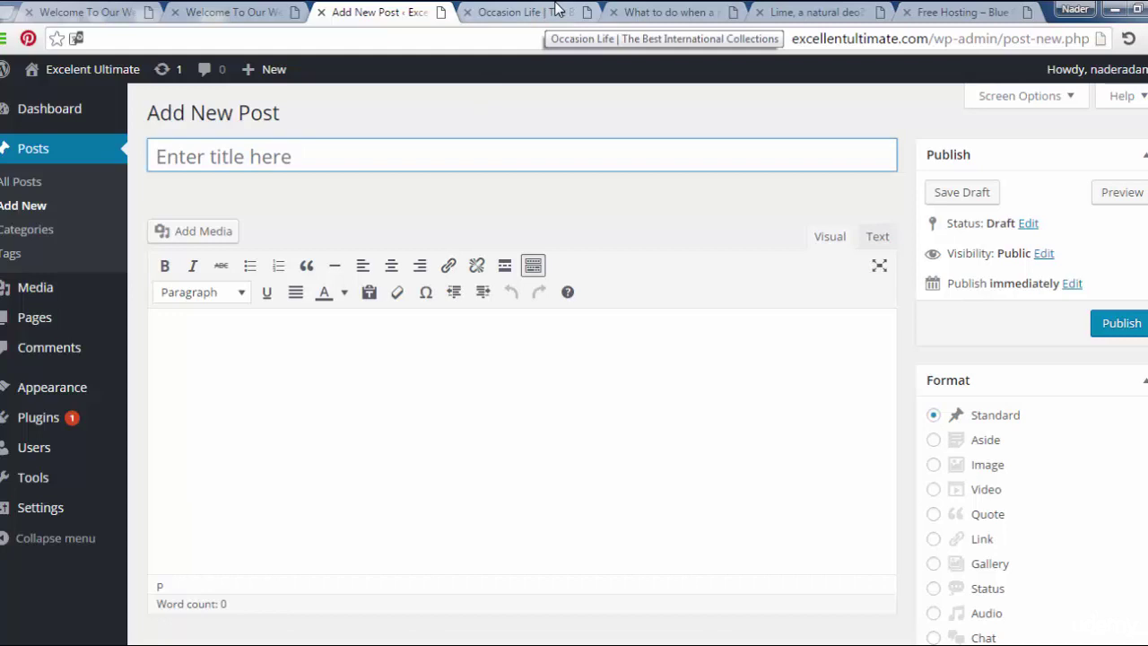
Step: Copy the carrot-juice Vitamin A article's title from Occasion Life and return to the new post
click(556, 10)
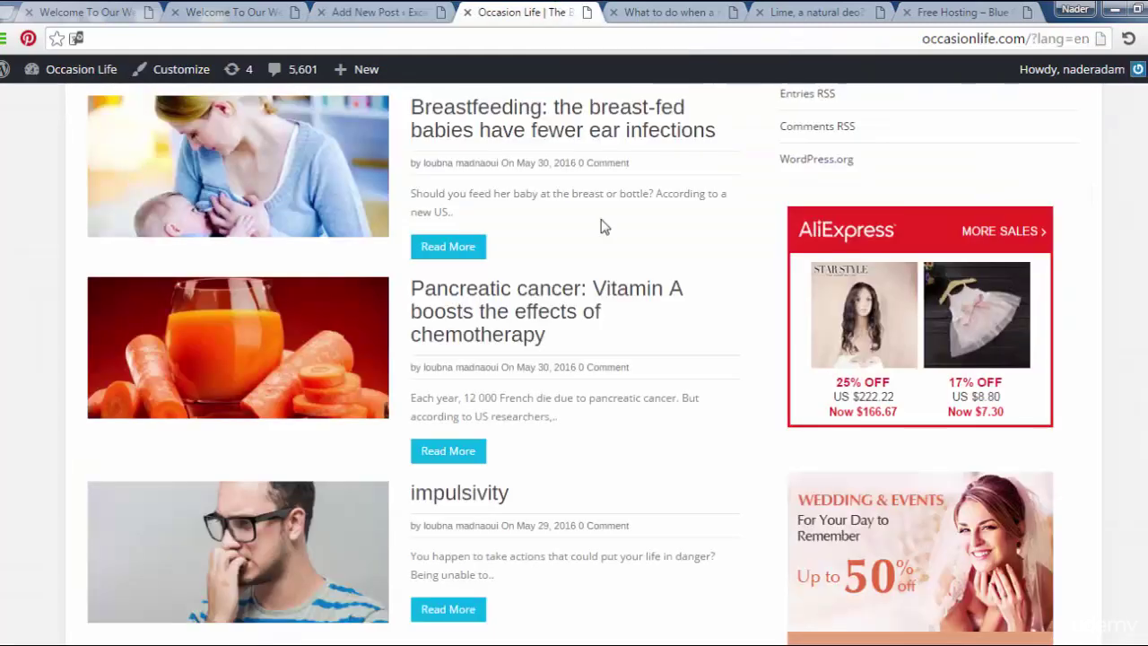
click(341, 357)
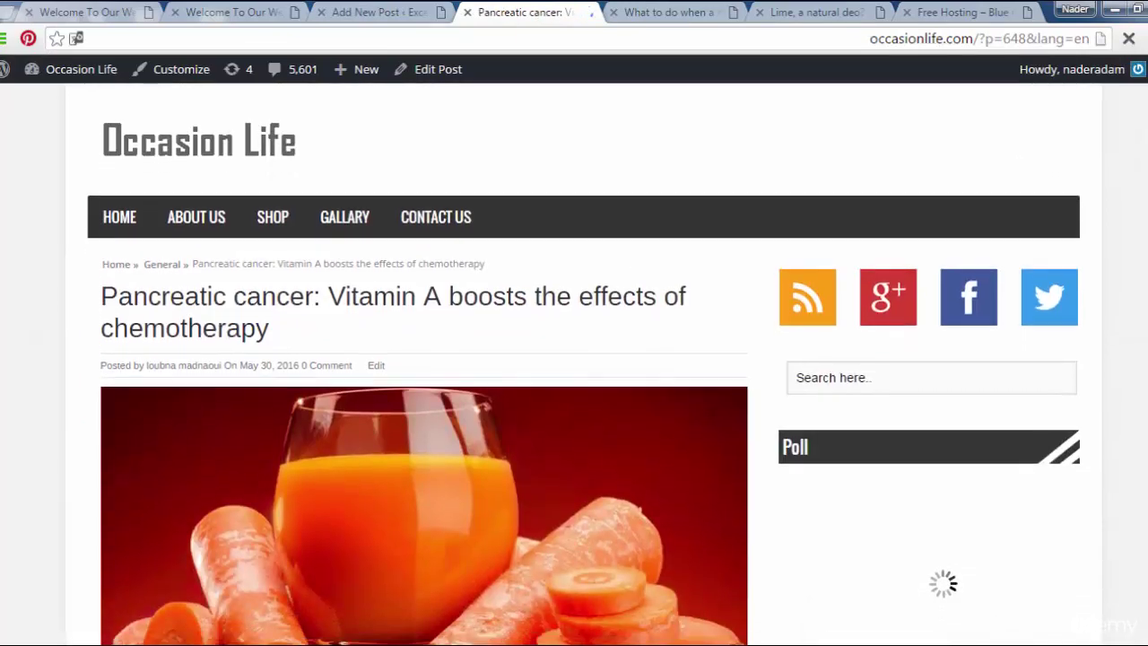
scroll(894, 259, down, 1)
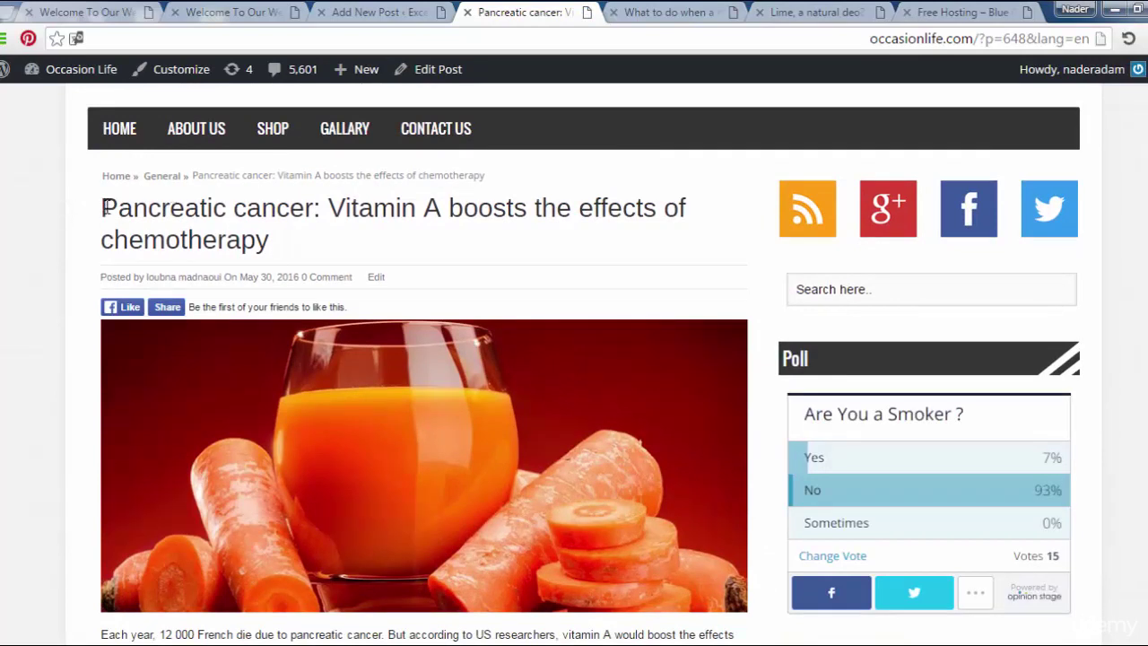
drag(105, 208, 291, 235)
key(ctrl+c)
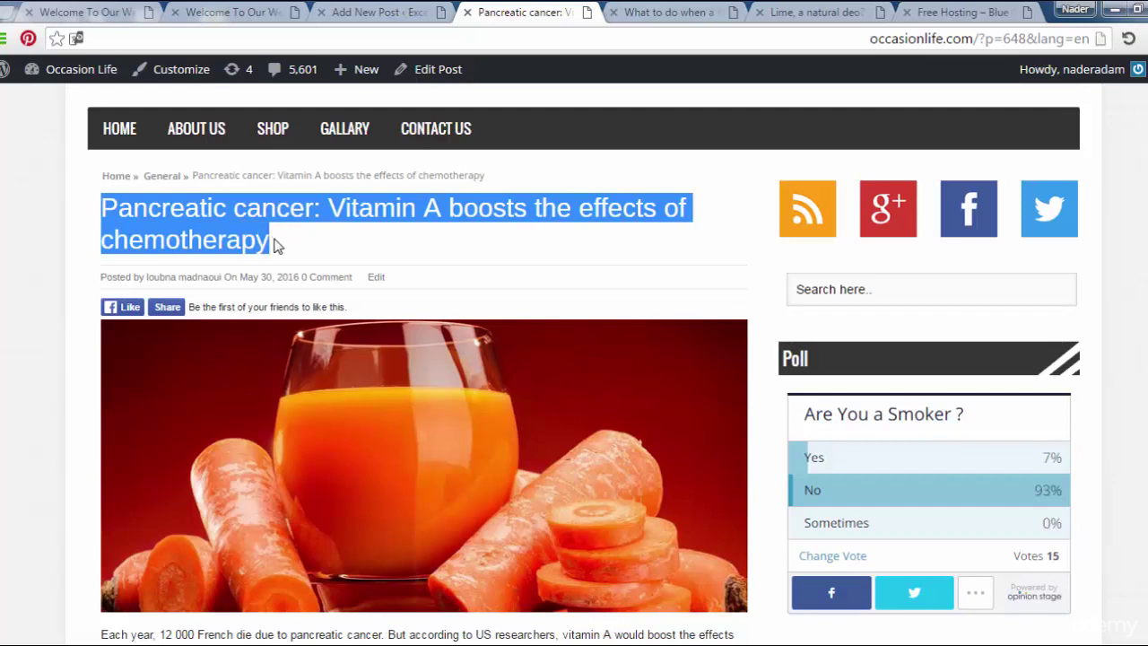
click(387, 10)
Step: Paste the copied 'Pancreatic cancer: Vitamin A…' headline into the post title
click(351, 162)
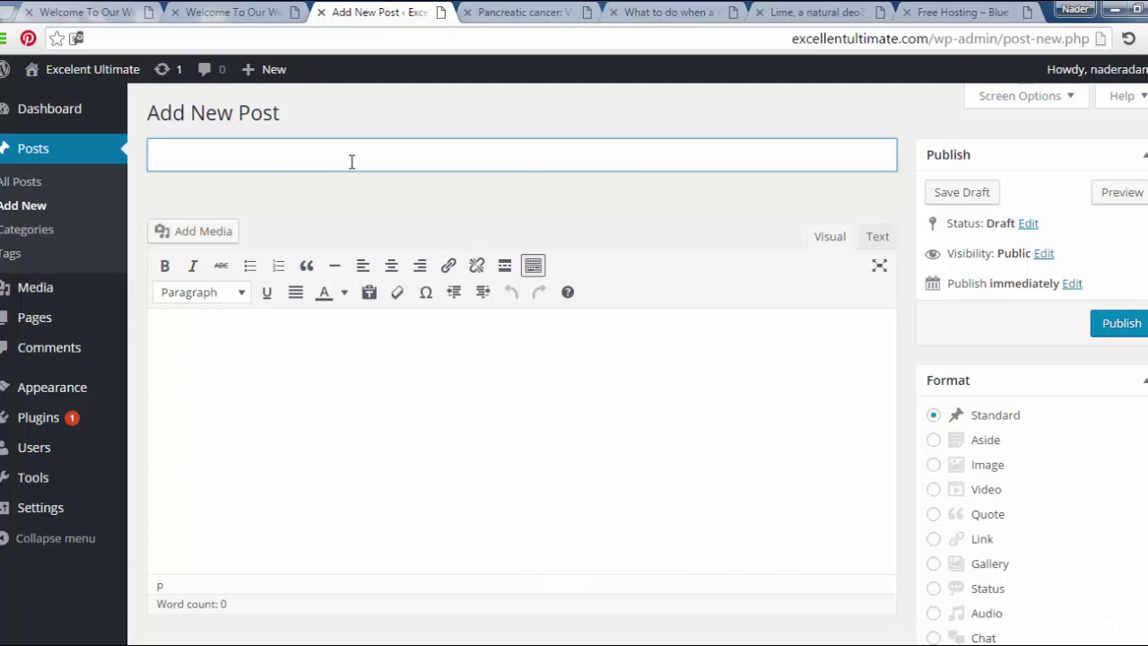
key(ctrl+v)
click(377, 375)
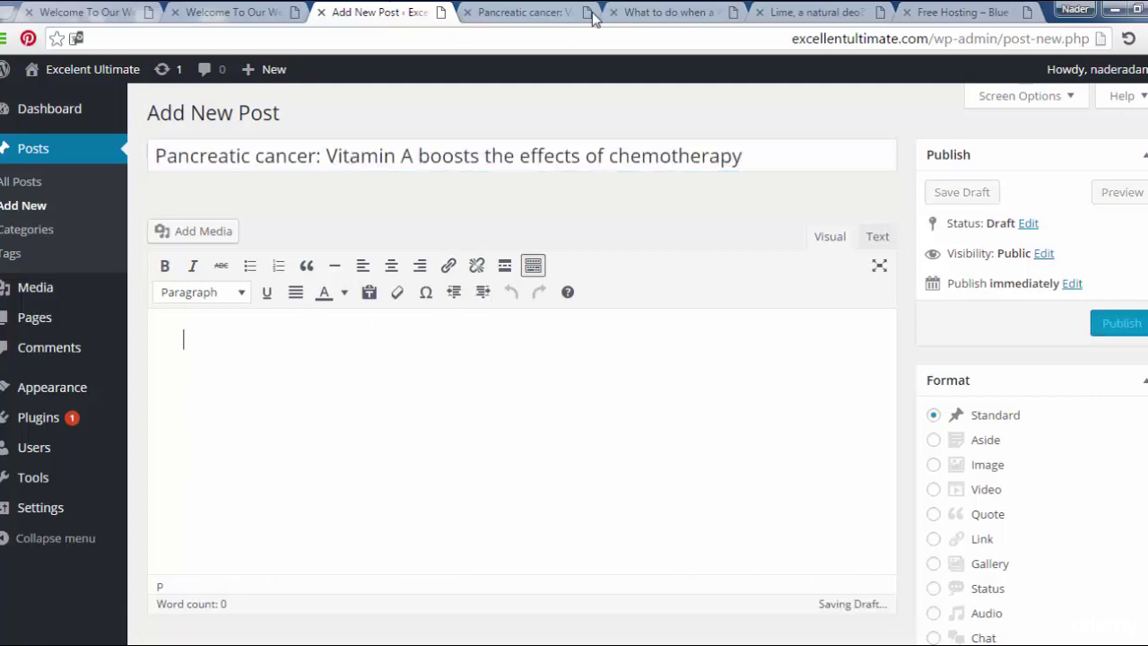
Step: Copy the carrot-juice article's full body text from Occasion Life into the post editor
click(524, 12)
scroll(669, 234, down, 5)
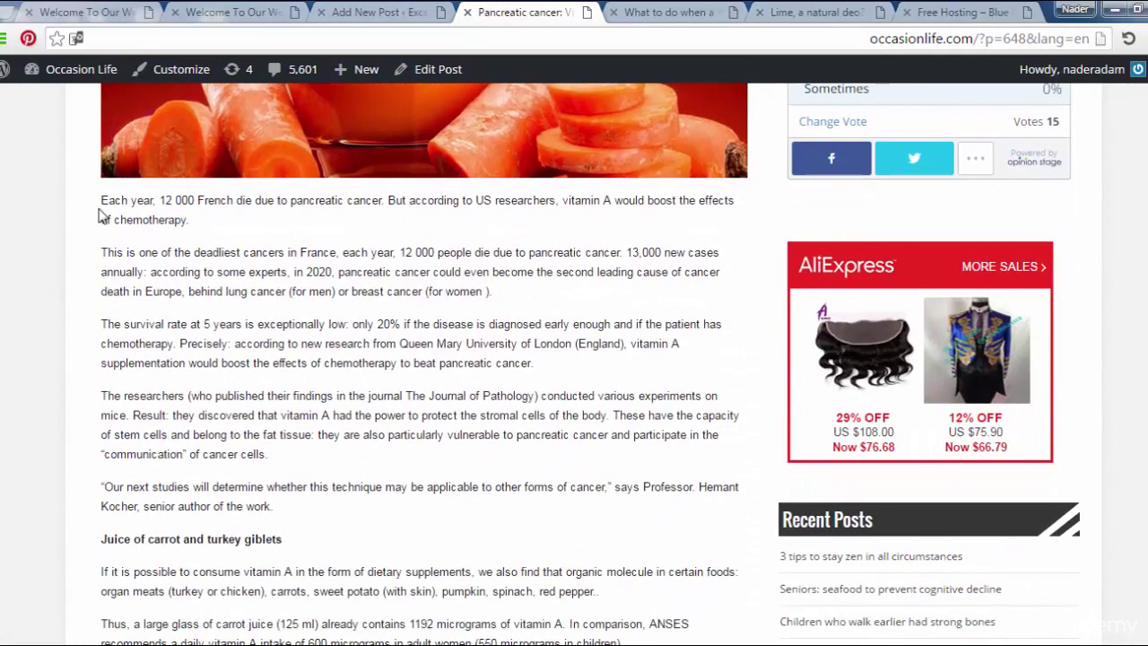
mouse_move(101, 207)
mouse_down()
mouse_move(635, 639)
mouse_move(652, 455)
mouse_up()
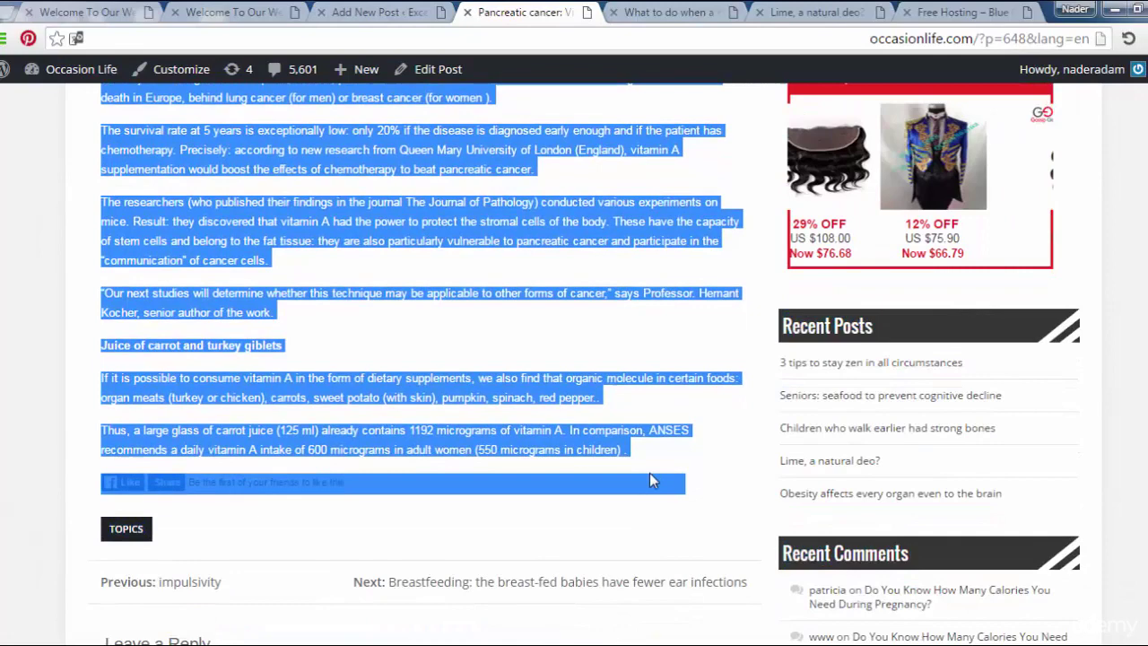
right_click(578, 437)
click(552, 441)
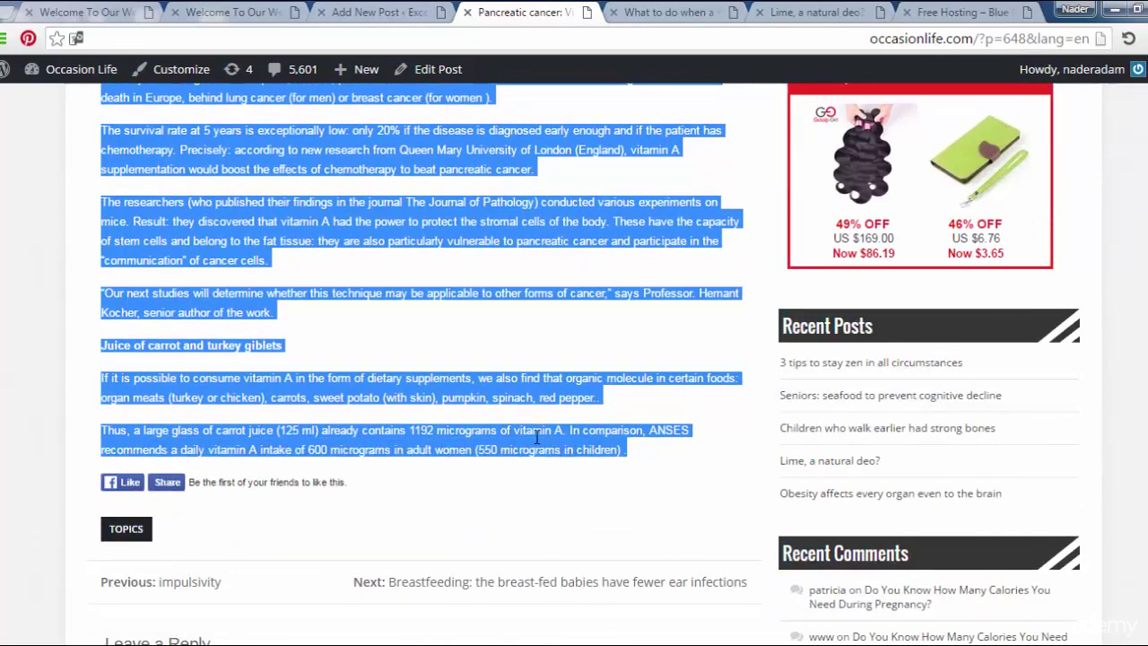
click(376, 11)
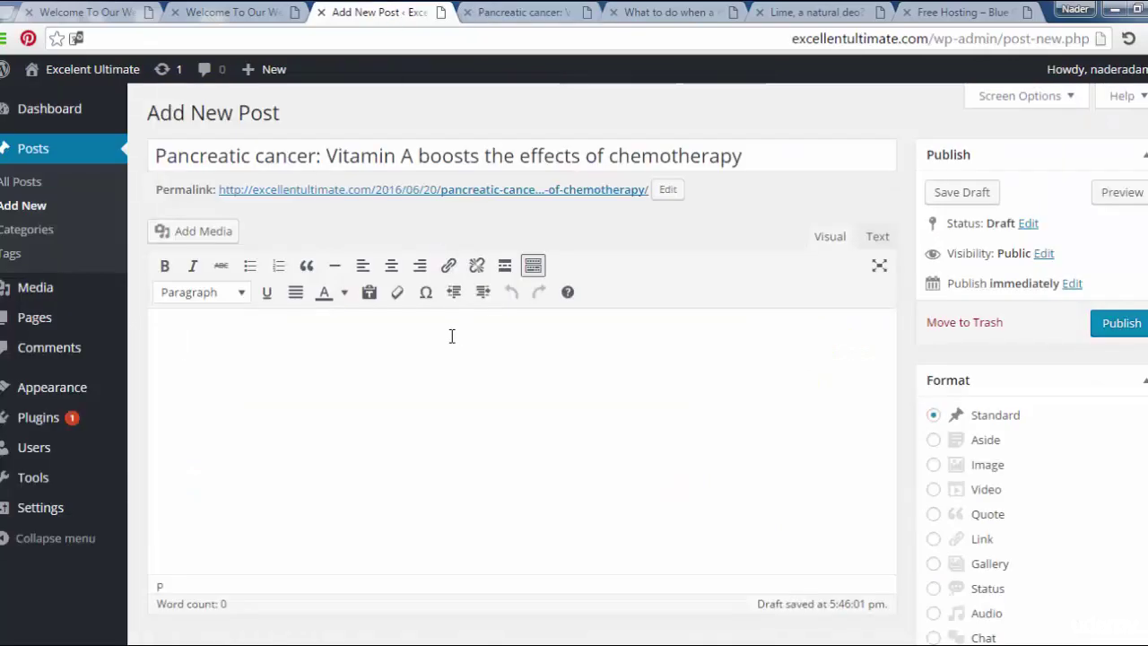
key(ctrl+v)
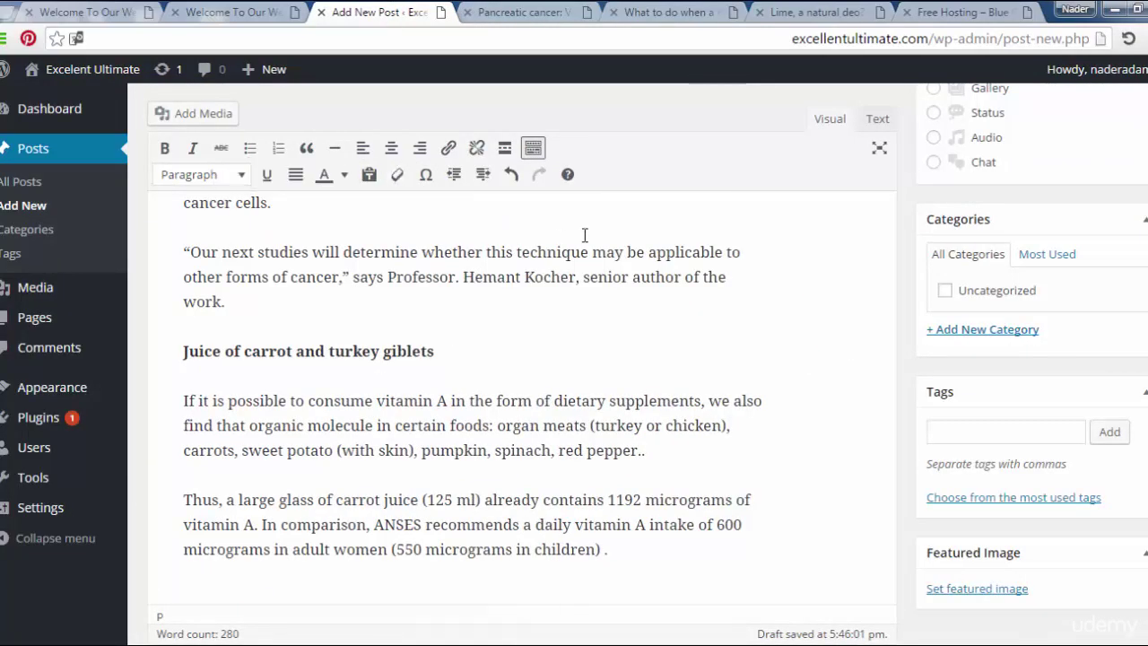
scroll(520, 359, up, 3)
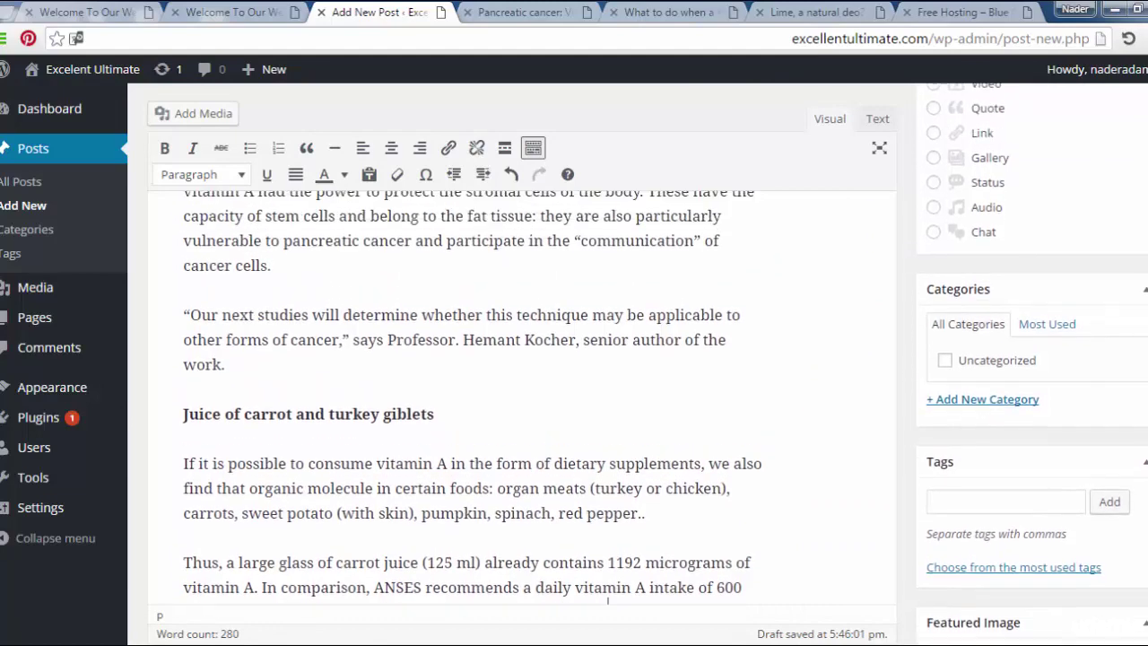
scroll(520, 359, up, 1)
scroll(520, 359, up, 1)
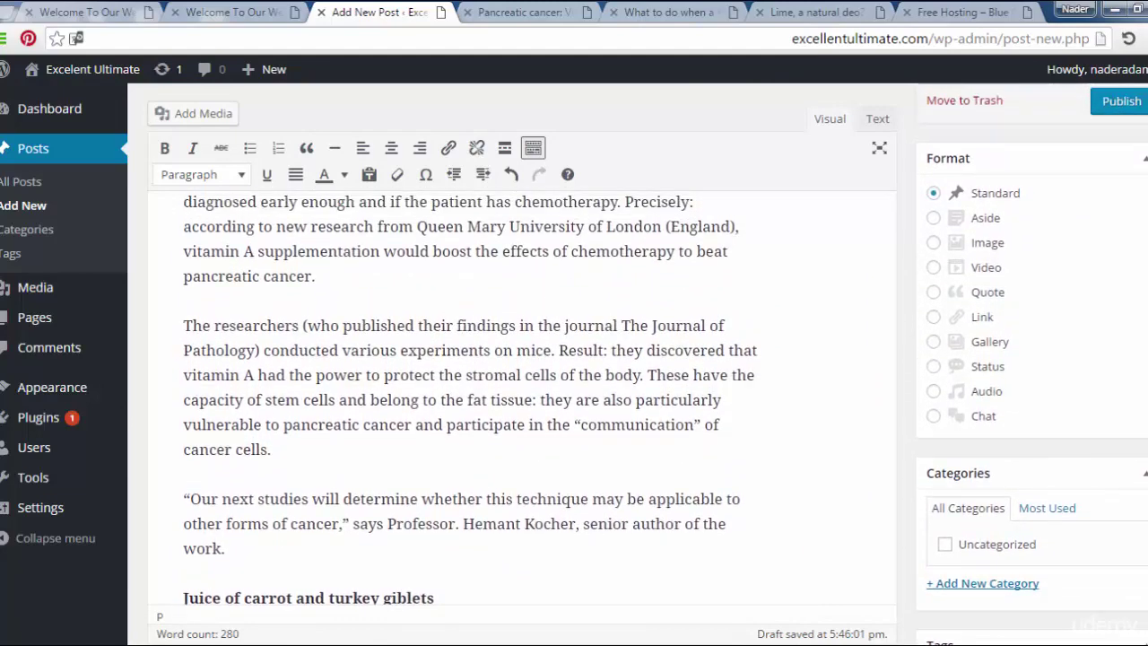
scroll(520, 359, up, 1)
scroll(520, 359, up, 3)
scroll(520, 358, up, 1)
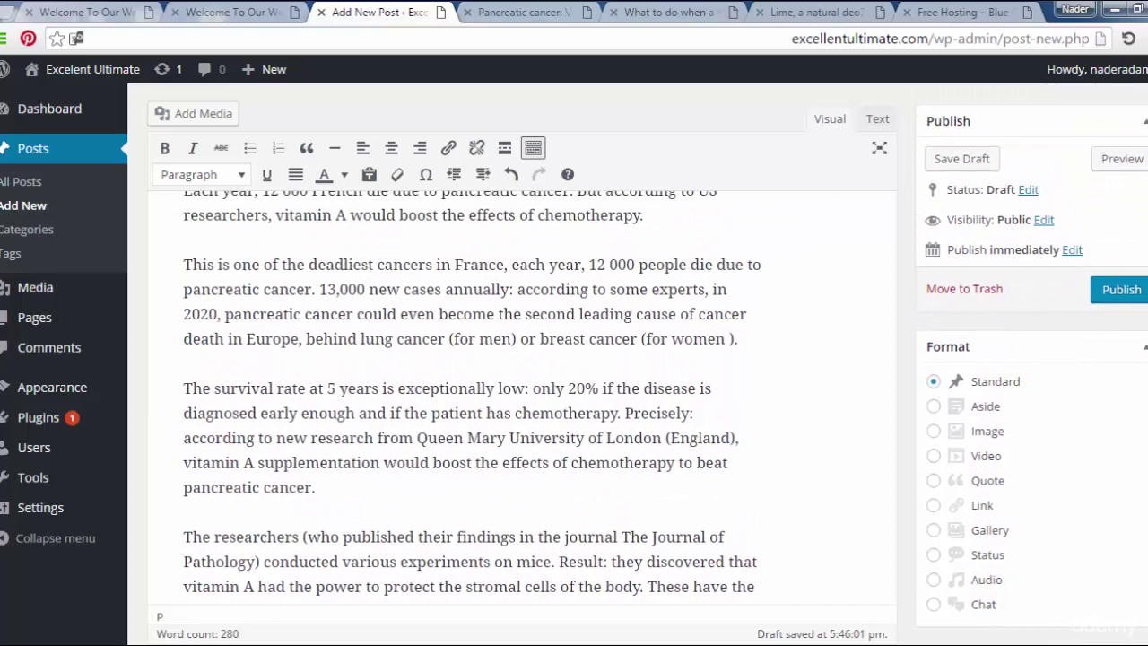
scroll(520, 359, up, 2)
scroll(520, 359, up, 1)
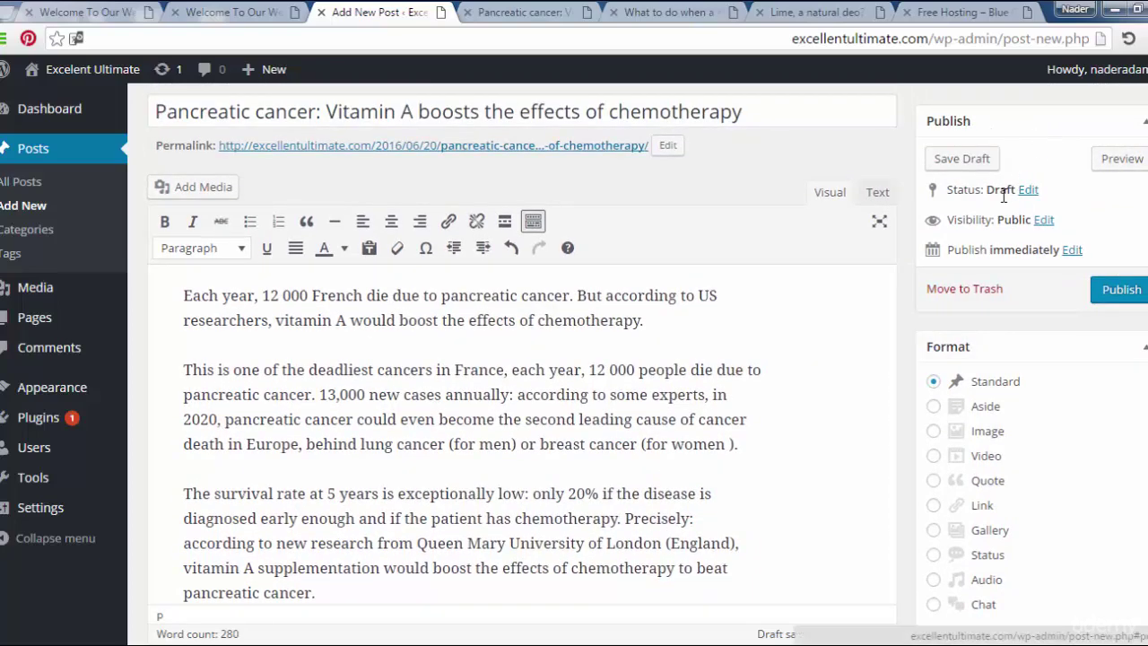
Step: Inspect the Status, Visibility and publish date options, leaving all of them unchanged
click(1028, 191)
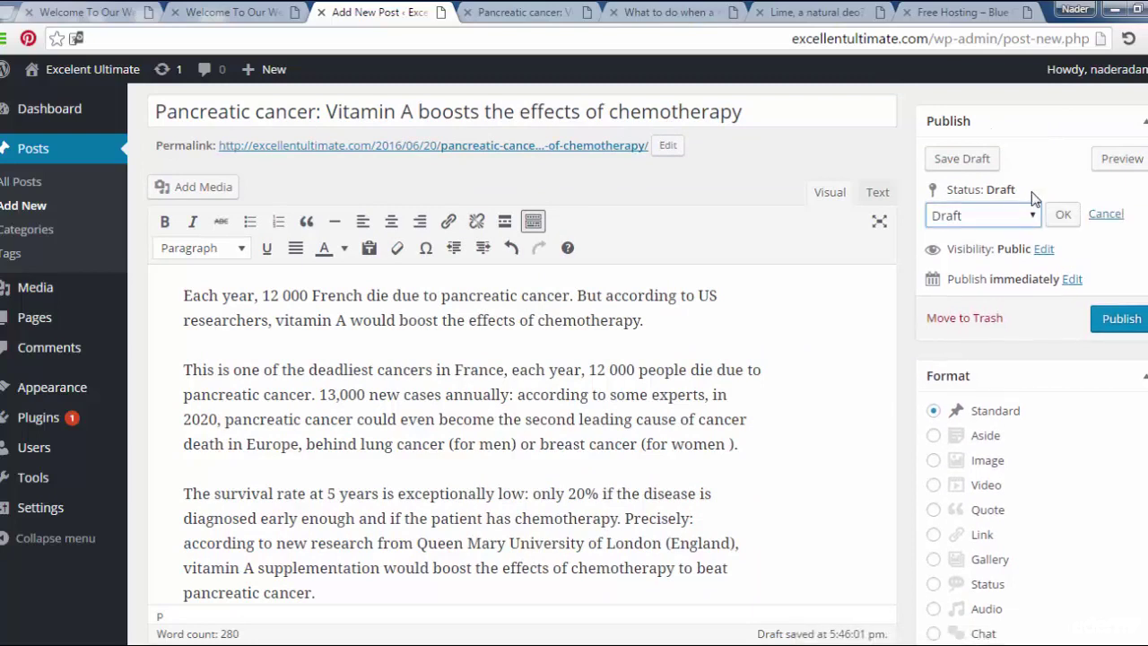
click(1105, 215)
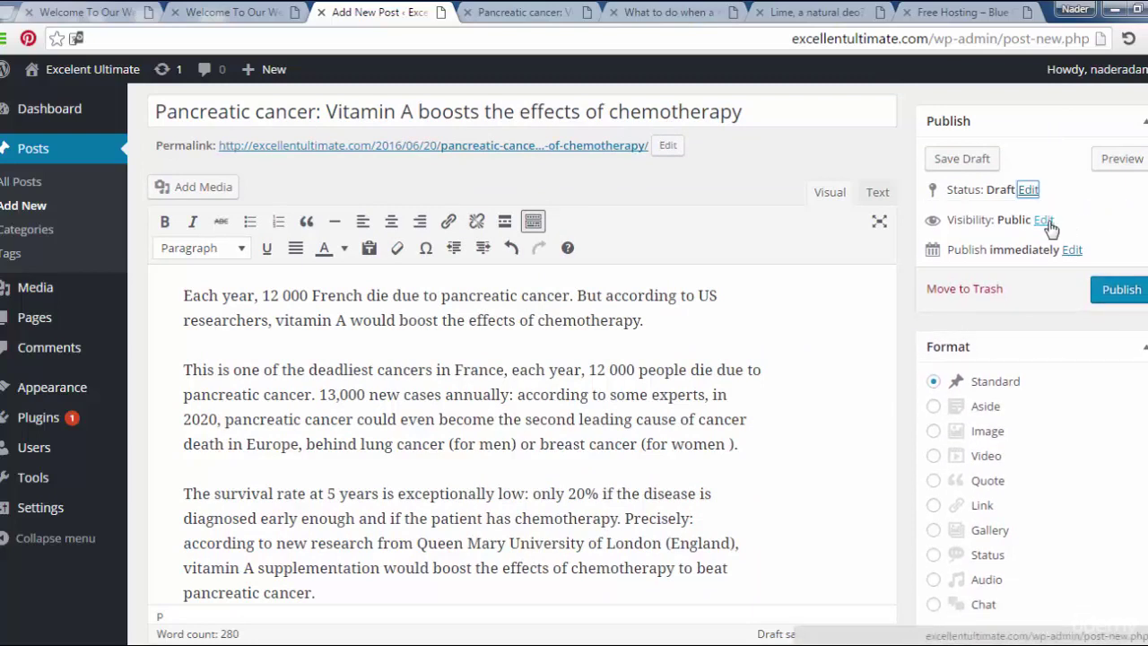
click(1043, 221)
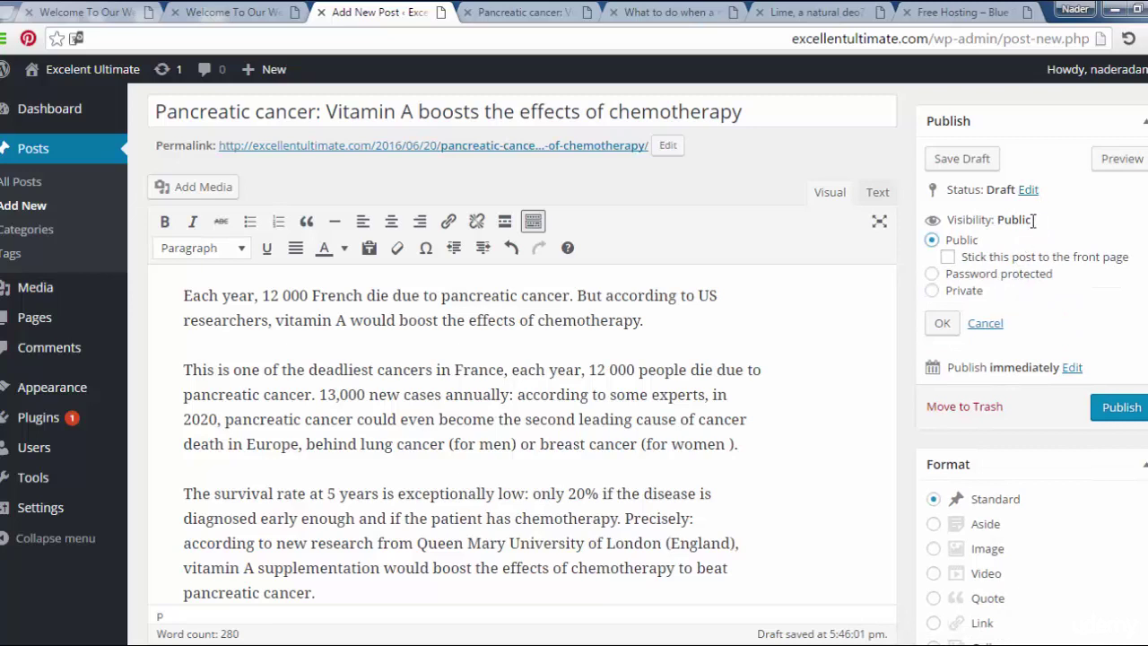
click(986, 325)
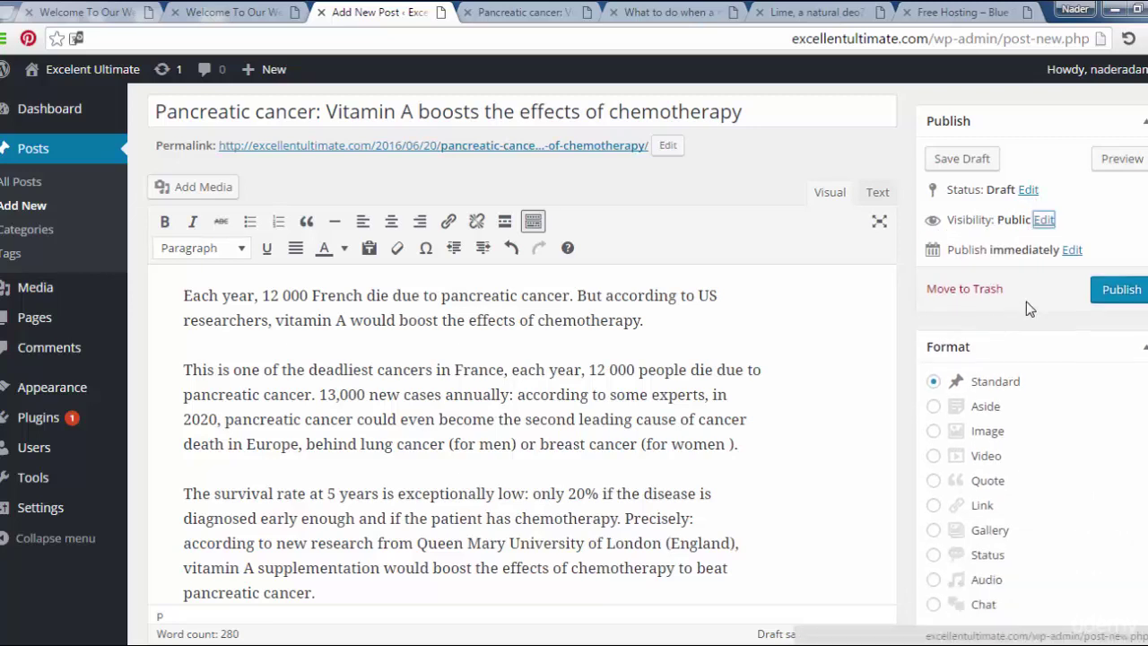
click(1073, 251)
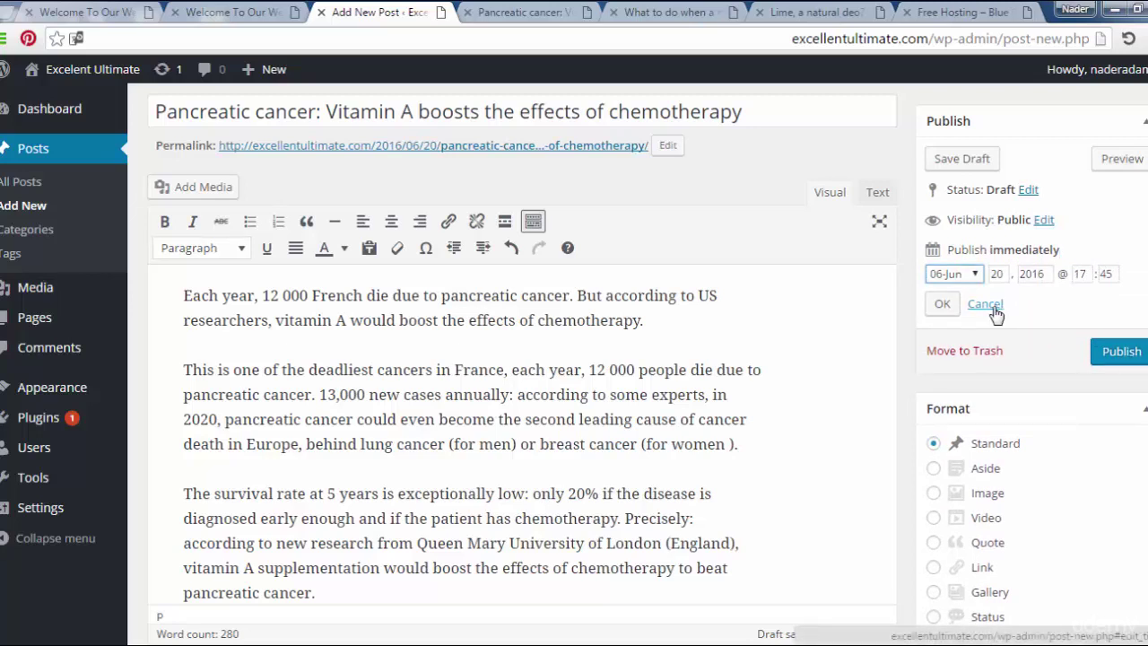
click(985, 305)
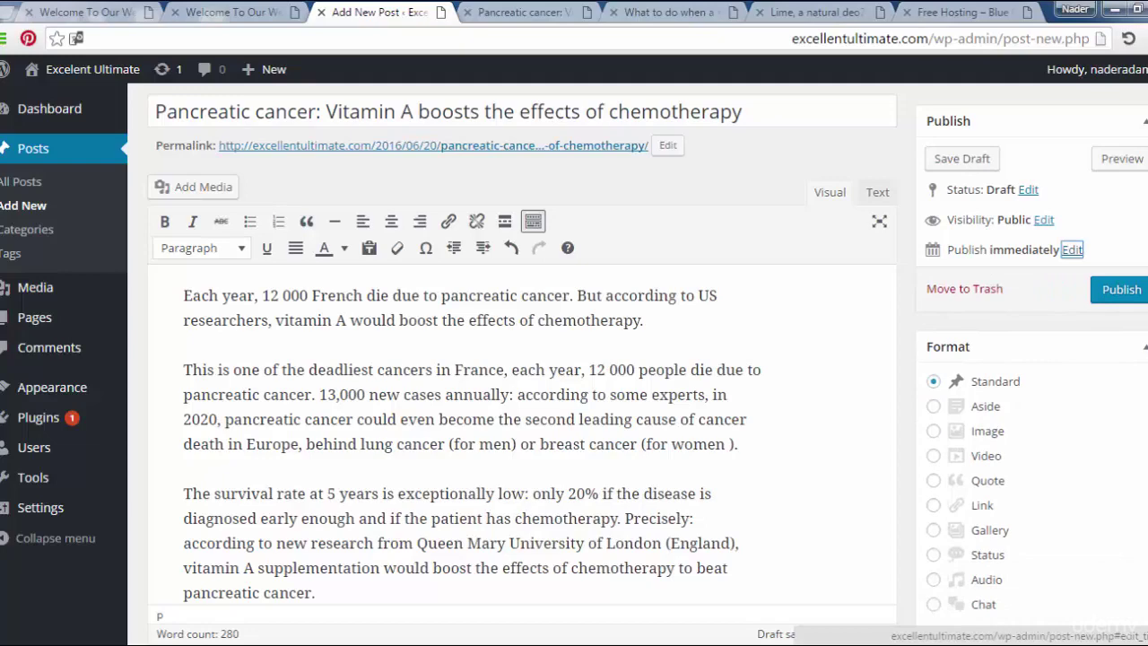
Step: Scroll down through the pasted article to its final carrot-juice paragraph
scroll(574, 359, down, 1)
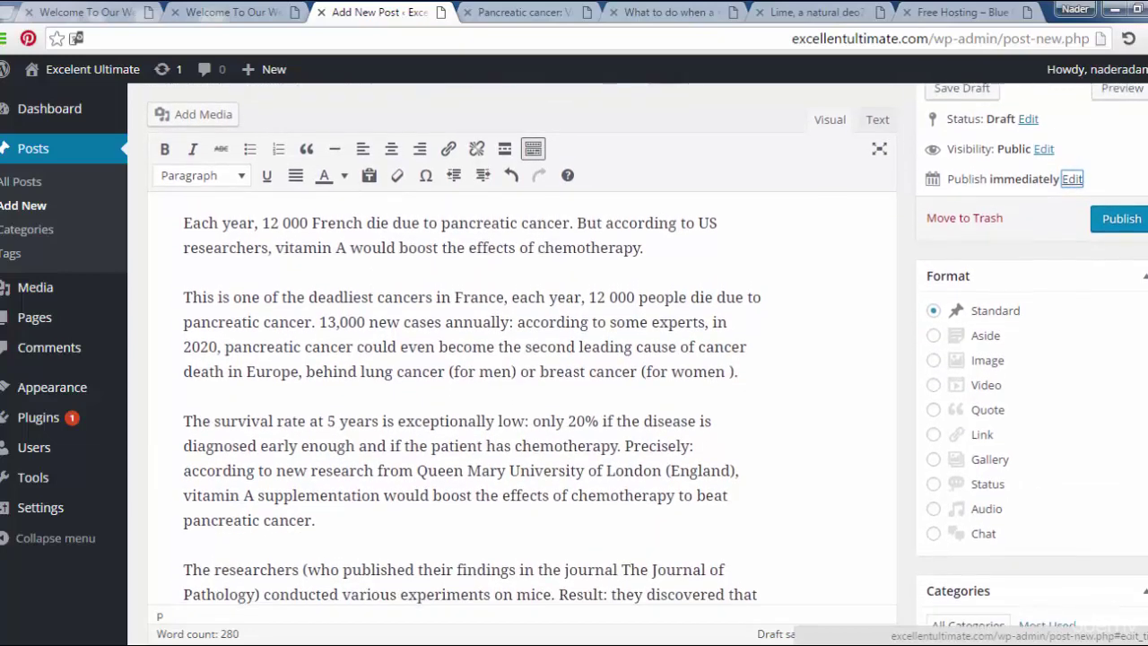
scroll(574, 359, down, 1)
scroll(573, 359, down, 1)
scroll(574, 358, down, 1)
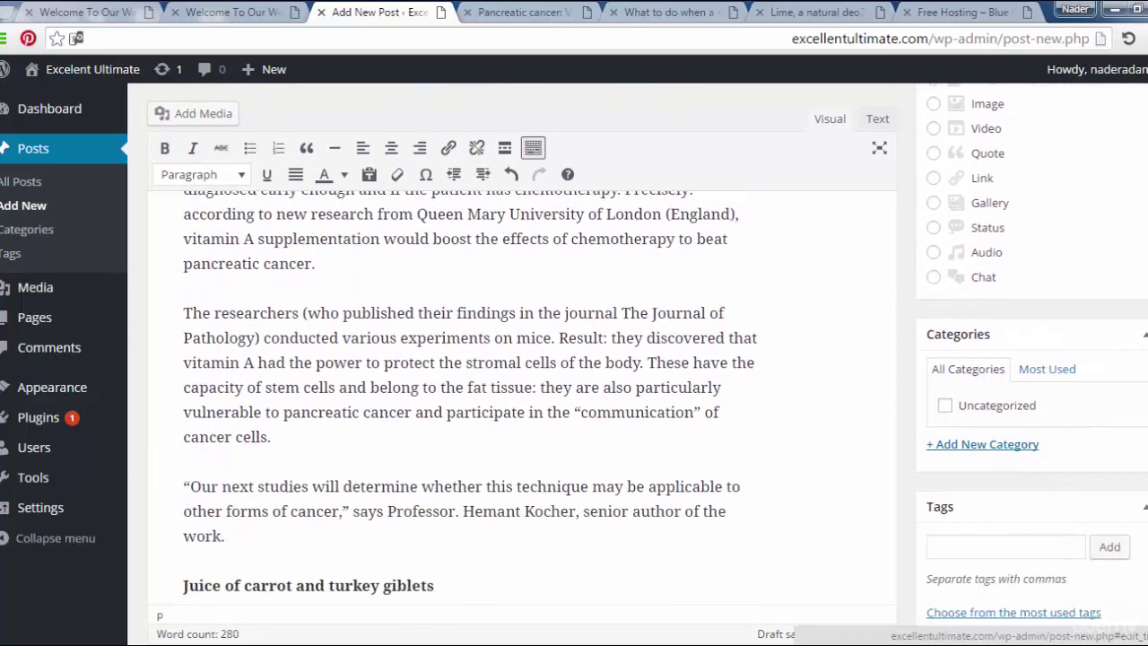
scroll(574, 359, down, 1)
scroll(574, 358, down, 2)
scroll(574, 358, down, 1)
scroll(520, 386, down, 1)
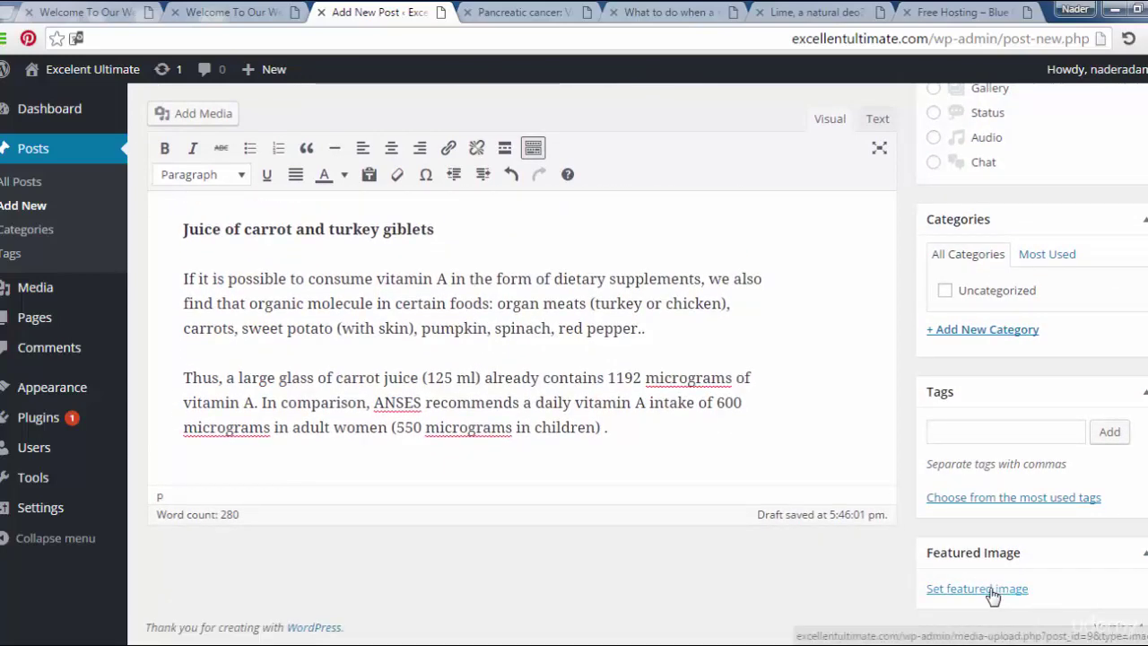
Step: Save the source article's carrot-juice photo locally as 'glass-of-carrot-juice'
click(551, 11)
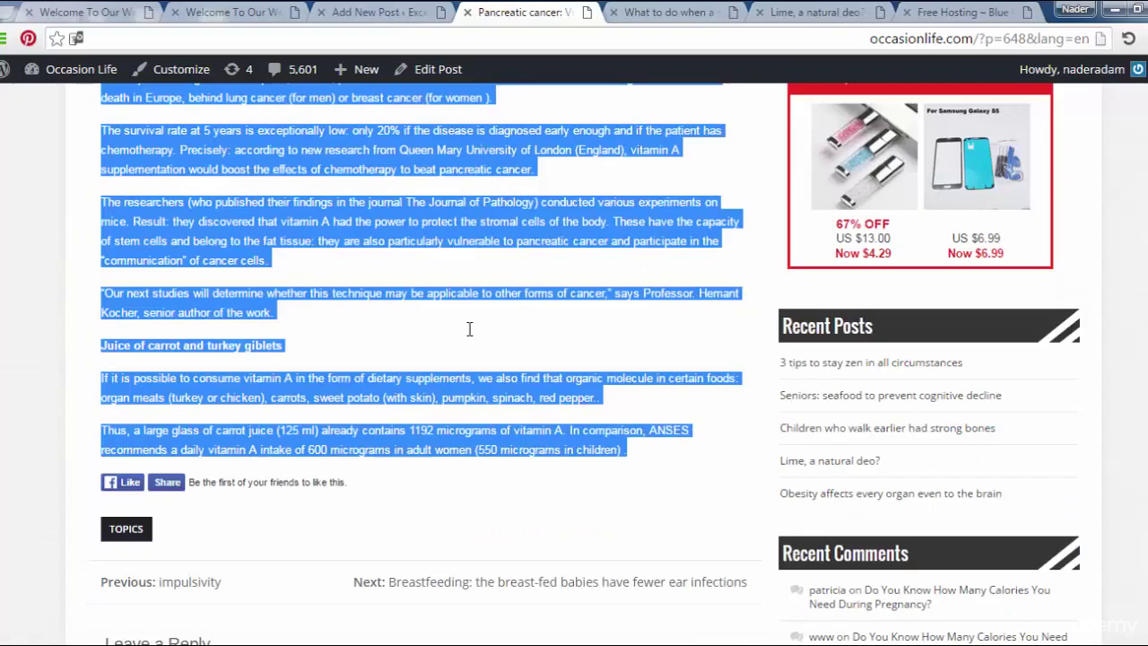
click(1141, 253)
scroll(933, 195, up, 8)
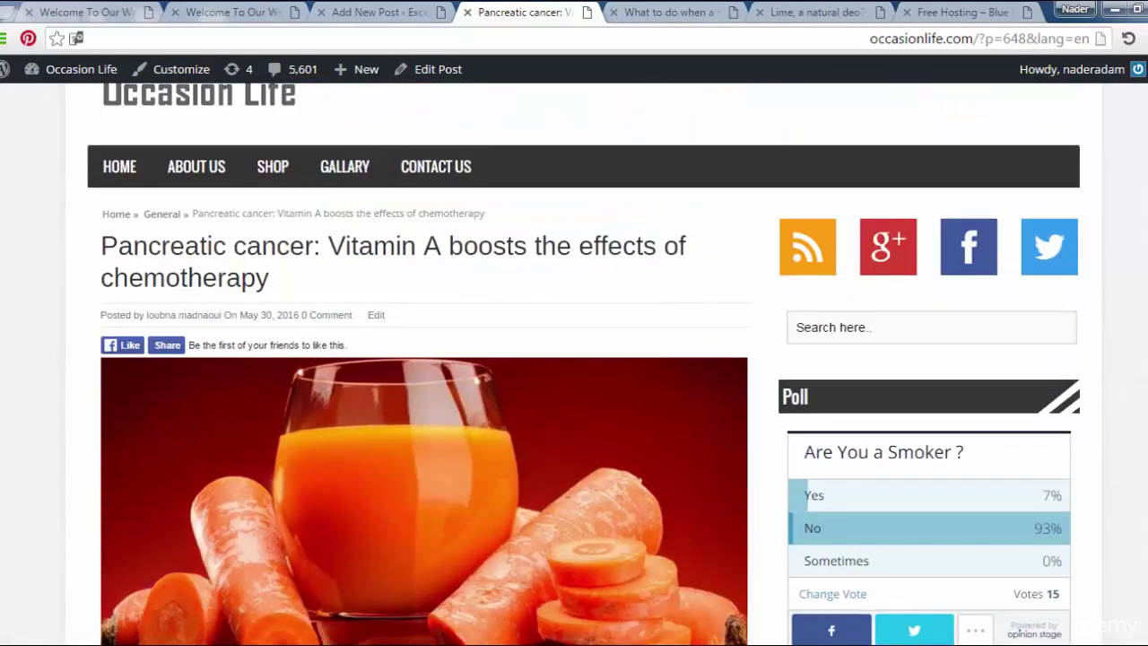
scroll(933, 196, down, 5)
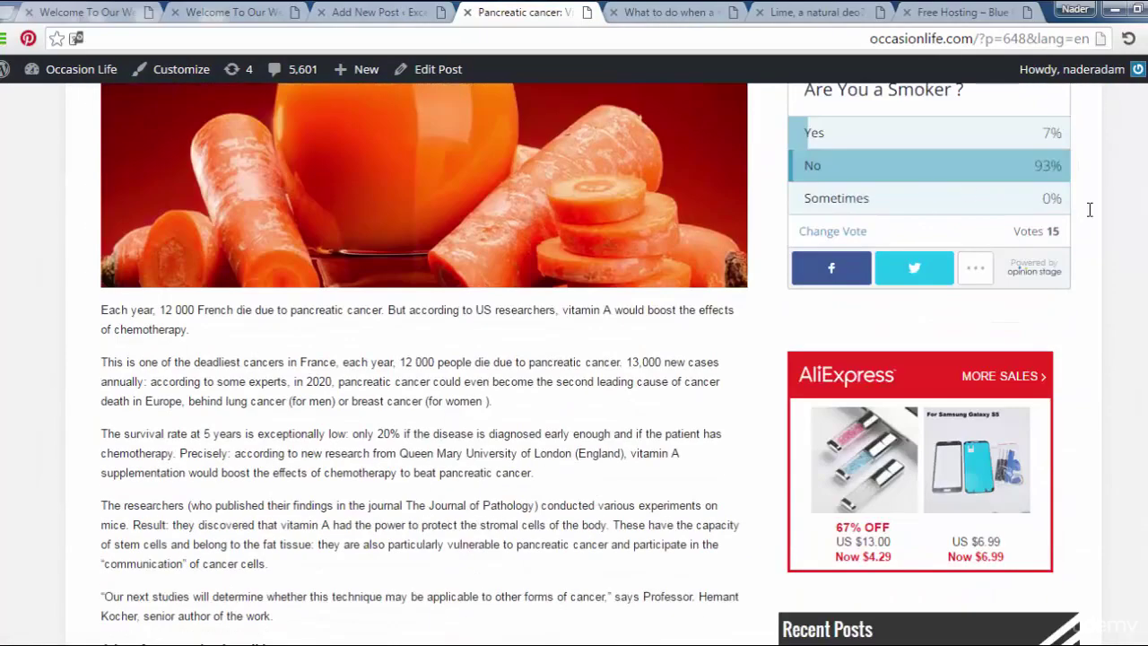
scroll(574, 359, up, 2)
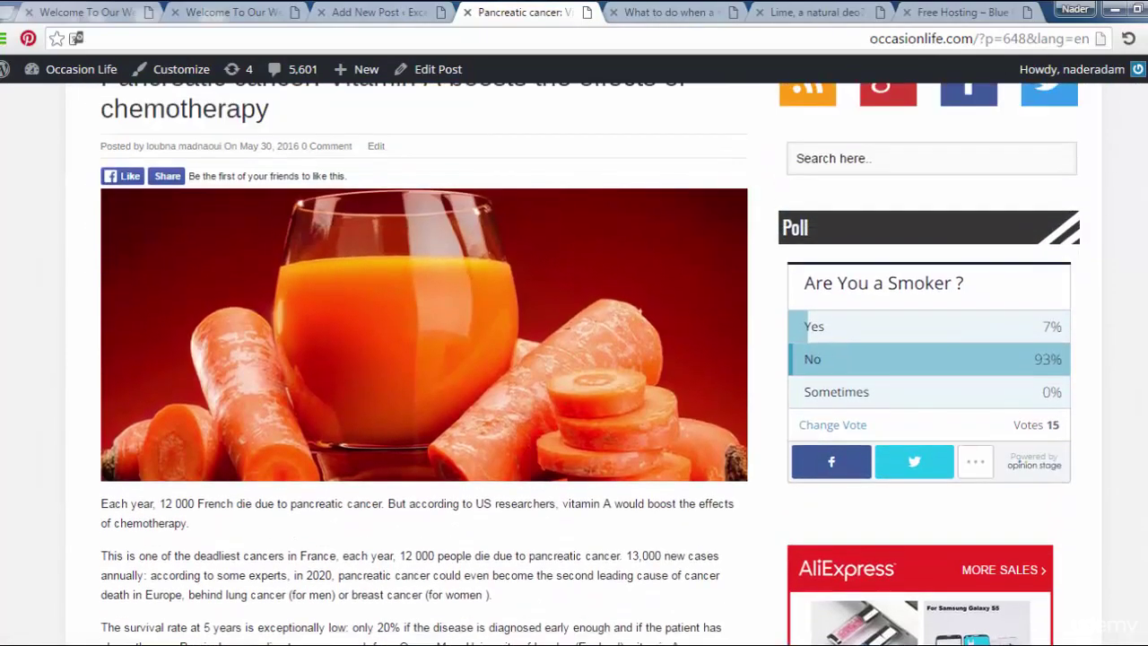
right_click(556, 353)
click(510, 383)
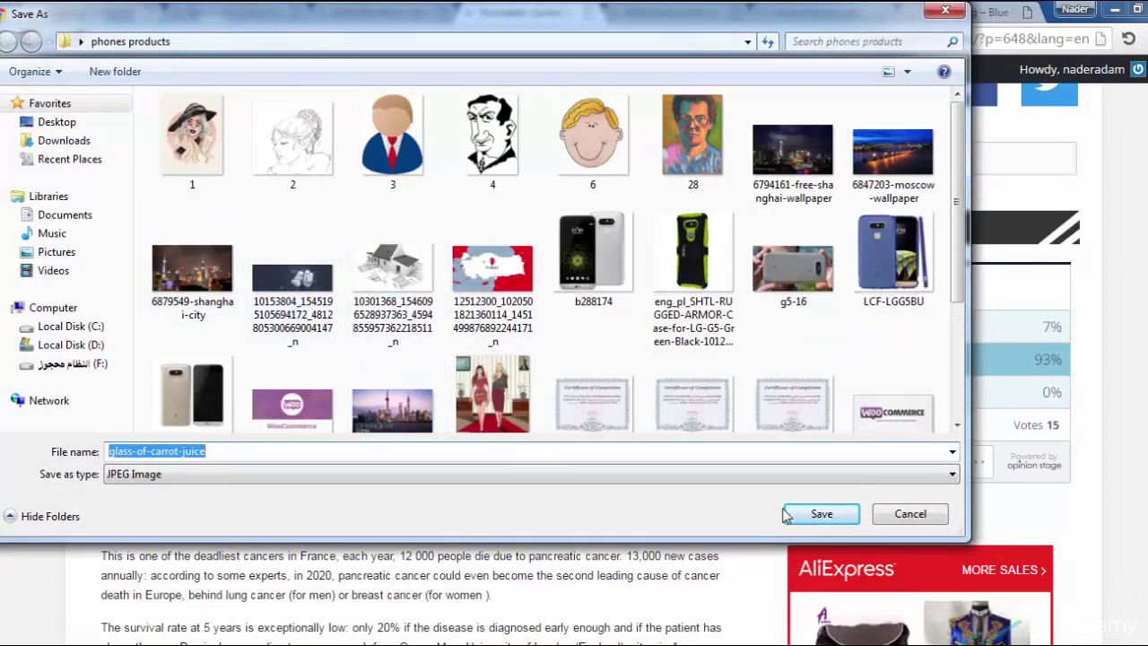
click(818, 513)
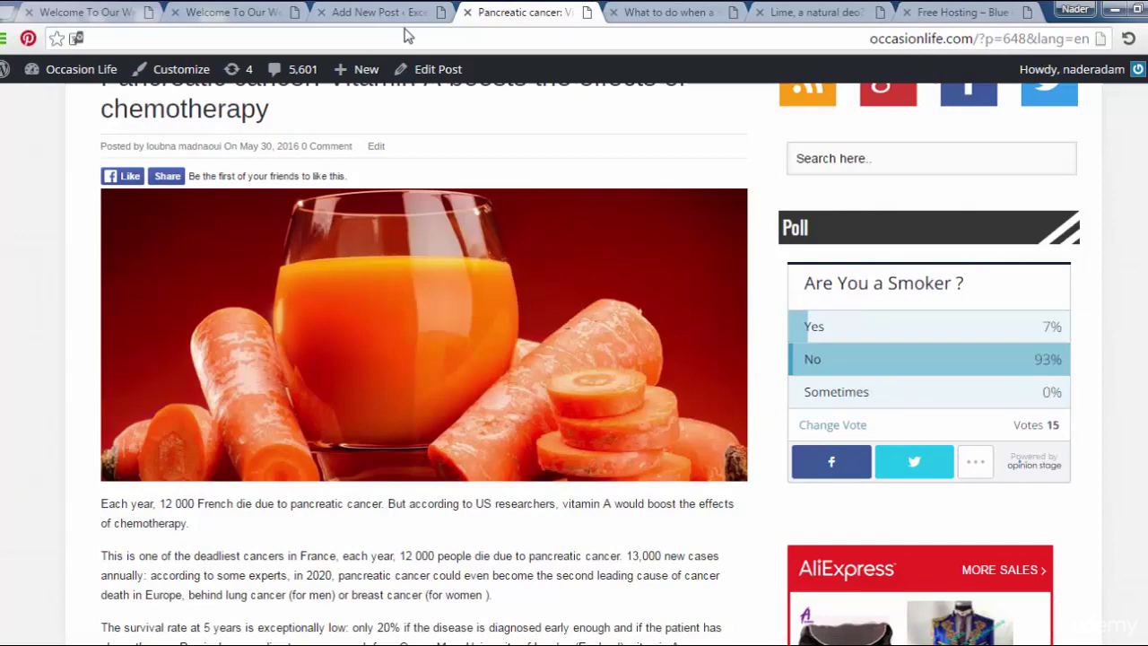
Step: Upload the glass-of-carrot-juice photo and set it as the draft's featured image
click(400, 11)
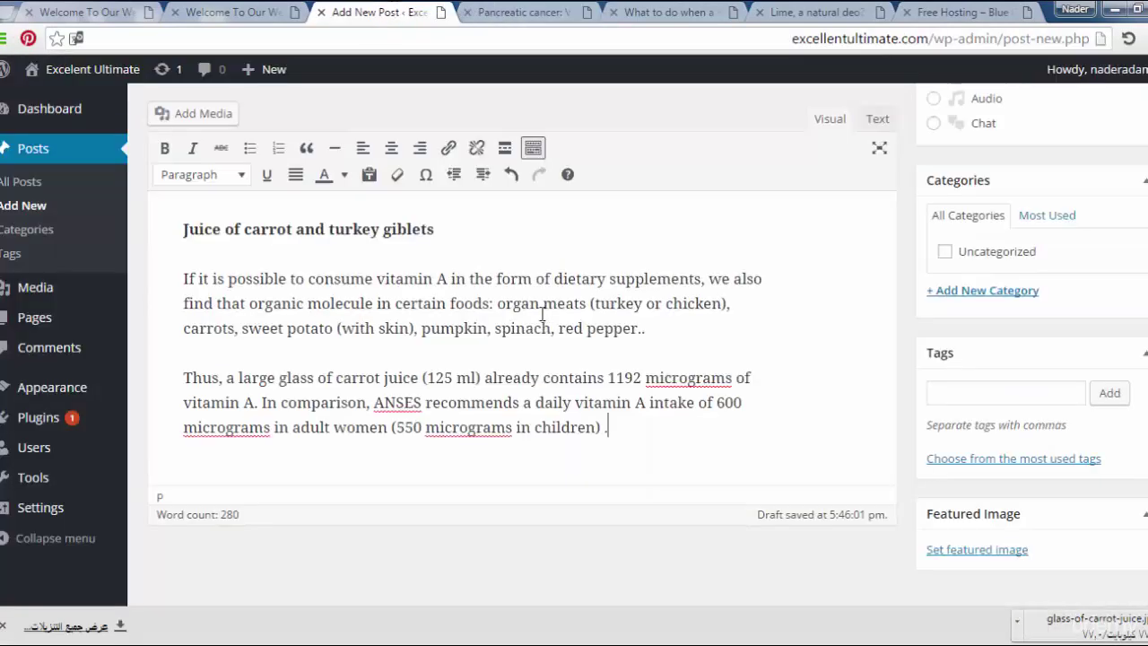
scroll(969, 485, down, 1)
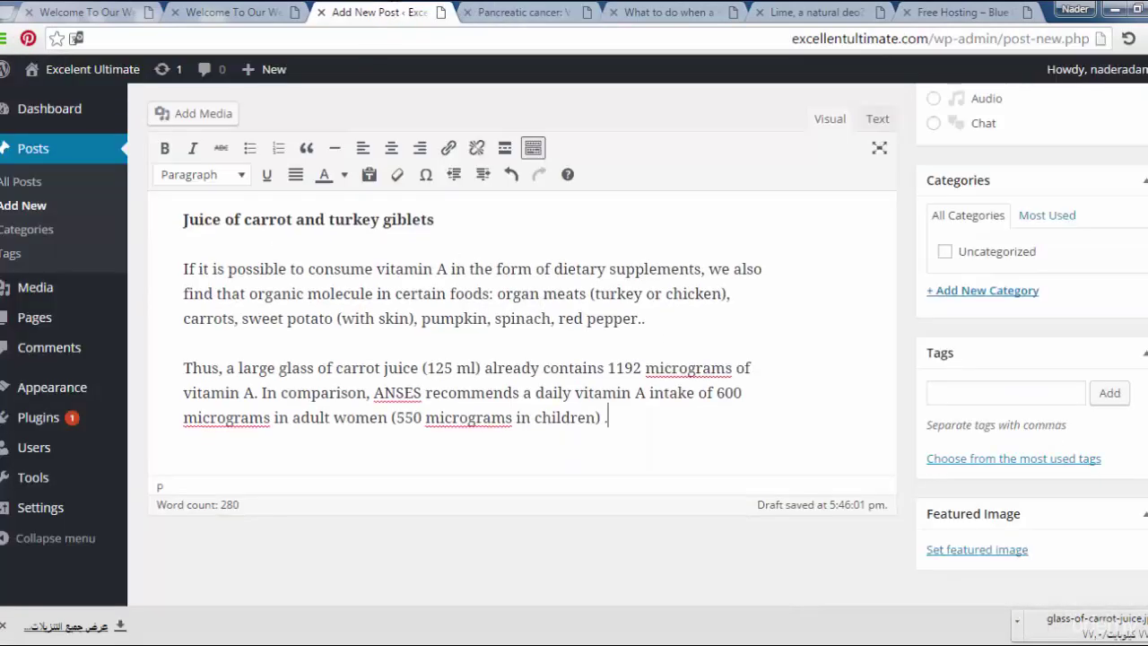
click(994, 551)
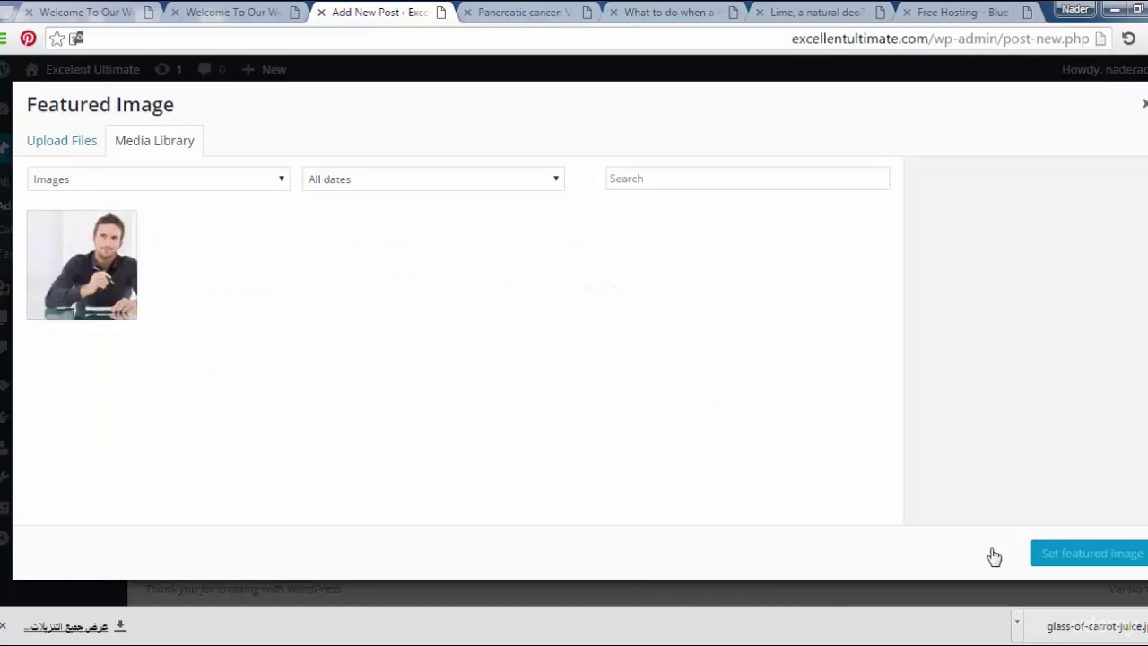
click(50, 143)
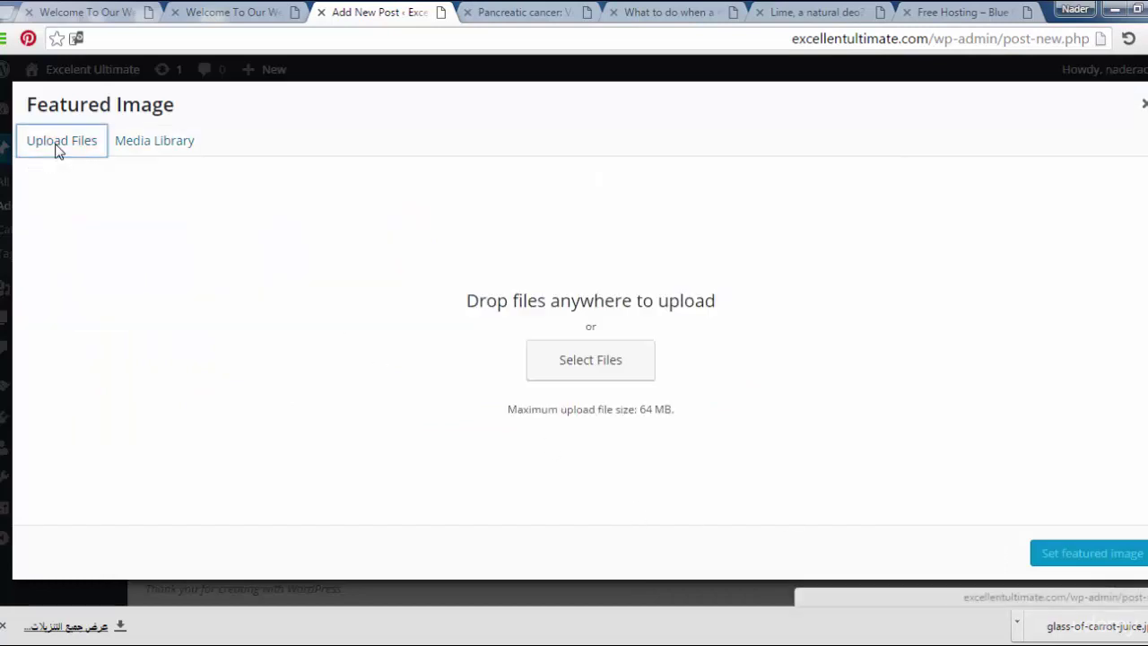
click(614, 356)
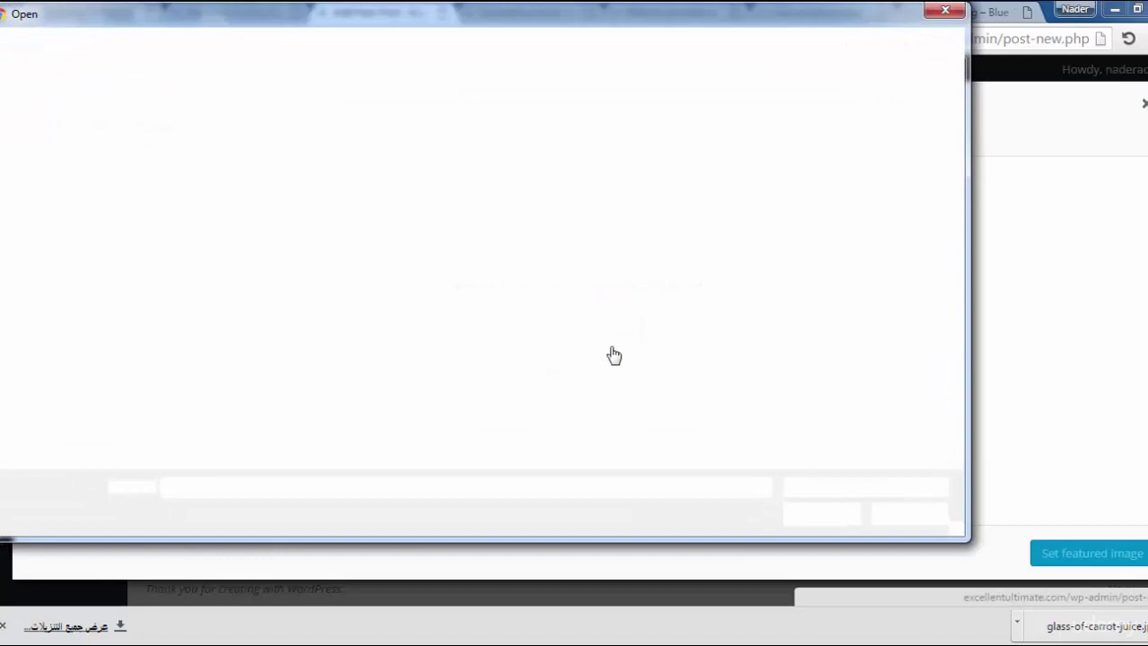
click(204, 421)
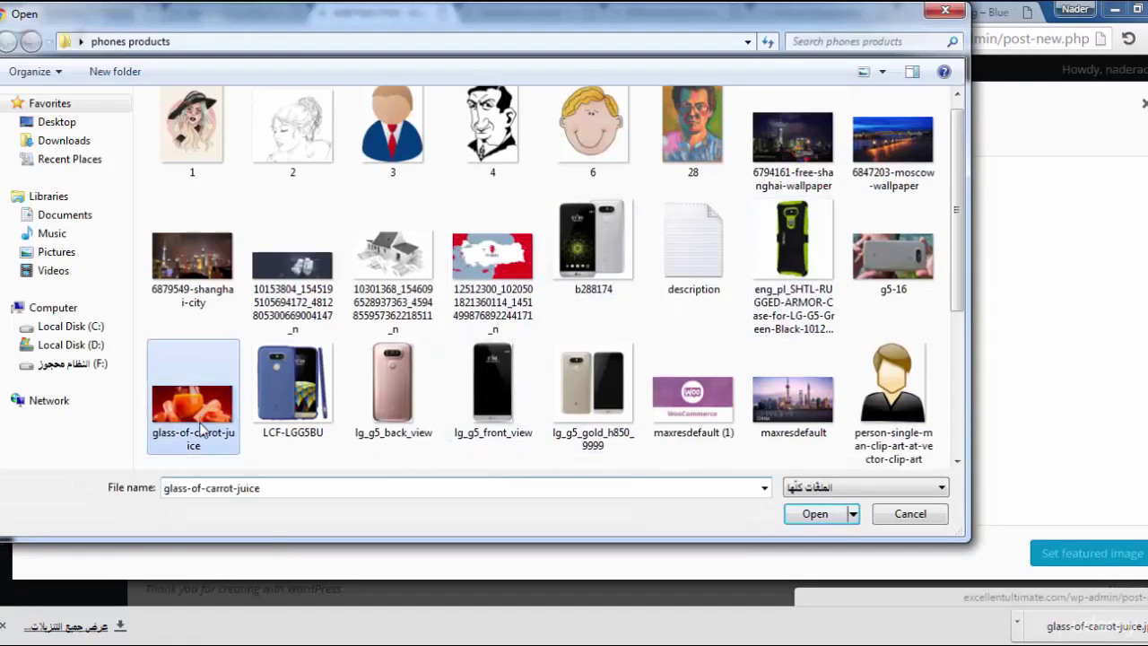
click(818, 514)
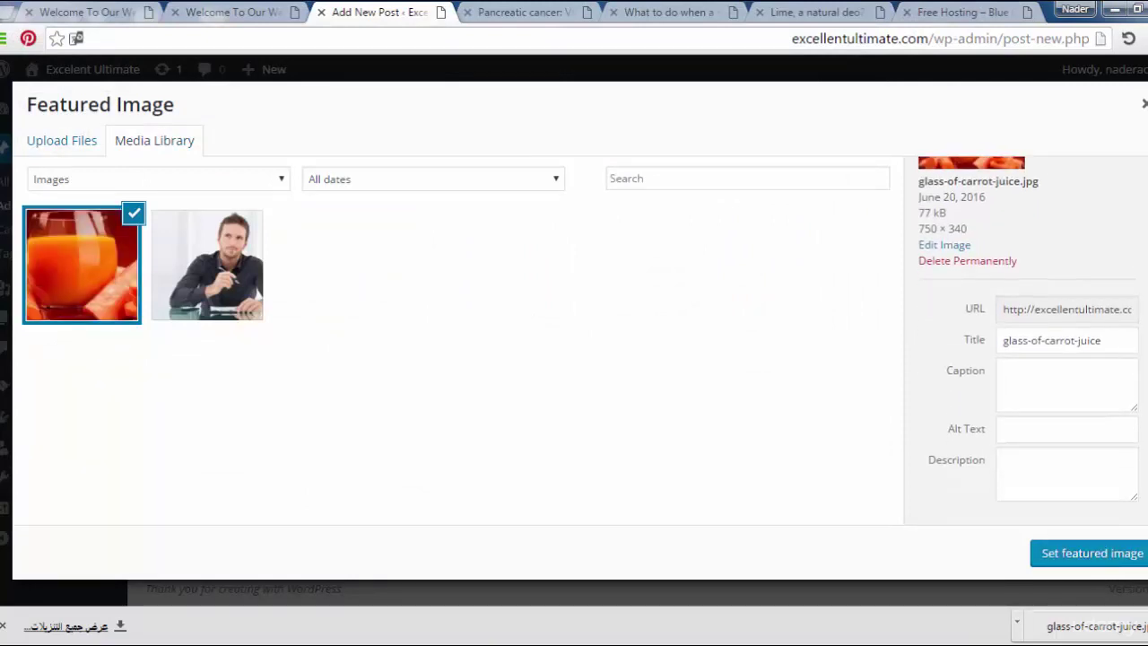
click(1113, 557)
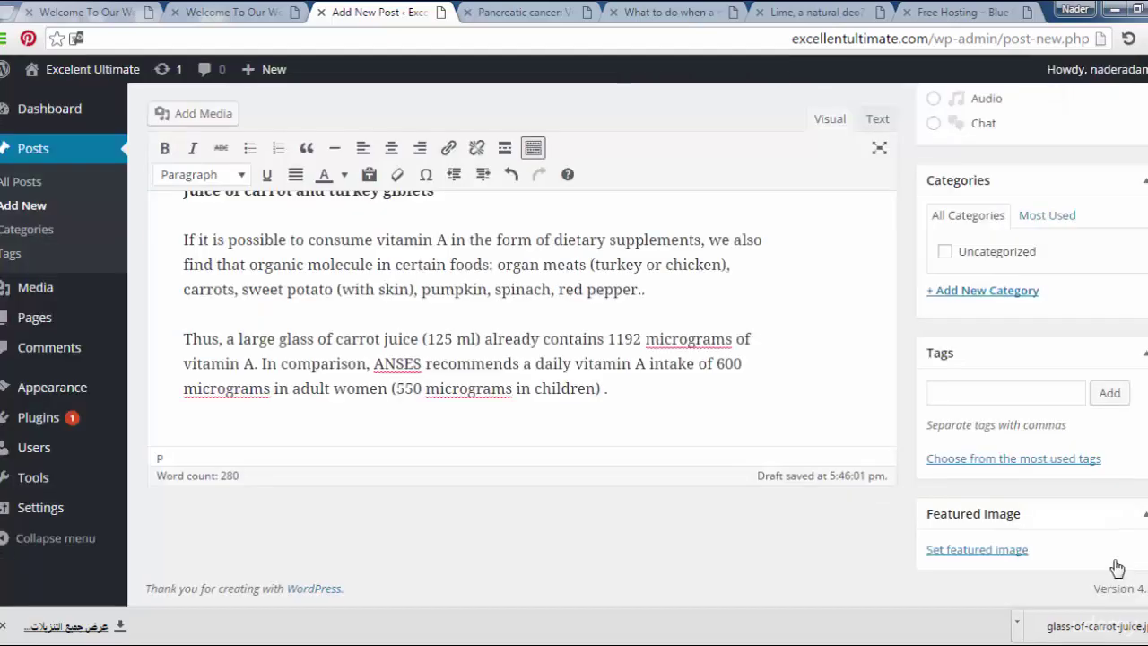
scroll(538, 359, up, 3)
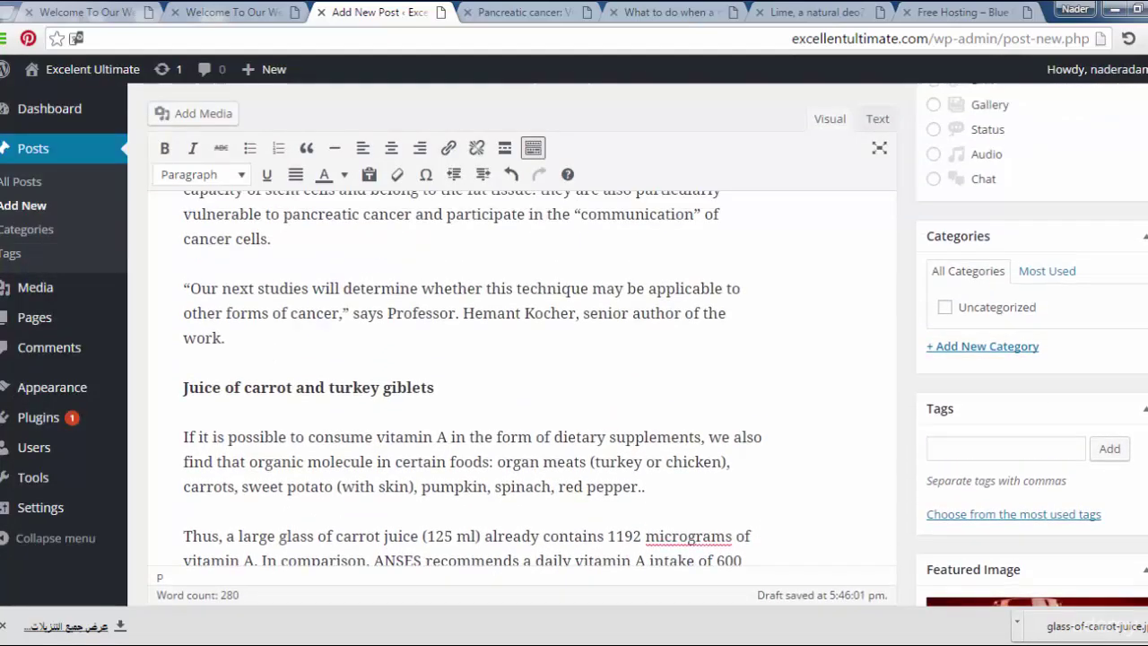
scroll(538, 359, up, 3)
scroll(538, 359, up, 2)
scroll(538, 359, up, 1)
scroll(538, 359, up, 1)
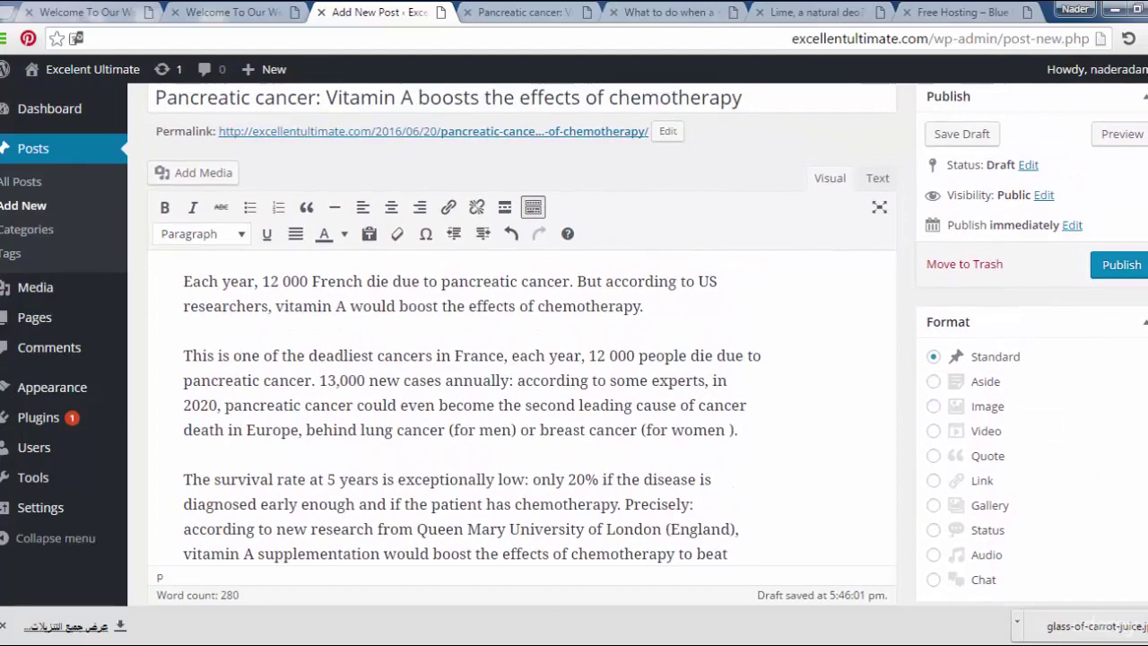
scroll(538, 359, up, 1)
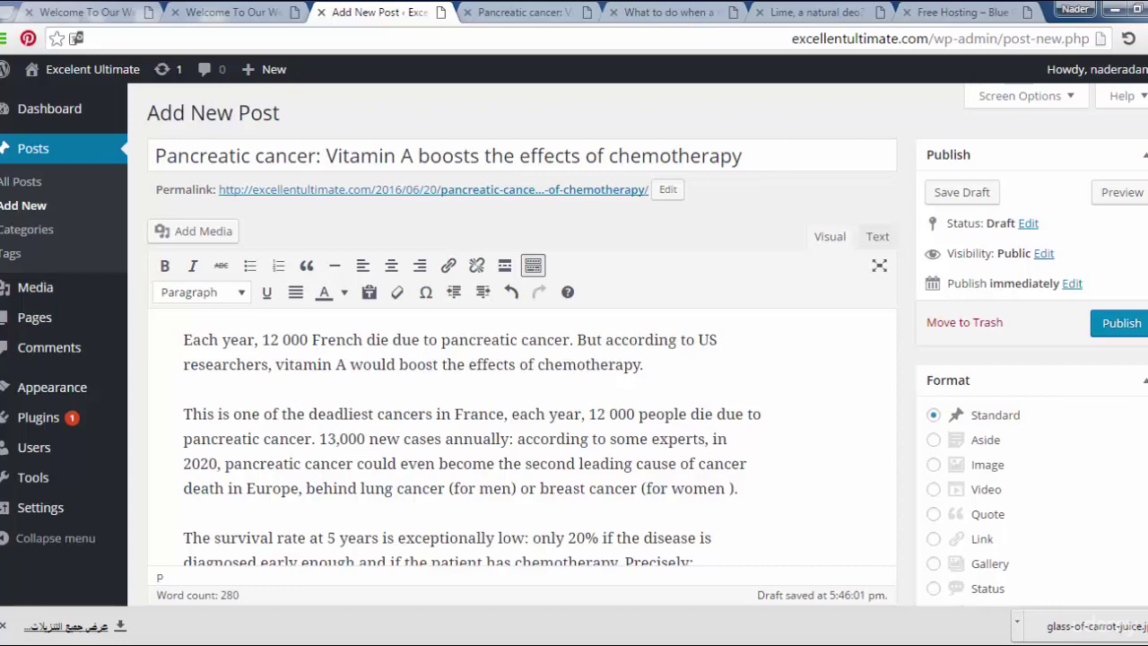
Step: Scroll through the draft to review its title, text and featured image, ending near the top
scroll(520, 358, down, 1)
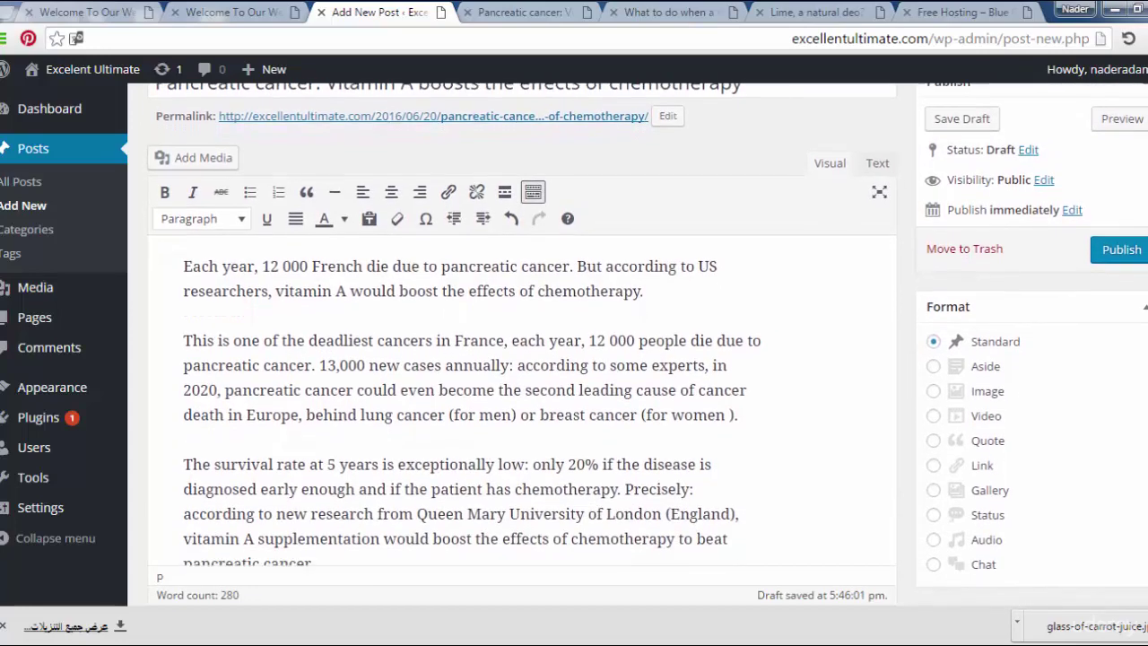
scroll(520, 358, down, 1)
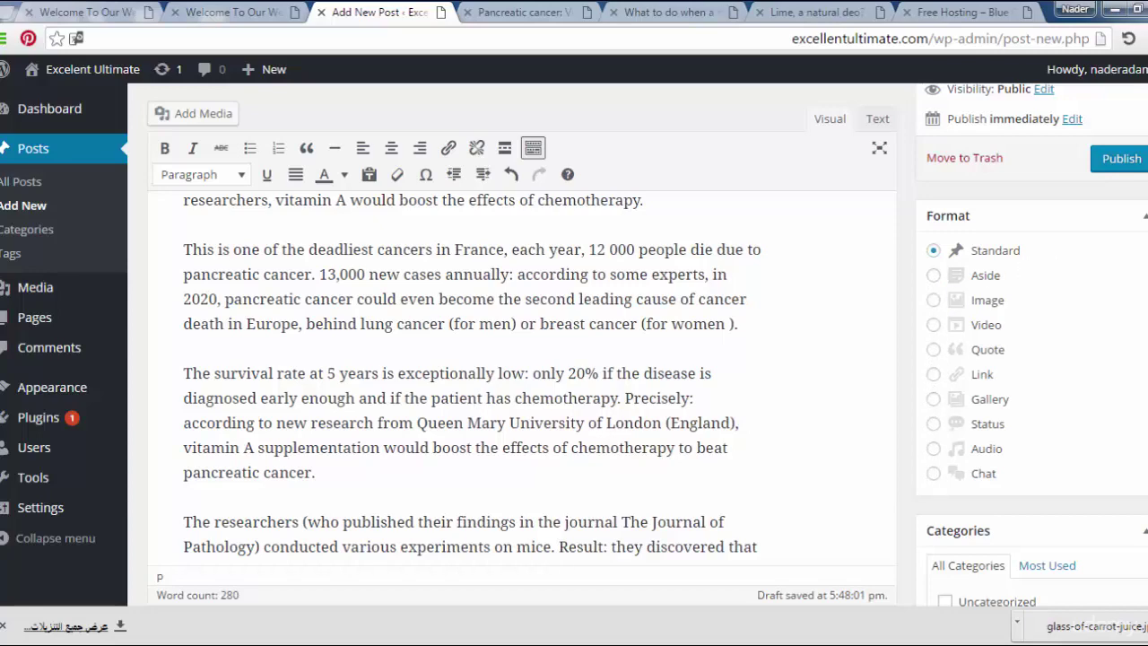
scroll(538, 359, down, 3)
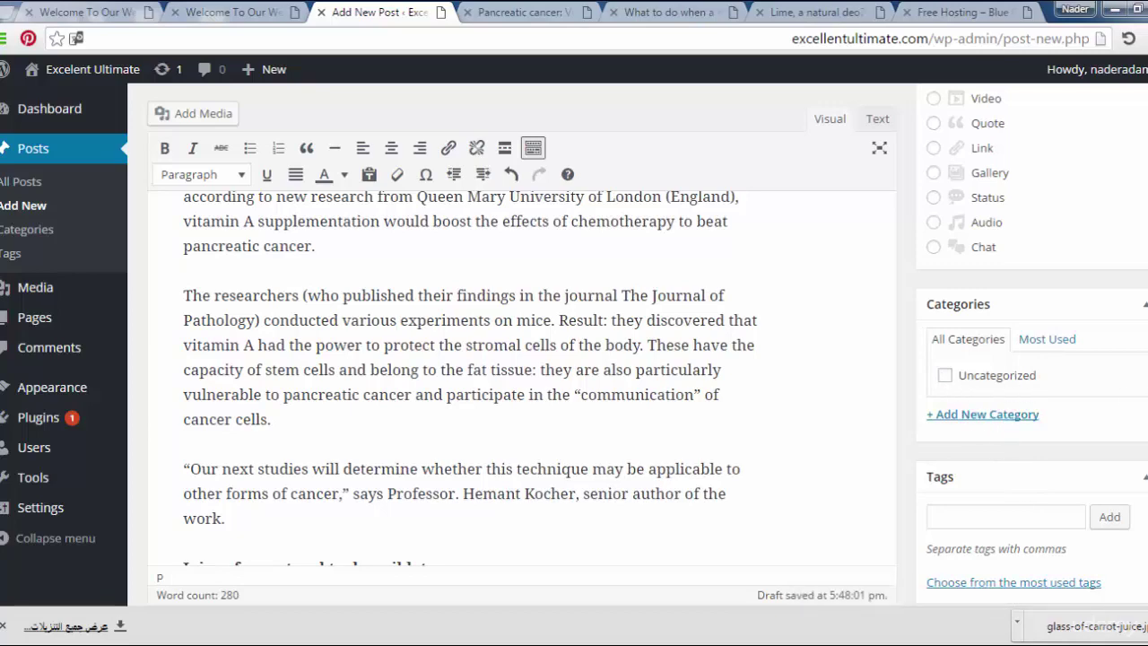
scroll(574, 359, up, 1)
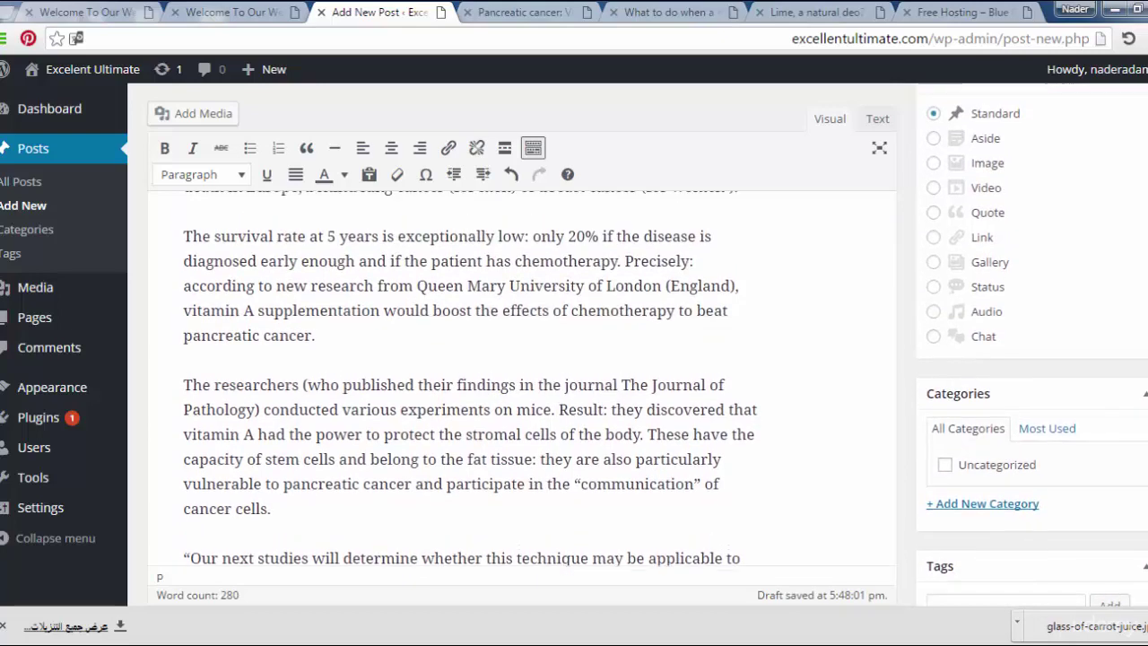
scroll(520, 359, up, 1)
scroll(520, 359, up, 2)
scroll(520, 359, up, 1)
scroll(520, 358, up, 1)
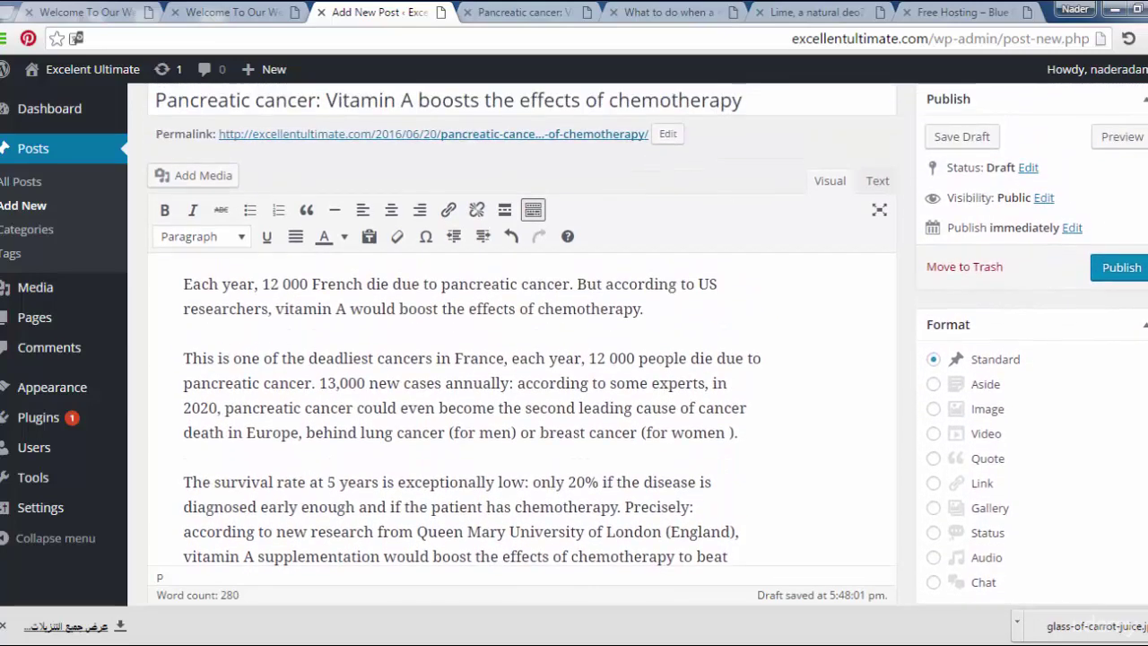
scroll(520, 359, down, 1)
scroll(520, 359, down, 1)
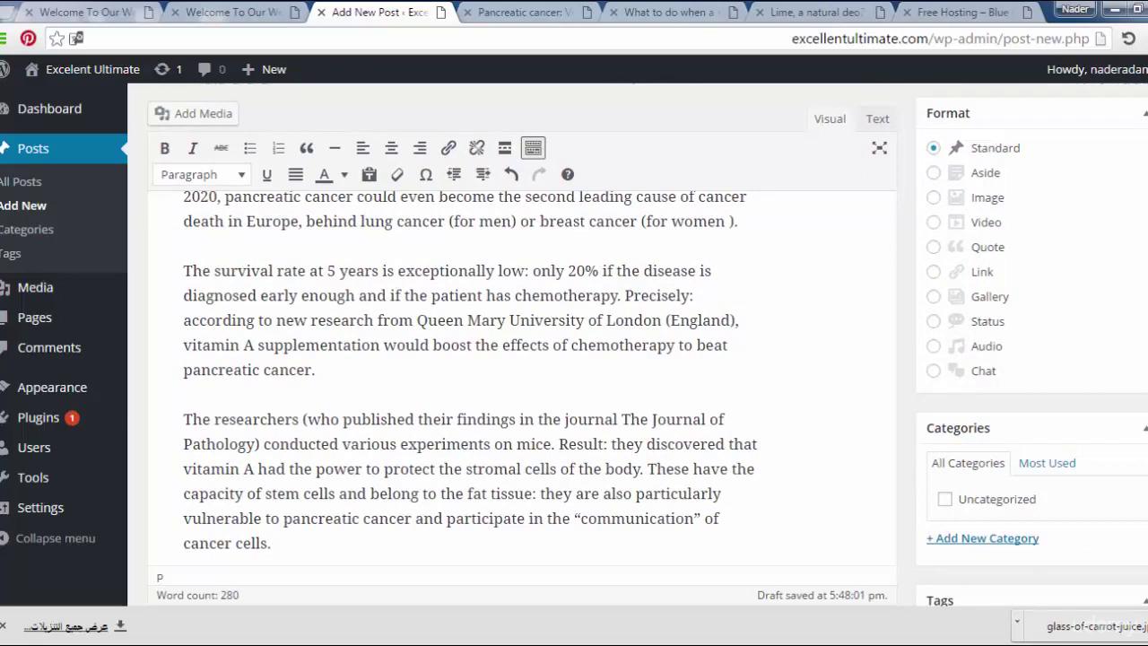
scroll(521, 359, down, 1)
scroll(574, 358, down, 1)
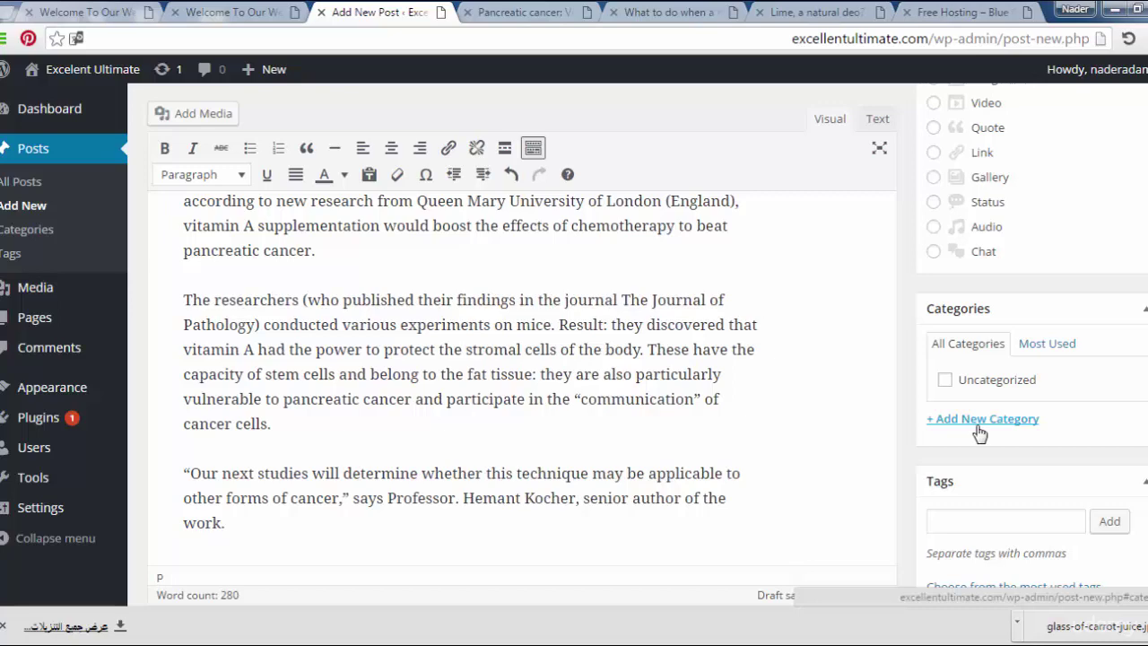
scroll(1031, 426, down, 3)
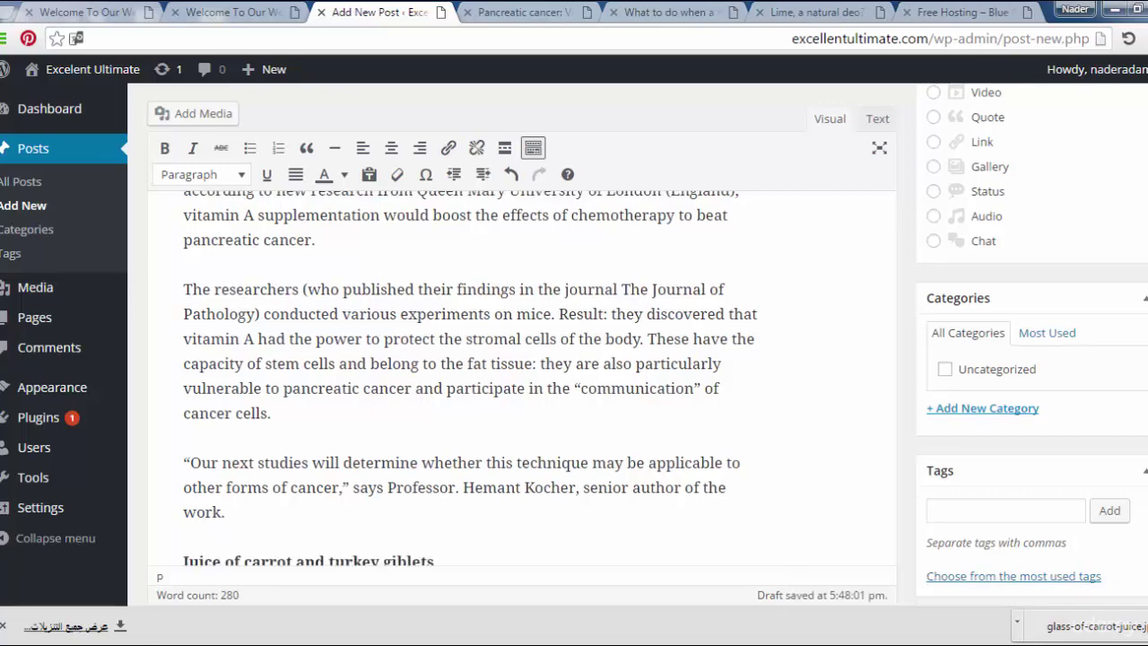
scroll(1004, 385, down, 2)
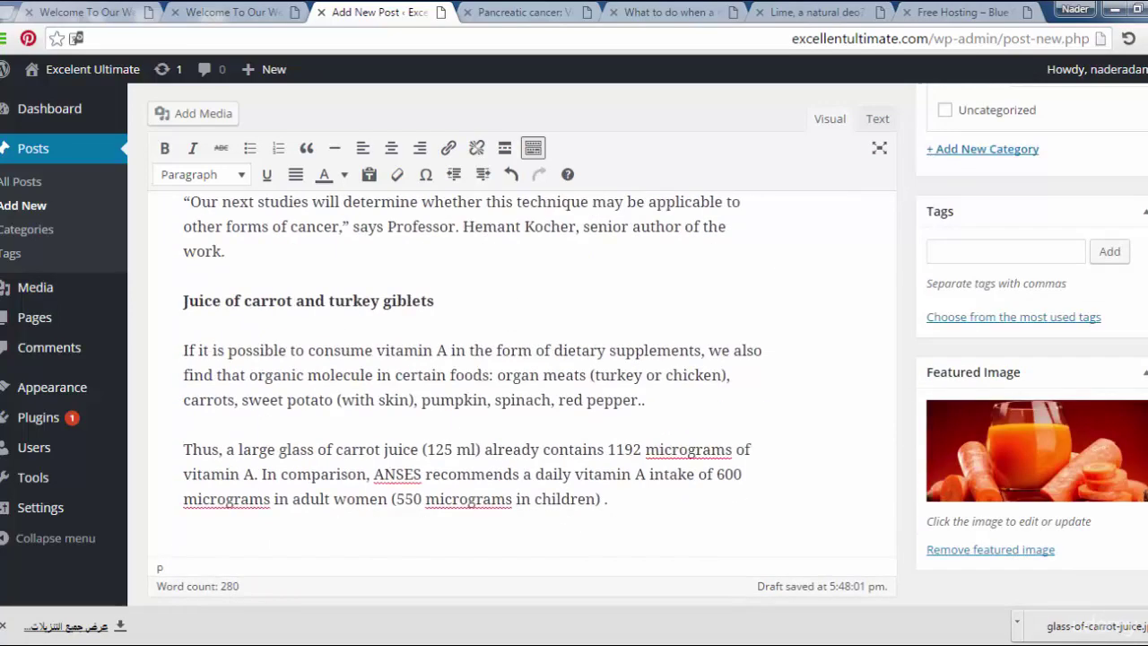
scroll(1005, 386, down, 1)
scroll(1004, 386, up, 1)
scroll(1004, 385, up, 5)
scroll(645, 340, up, 2)
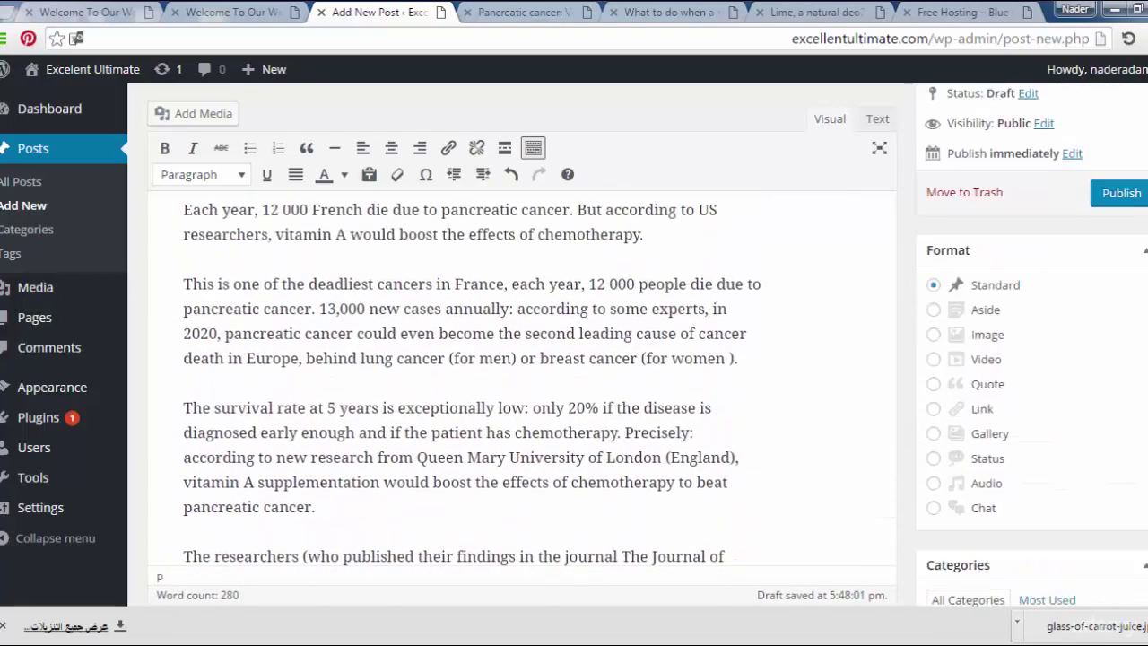
scroll(646, 340, up, 2)
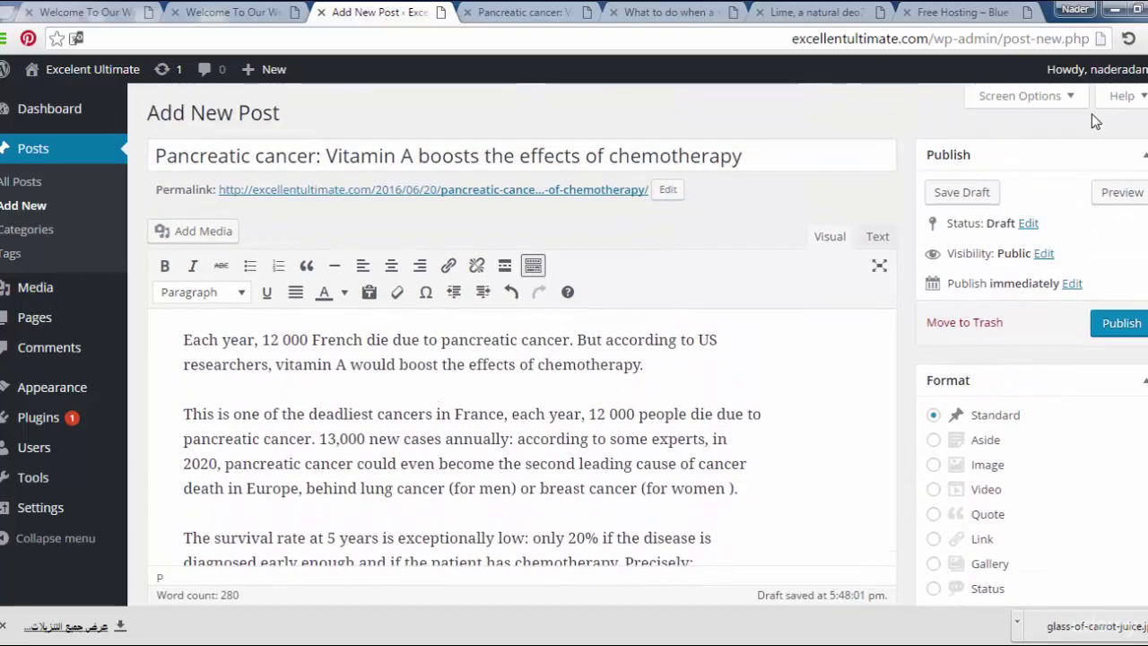
click(1047, 102)
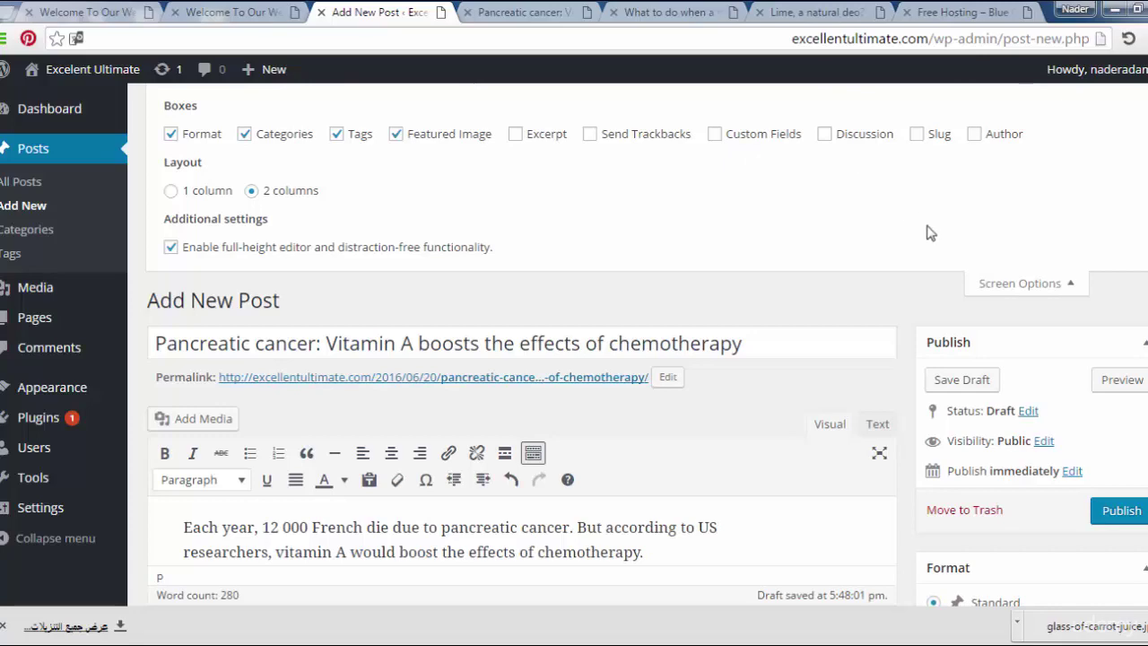
click(1009, 286)
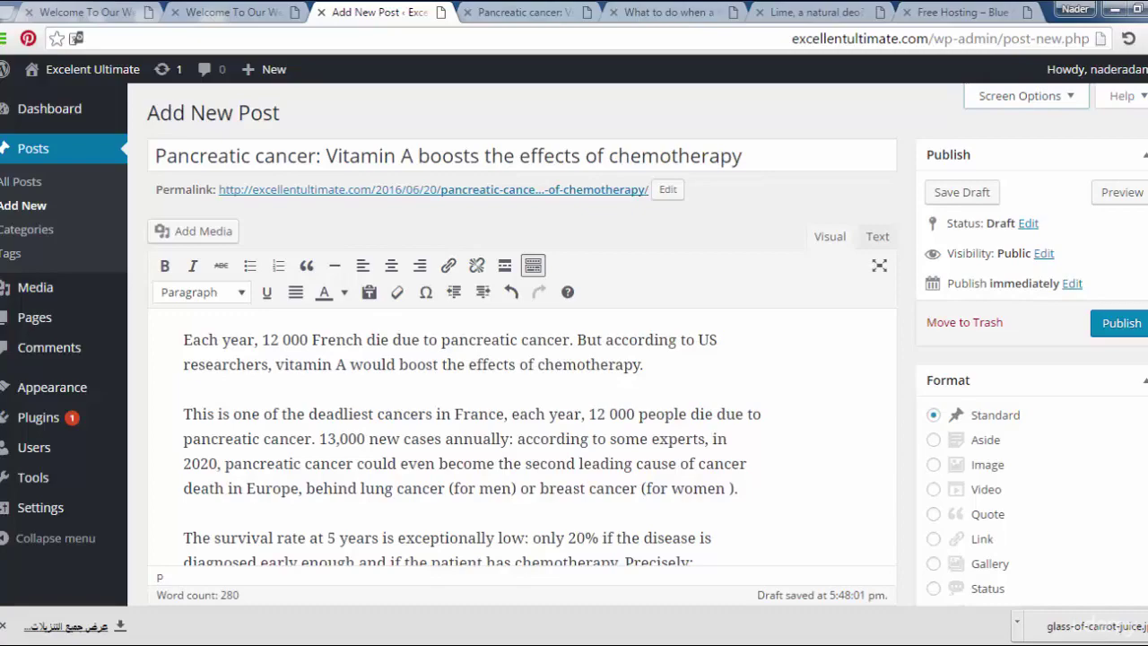
Step: Review the draft once more, then publish the pancreatic cancer post
scroll(690, 556, down, 3)
scroll(691, 556, down, 4)
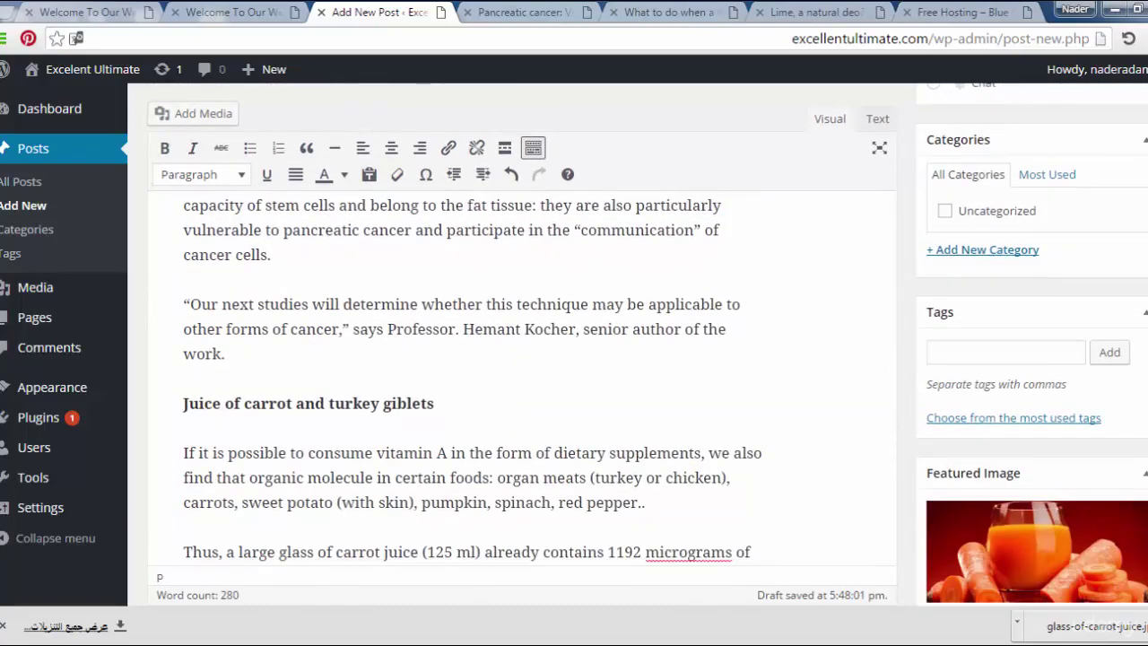
scroll(691, 554, up, 2)
scroll(691, 554, up, 1)
scroll(690, 554, up, 1)
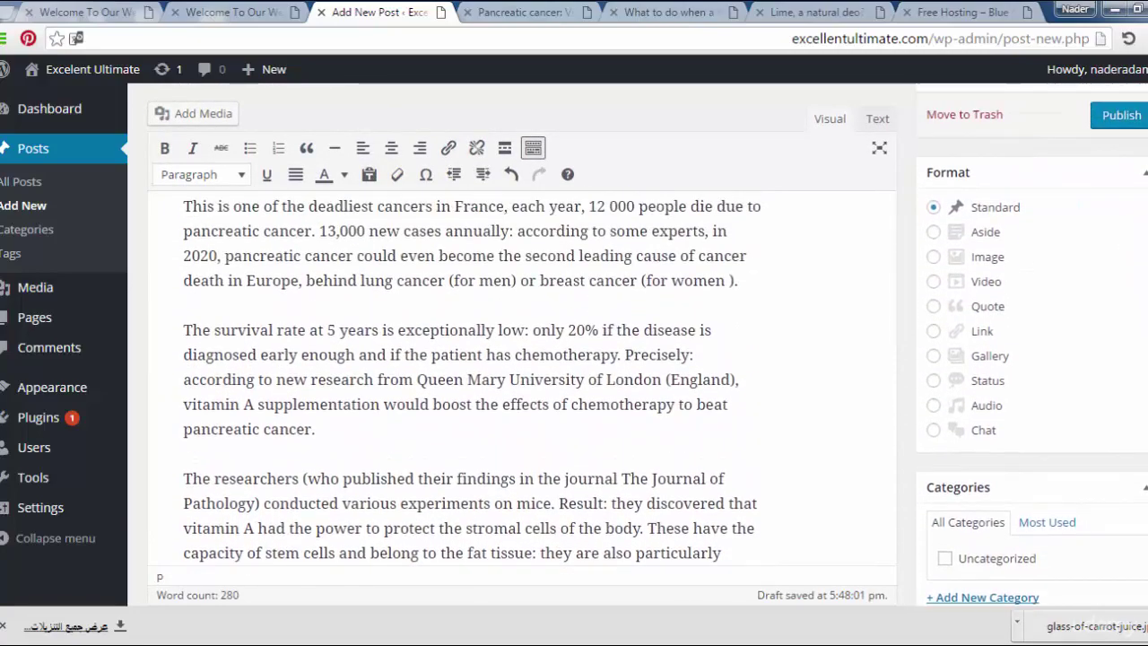
scroll(520, 376, up, 1)
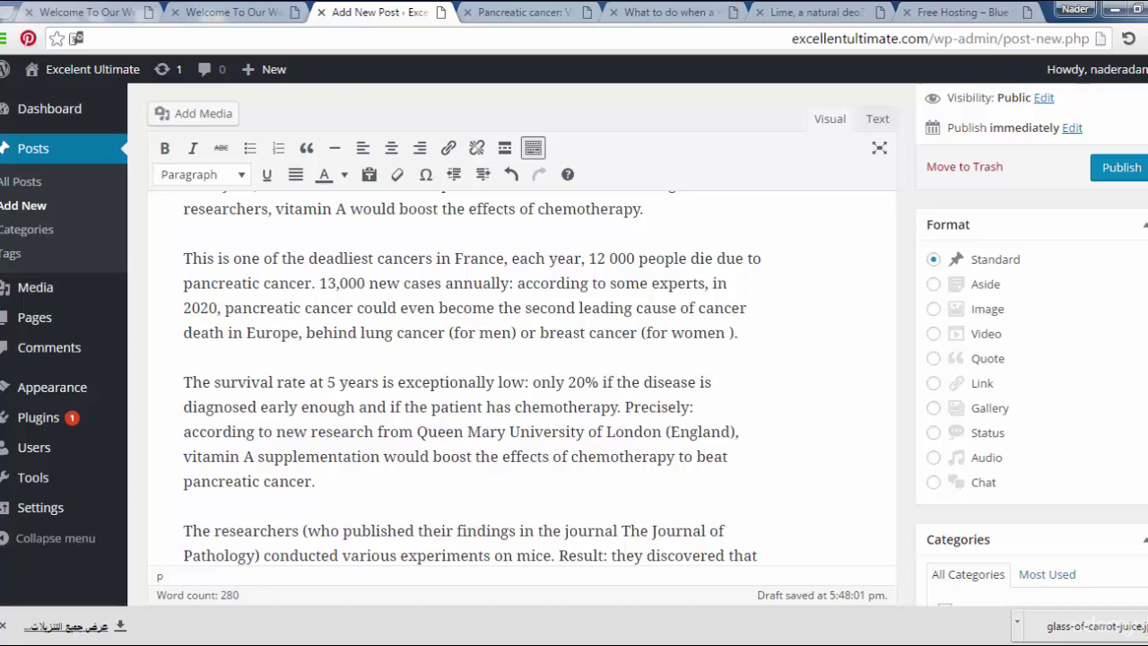
scroll(521, 359, up, 2)
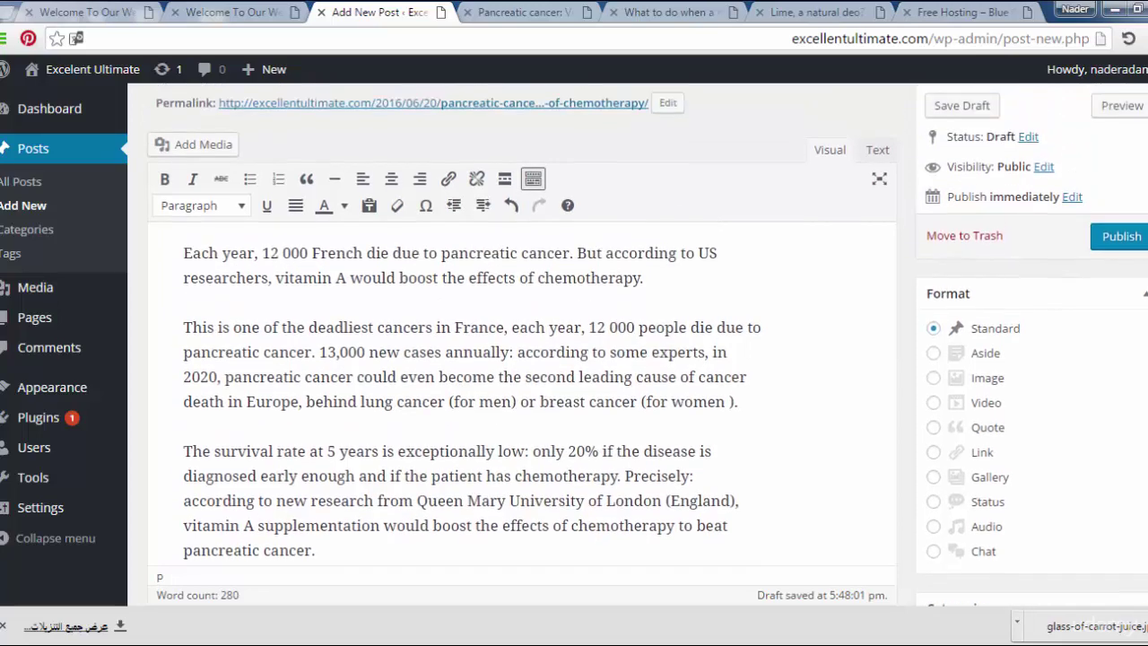
click(1120, 323)
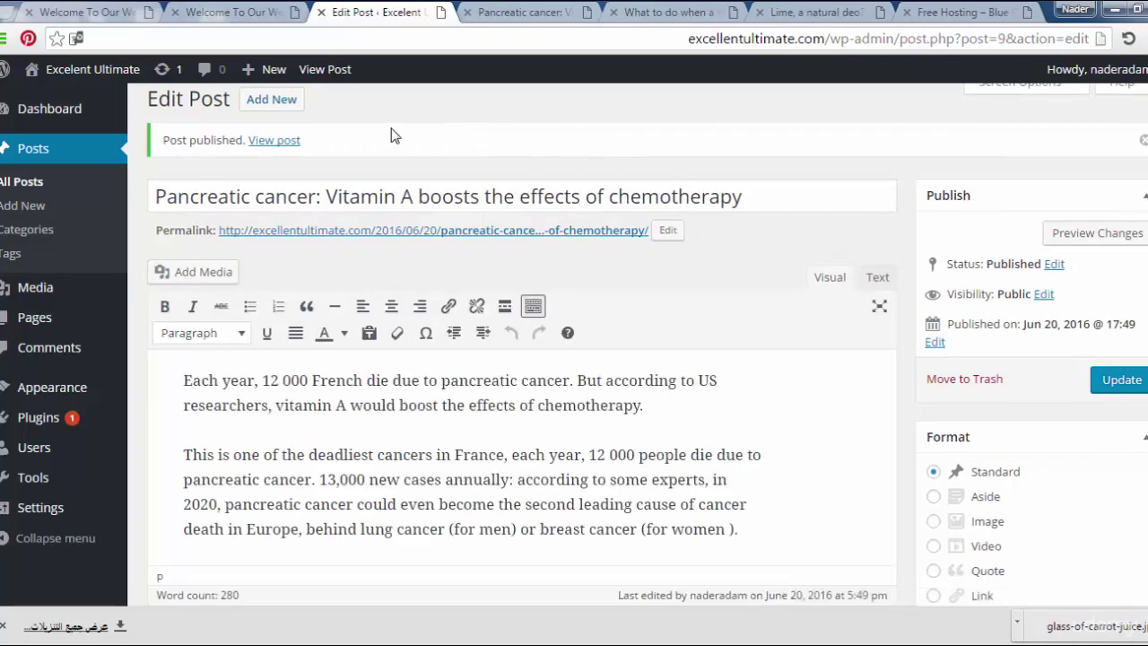
Step: Open the published pancreatic cancer post on the live site
click(334, 75)
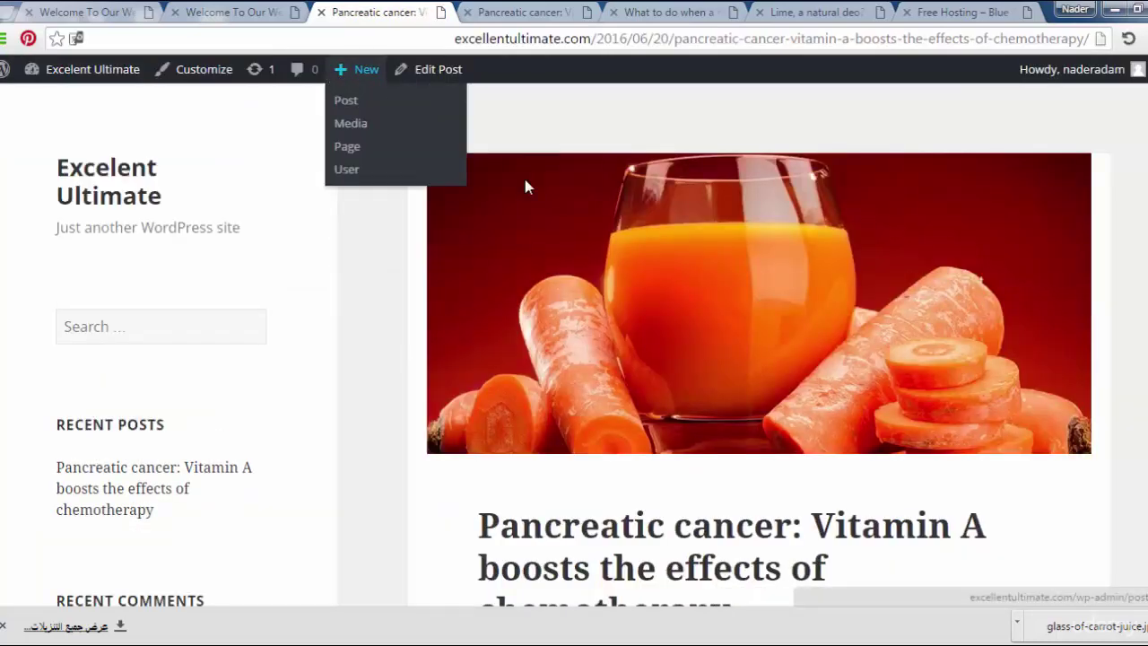
scroll(574, 359, down, 2)
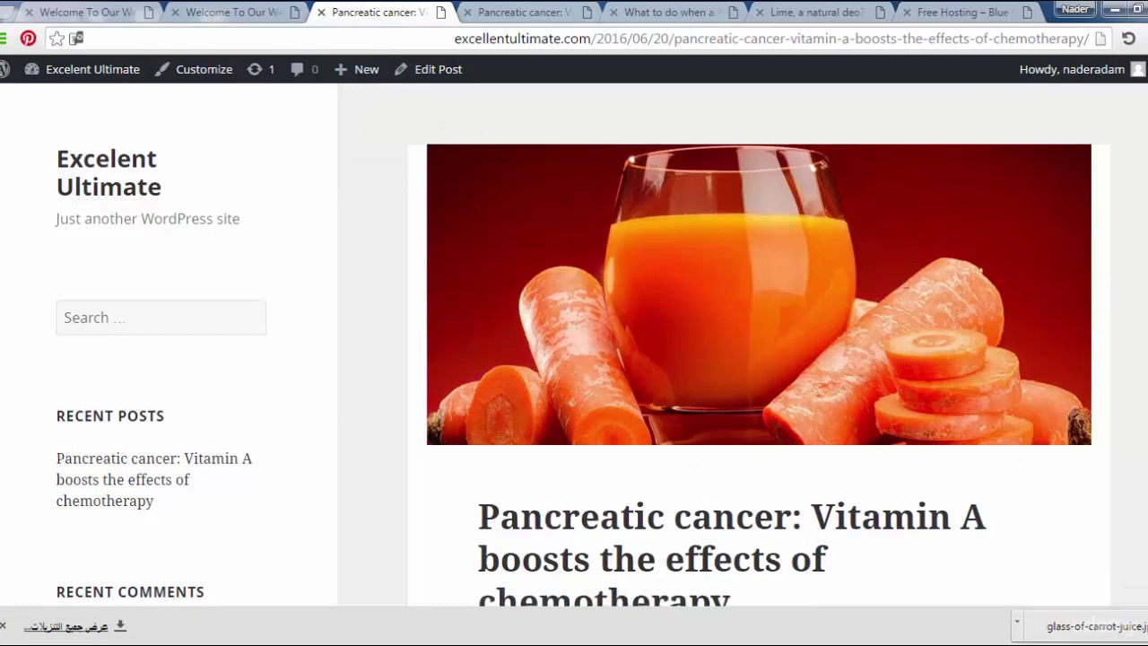
scroll(574, 358, up, 1)
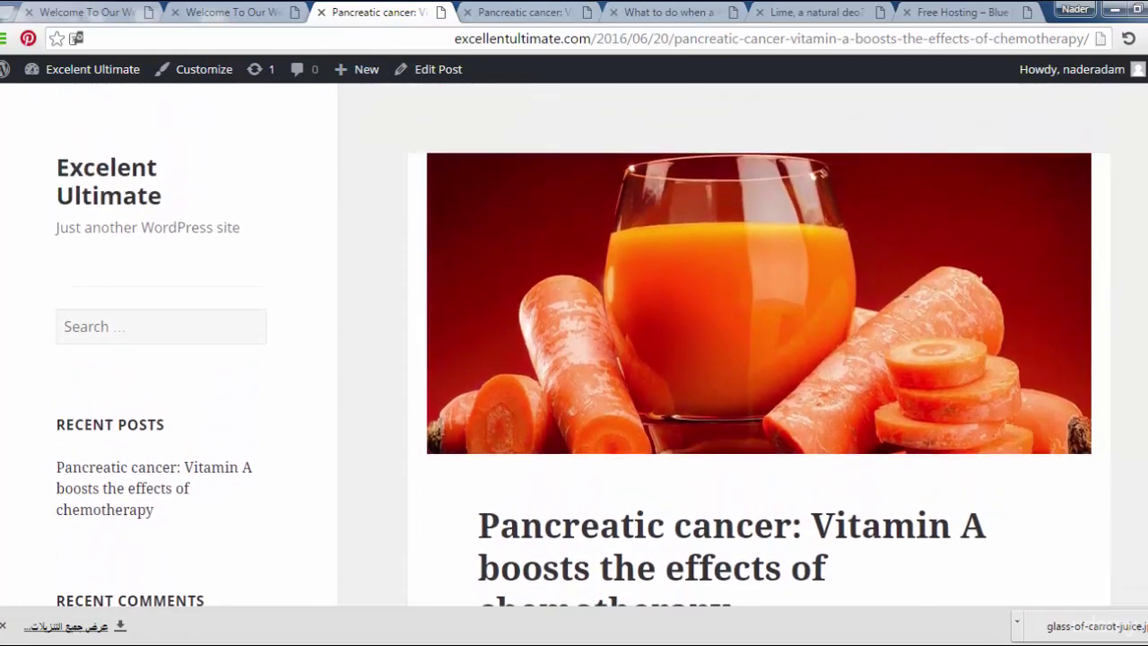
scroll(574, 359, down, 2)
scroll(574, 358, up, 3)
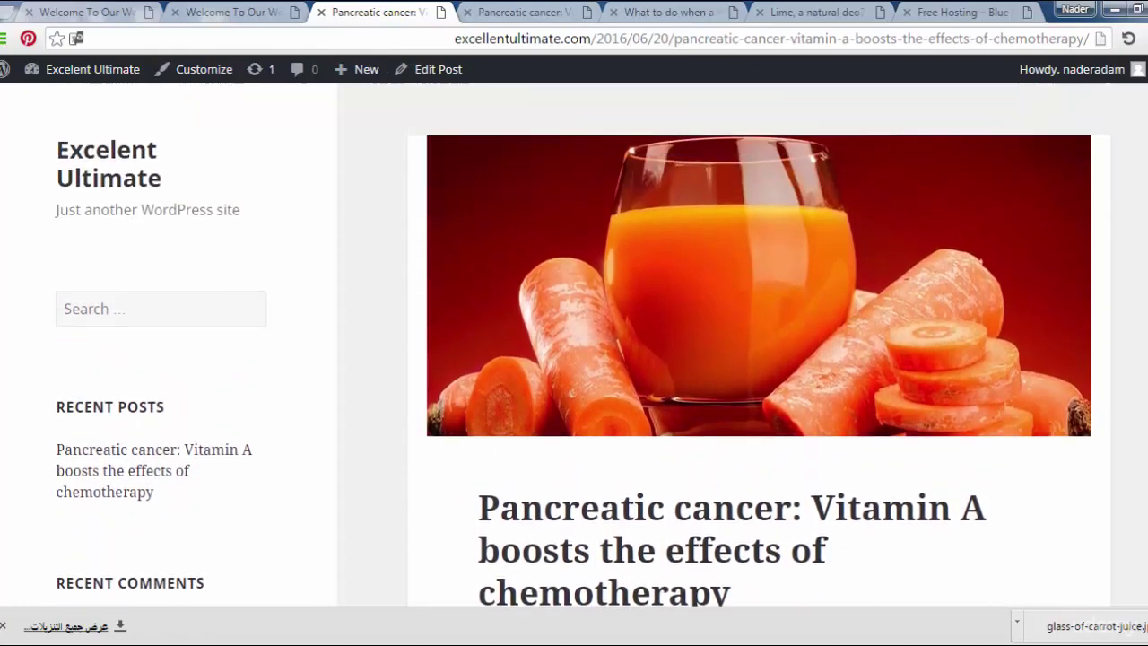
scroll(574, 359, down, 1)
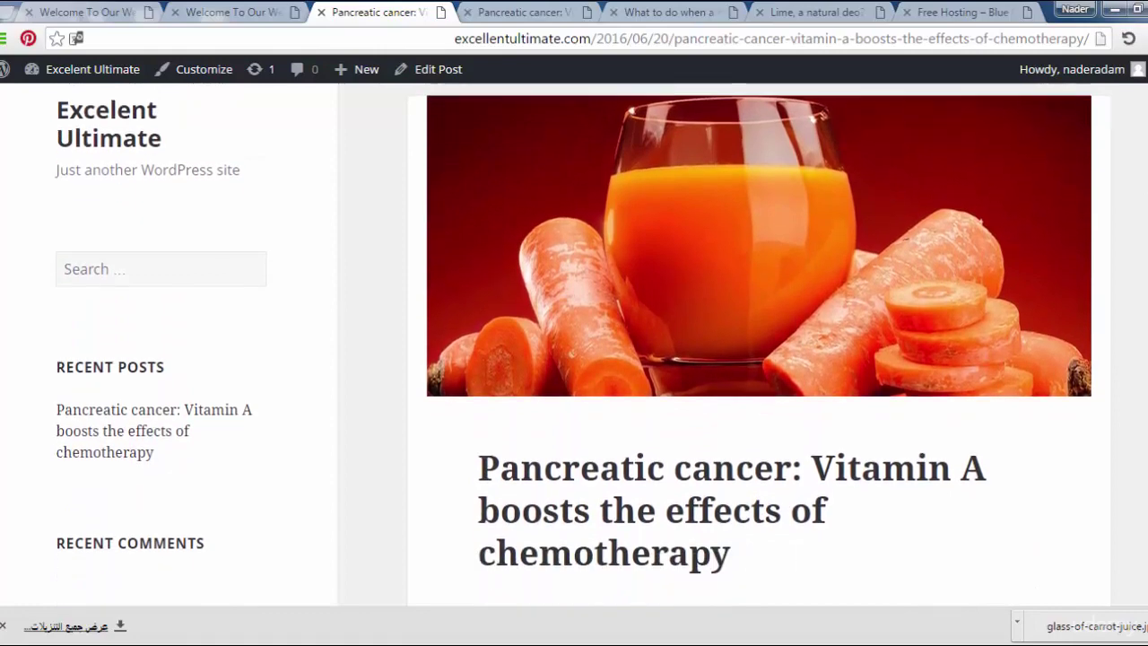
scroll(574, 359, down, 2)
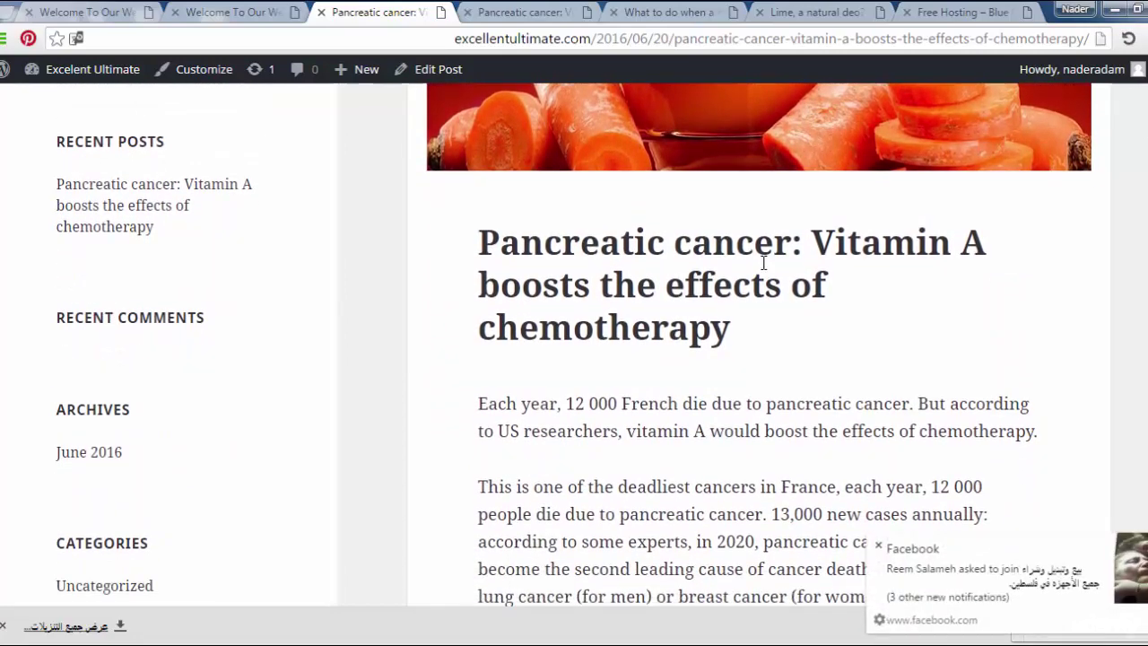
Step: Dismiss the Facebook notice and read the post down to its comment form
click(879, 548)
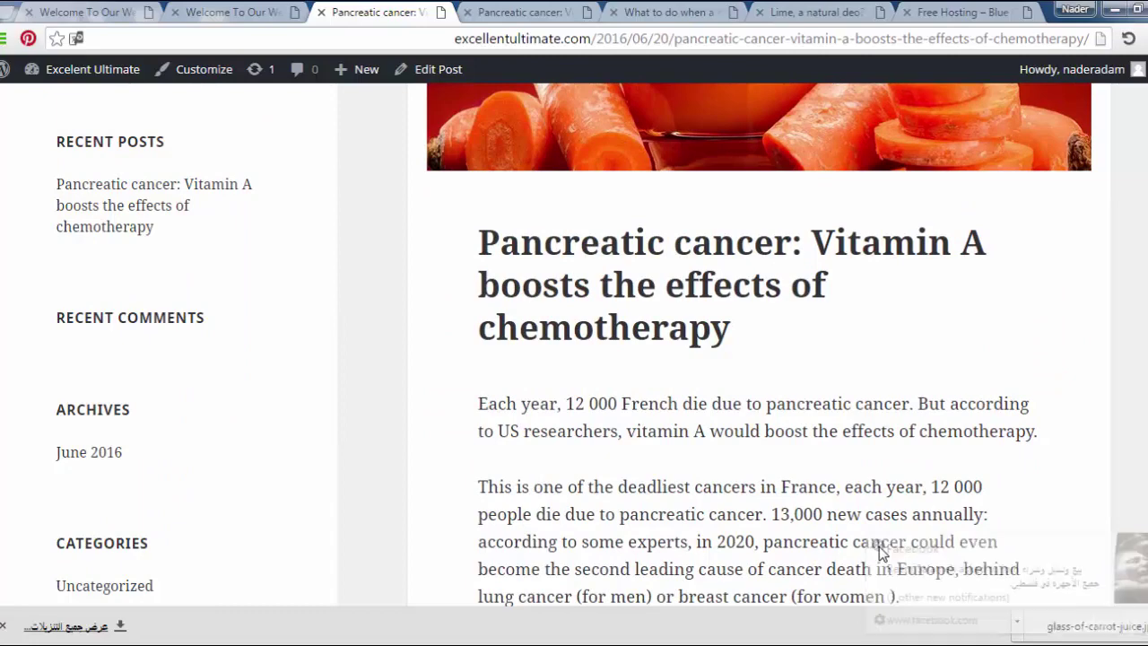
scroll(1114, 296, down, 1)
scroll(574, 345, down, 1)
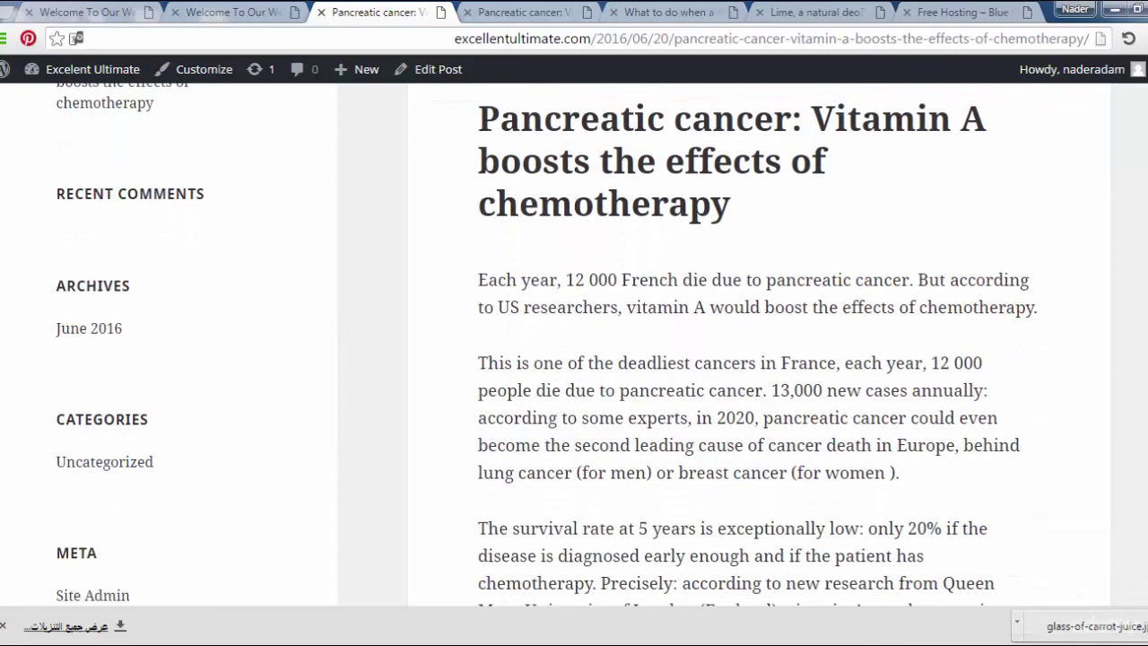
scroll(925, 212, down, 2)
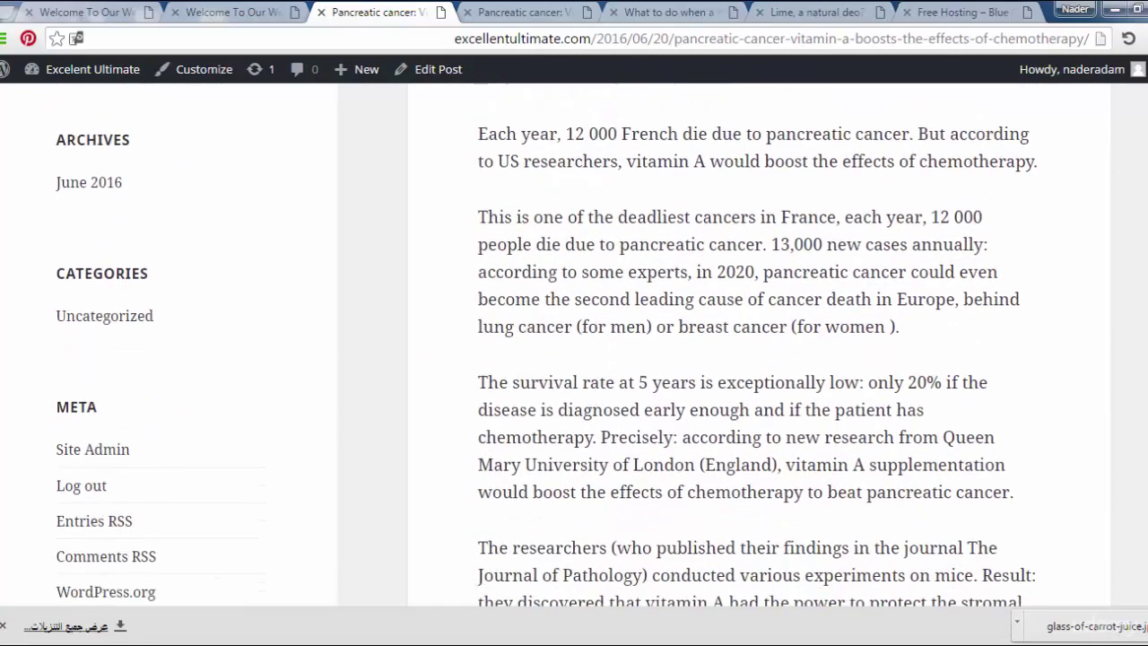
scroll(758, 344, down, 3)
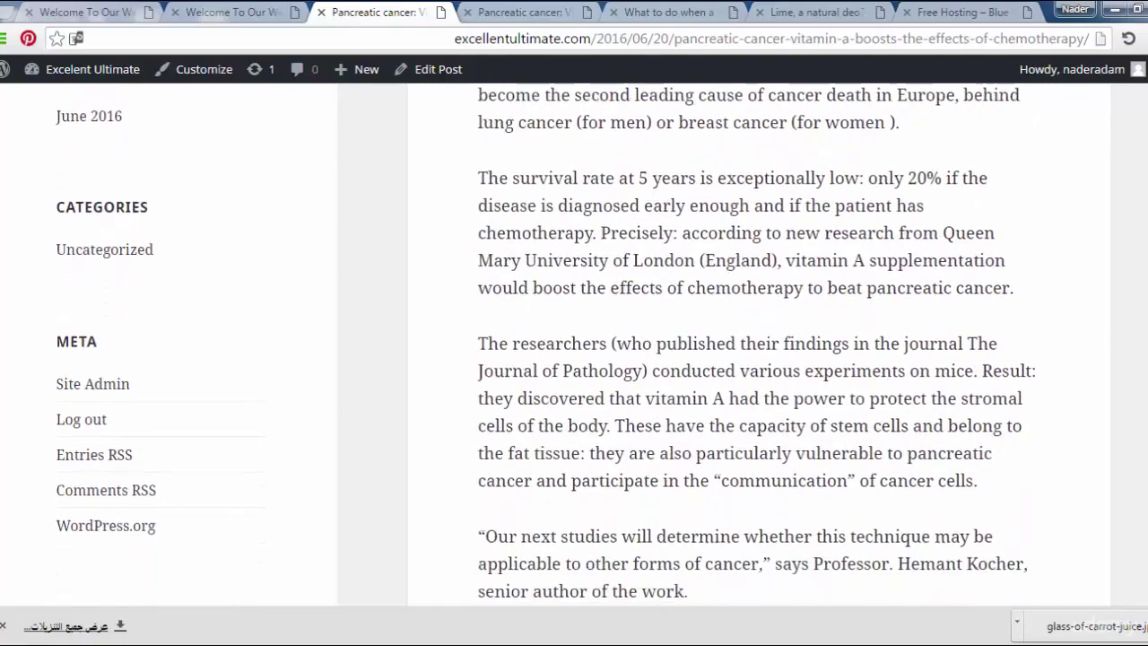
scroll(758, 344, down, 1)
scroll(758, 345, down, 2)
scroll(758, 345, down, 4)
scroll(757, 344, down, 2)
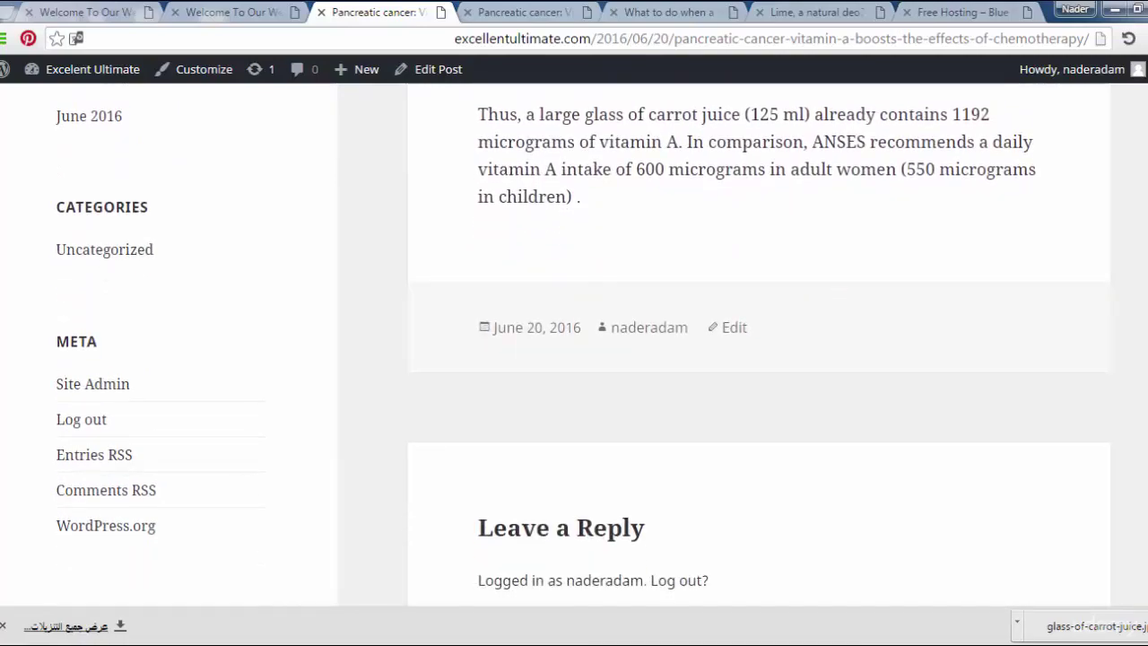
scroll(758, 344, down, 1)
scroll(757, 344, down, 2)
scroll(758, 344, down, 4)
scroll(758, 344, up, 1)
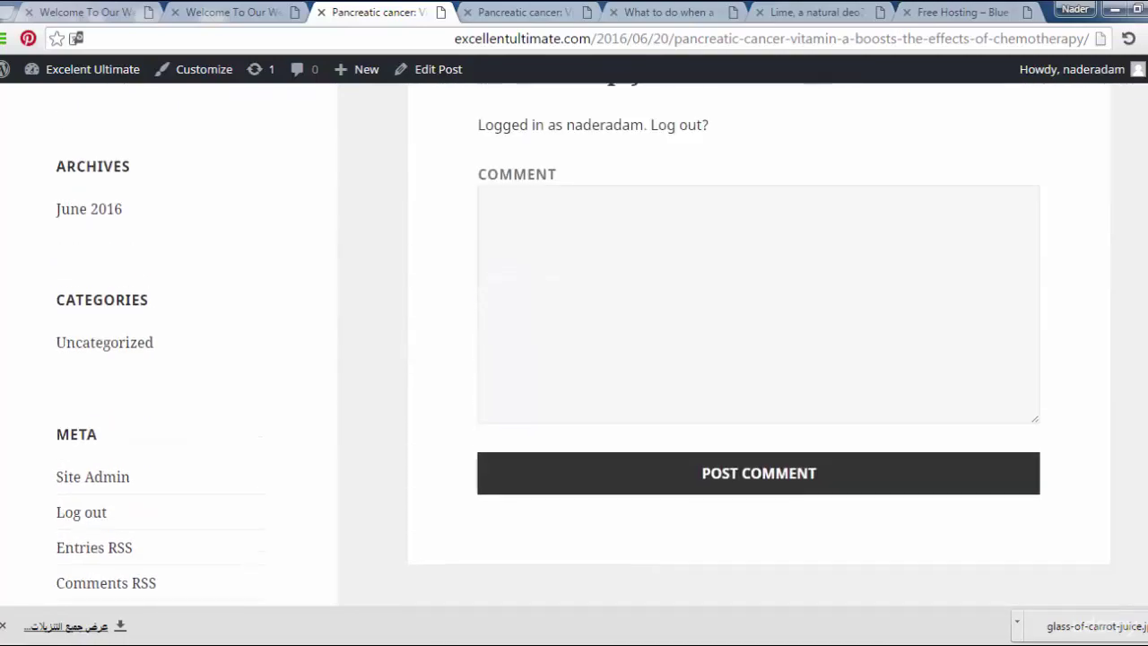
scroll(758, 345, up, 5)
scroll(758, 345, down, 2)
scroll(758, 344, down, 1)
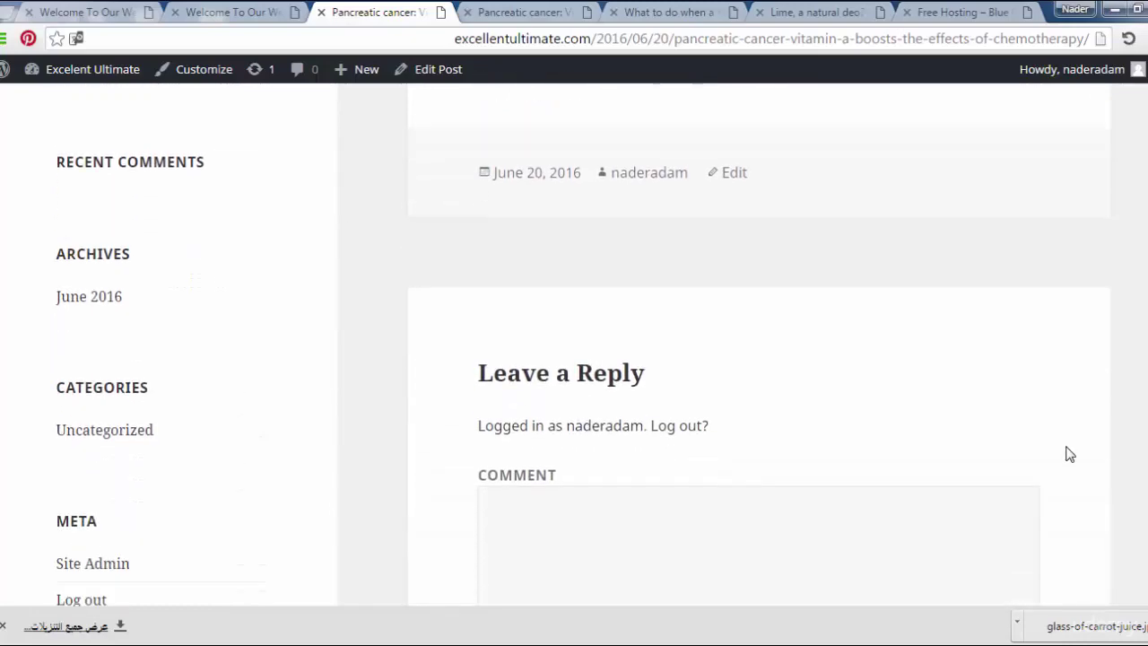
scroll(758, 344, down, 1)
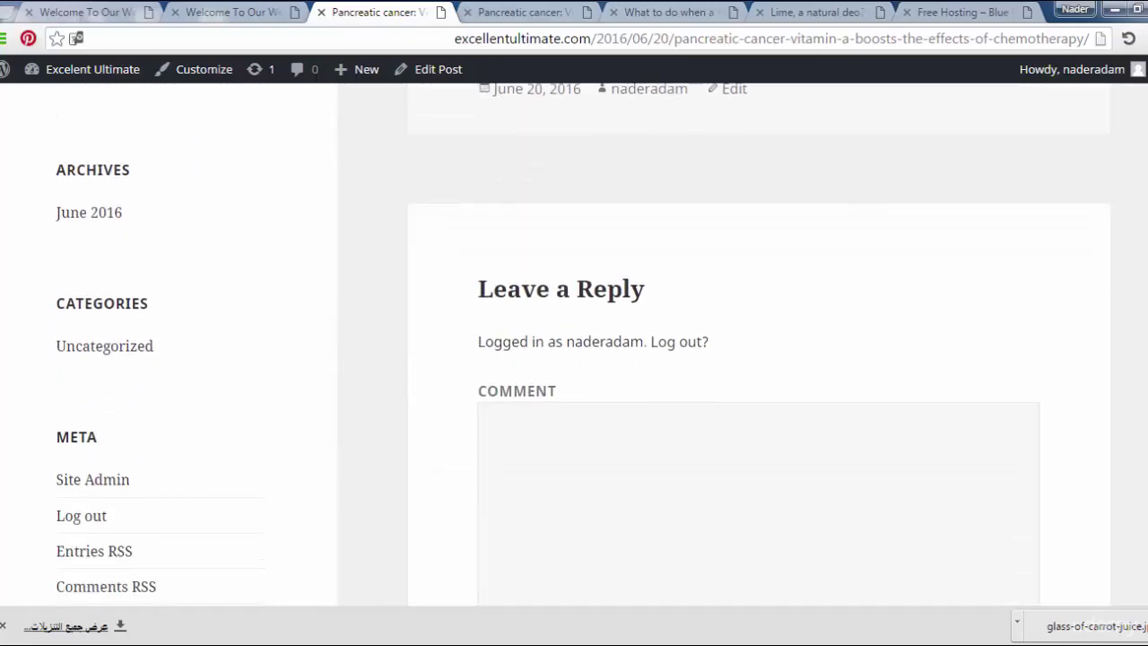
scroll(757, 345, down, 1)
scroll(758, 345, down, 2)
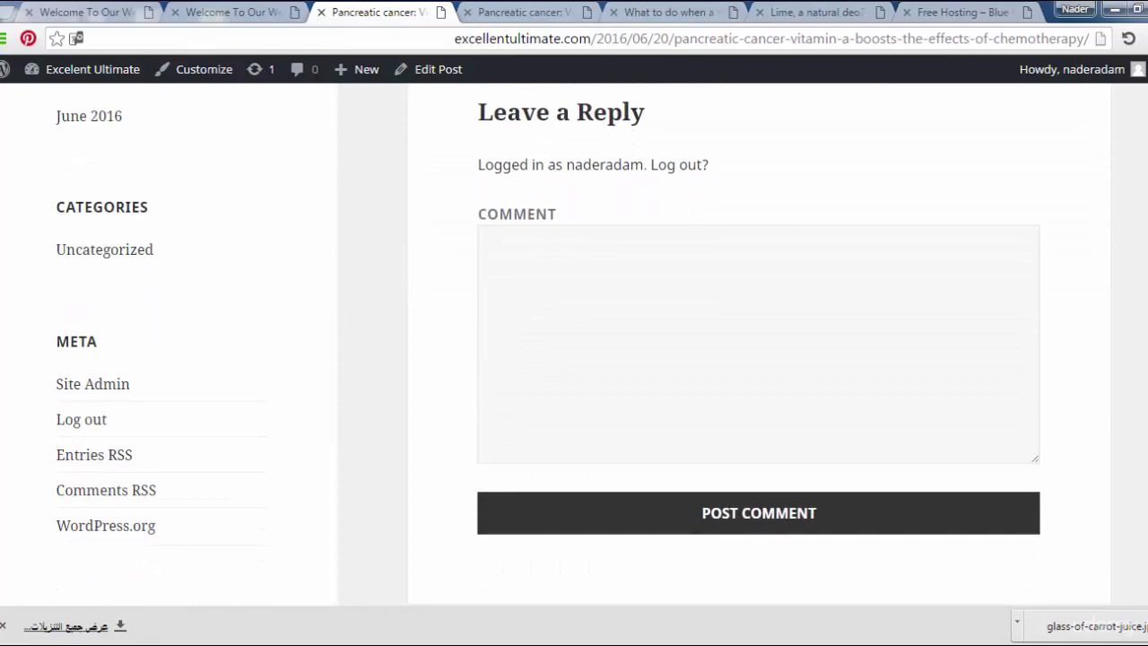
scroll(758, 345, up, 3)
scroll(758, 345, up, 4)
scroll(758, 344, up, 5)
scroll(758, 344, up, 2)
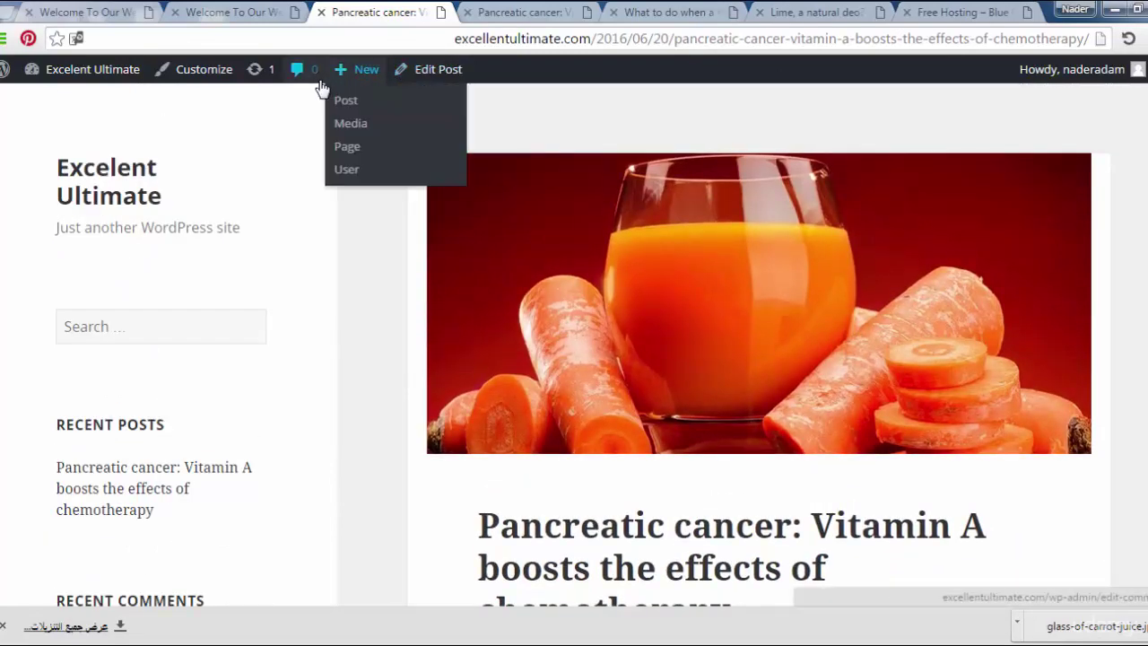
mouse_move(357, 69)
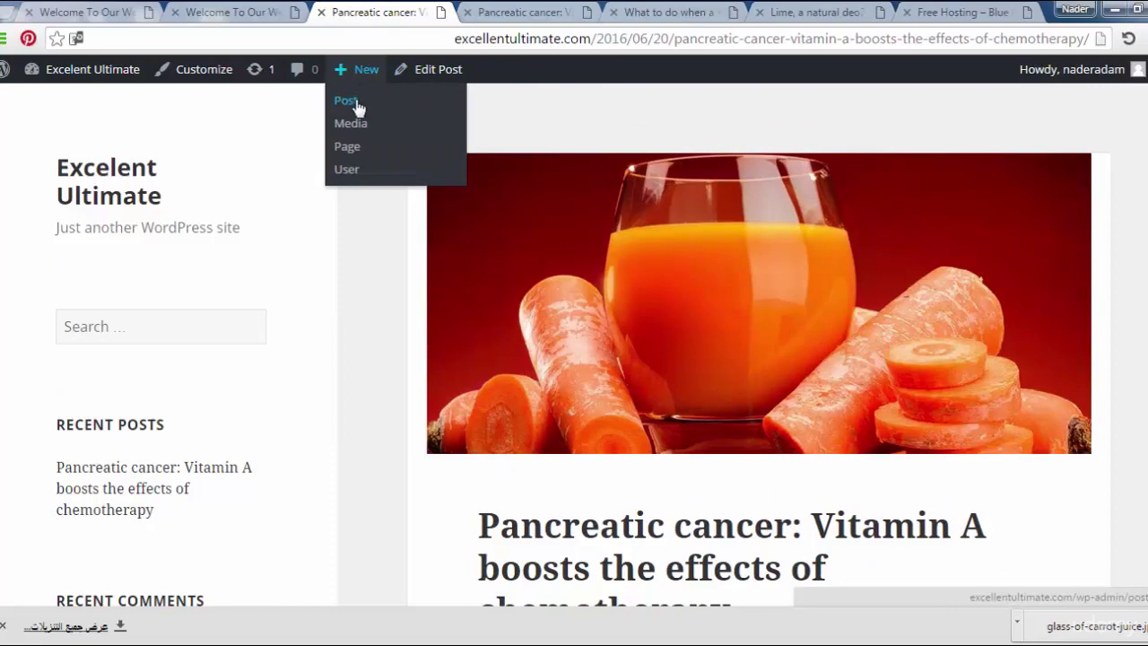
Step: Start a new post and close the pancreatic cancer and nosebleed source articles
click(358, 101)
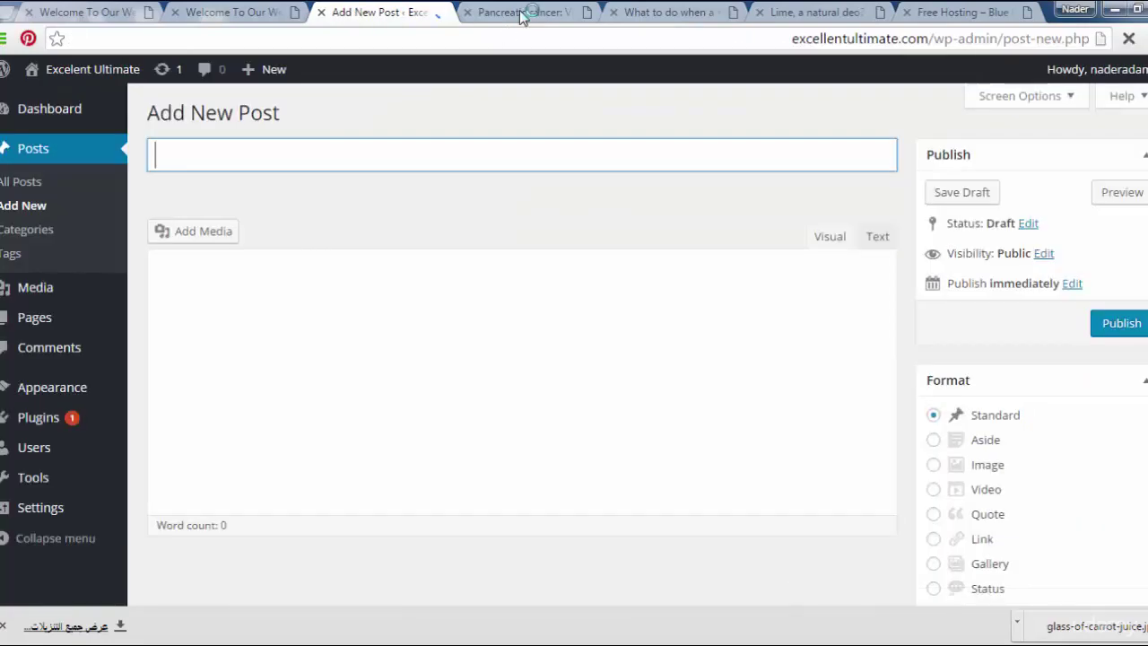
click(511, 13)
click(468, 13)
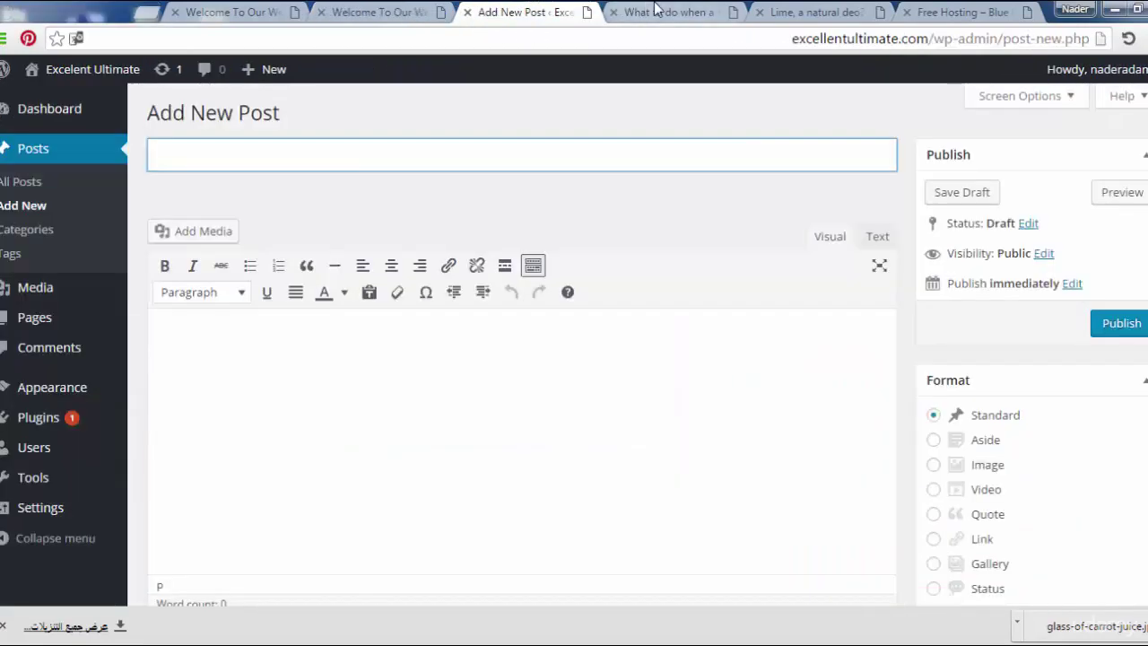
click(654, 11)
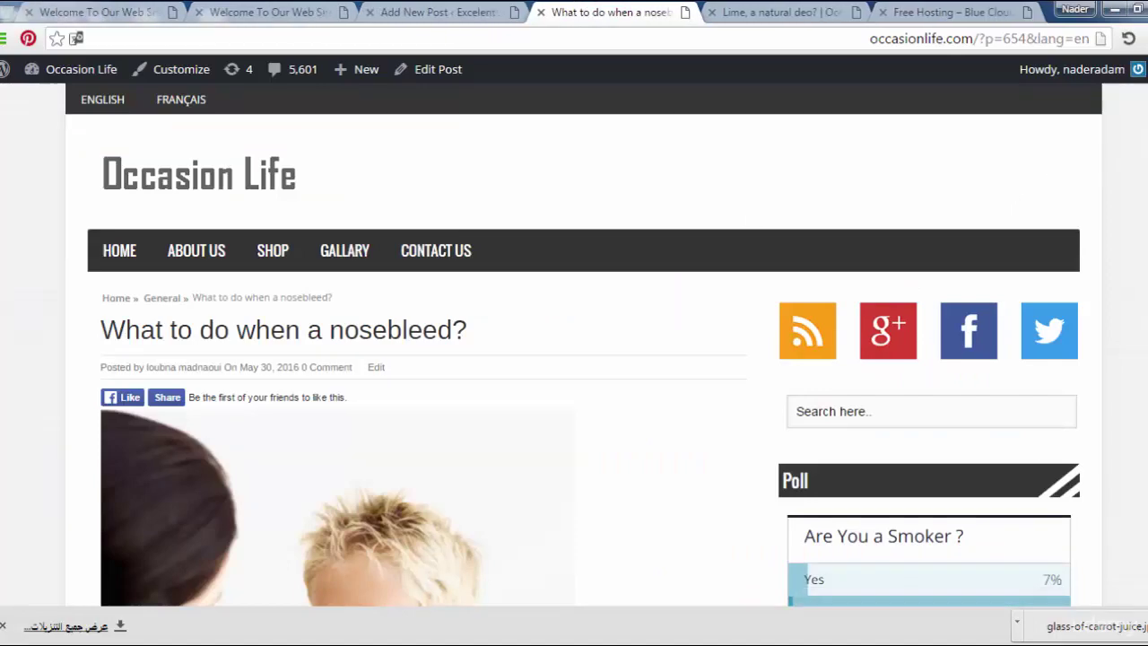
scroll(574, 359, down, 3)
scroll(574, 359, down, 2)
scroll(574, 358, up, 3)
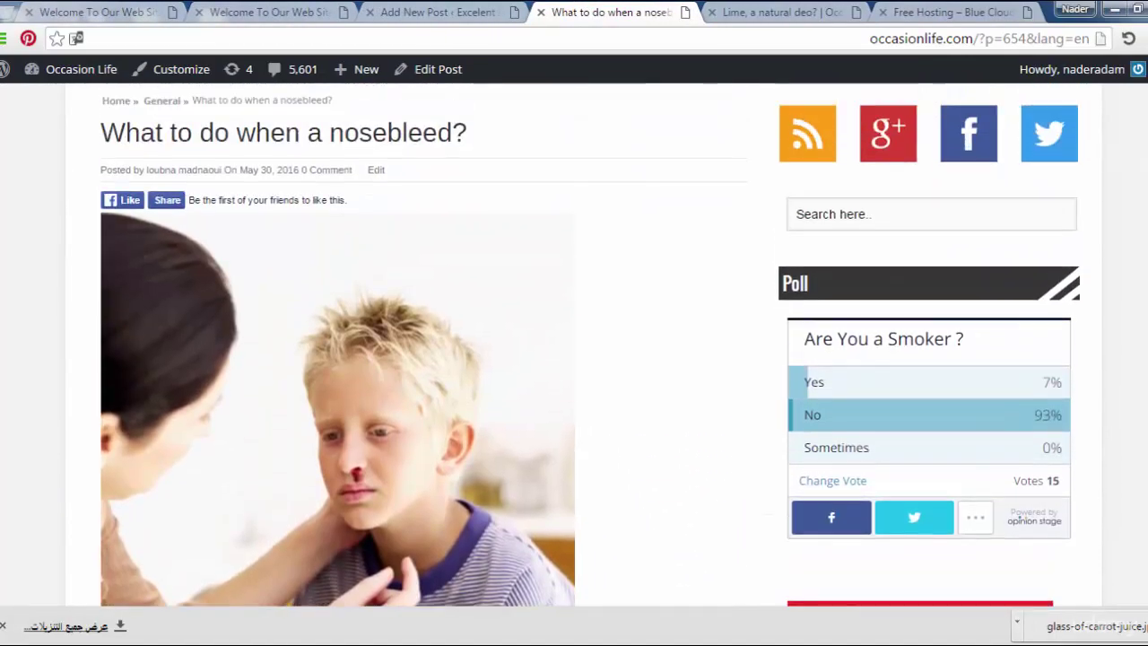
click(541, 12)
Step: Copy 'Lime, a natural deo?' from the source article into the new post title
click(771, 11)
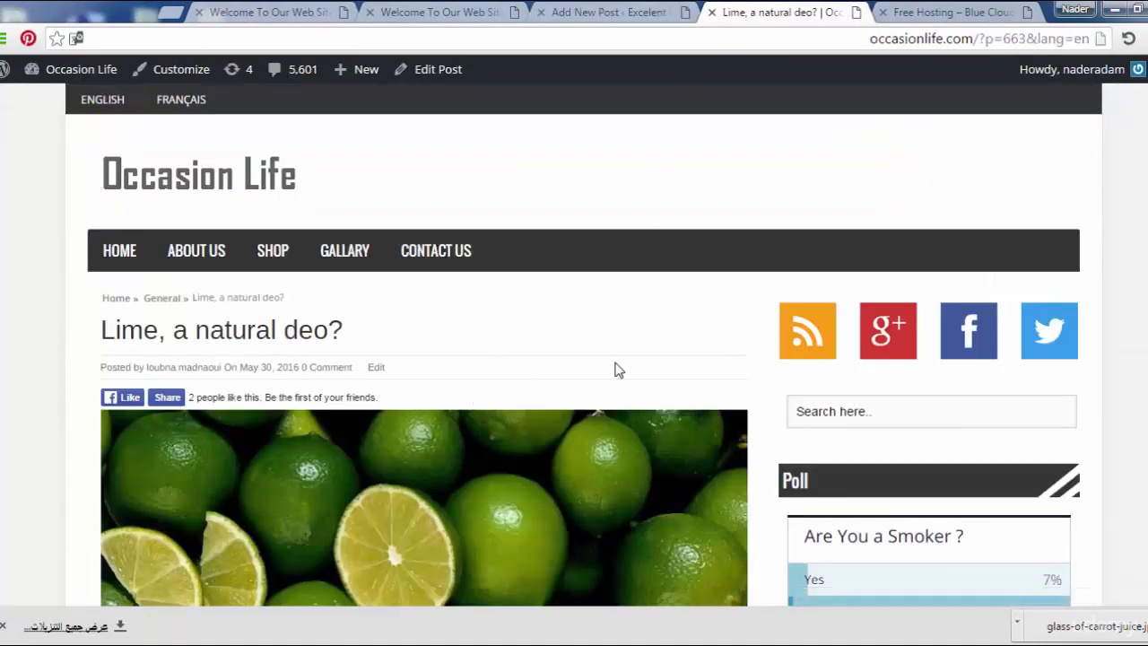
drag(343, 331, 101, 331)
key(ctrl+c)
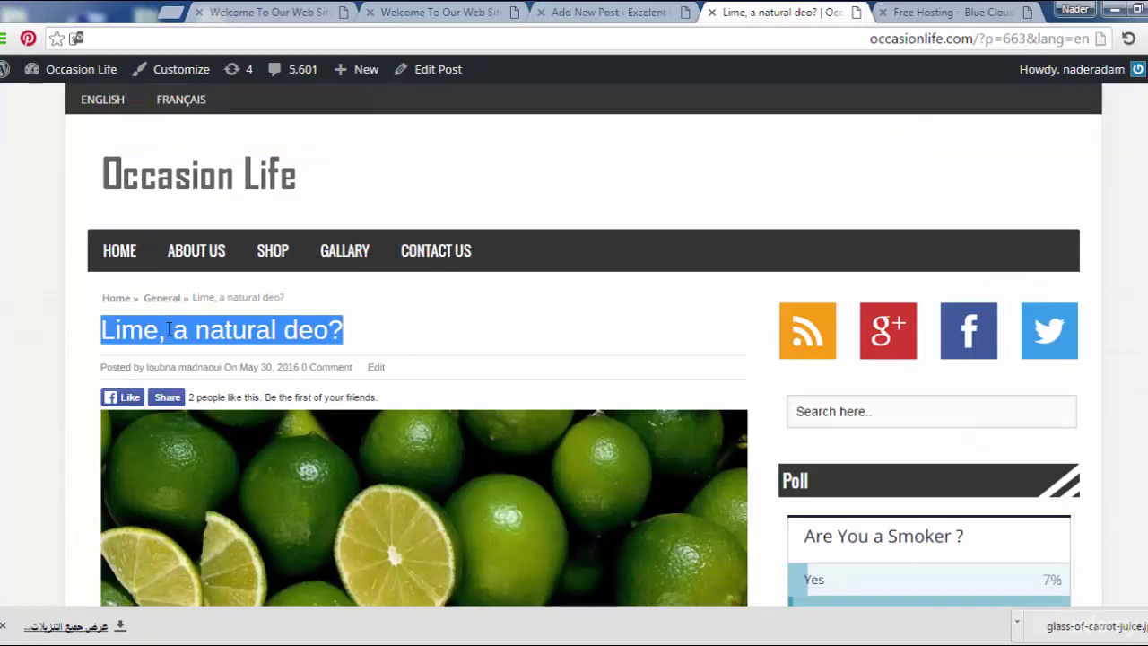
click(617, 11)
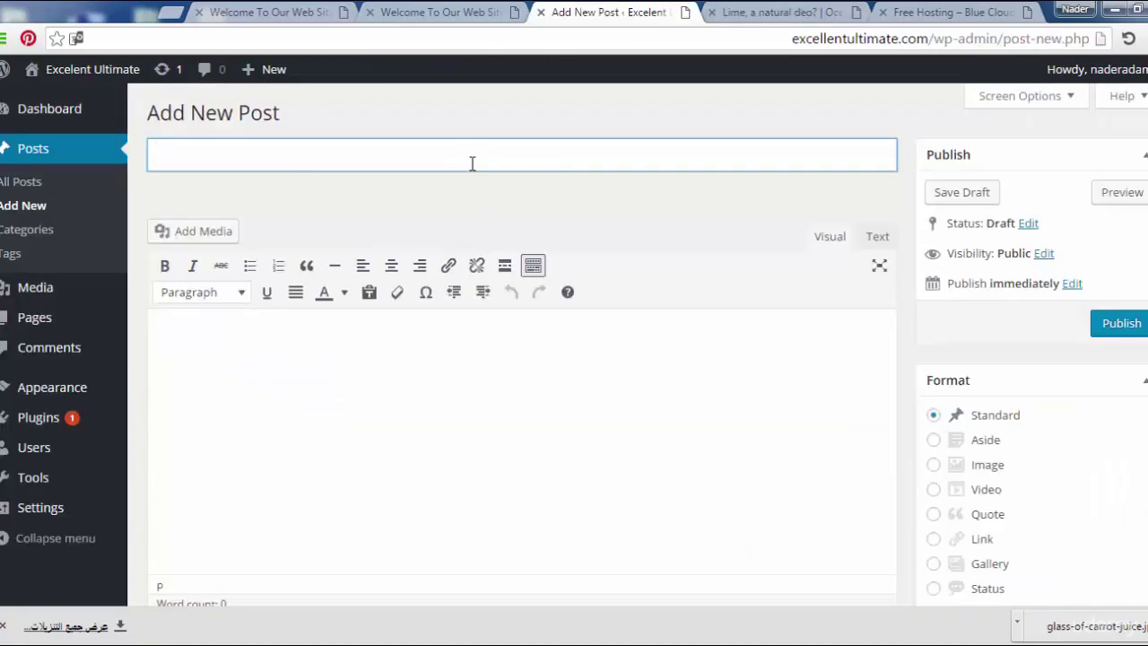
key(ctrl+v)
Step: Save the lime photo to disk and select the source article's text
click(772, 12)
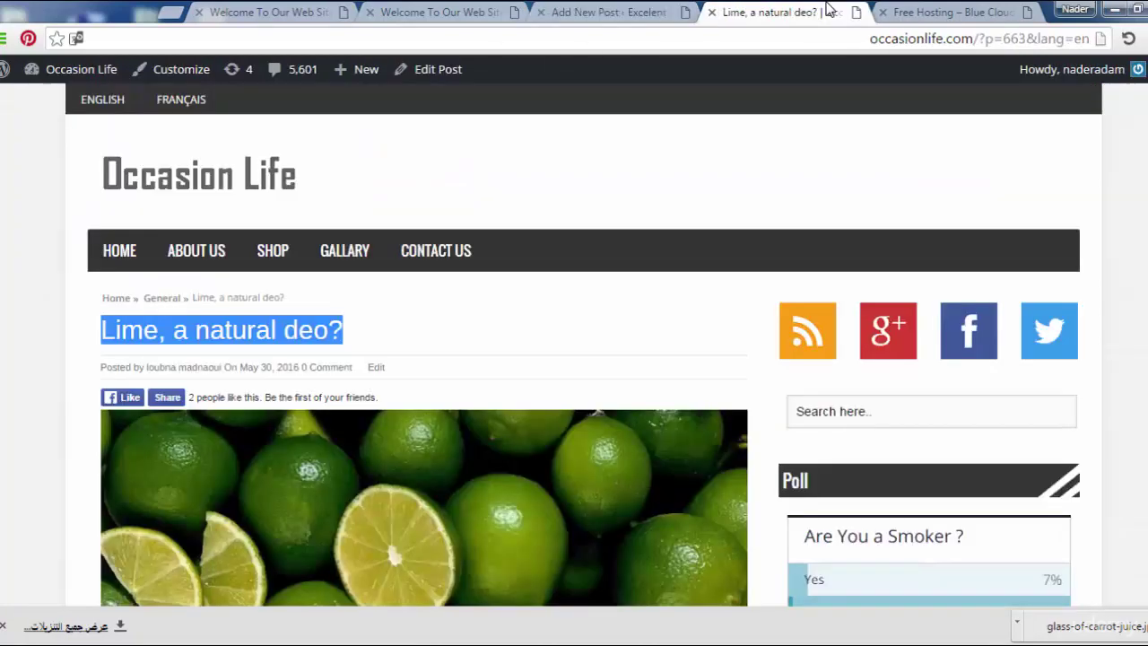
scroll(574, 358, down, 1)
scroll(574, 359, down, 2)
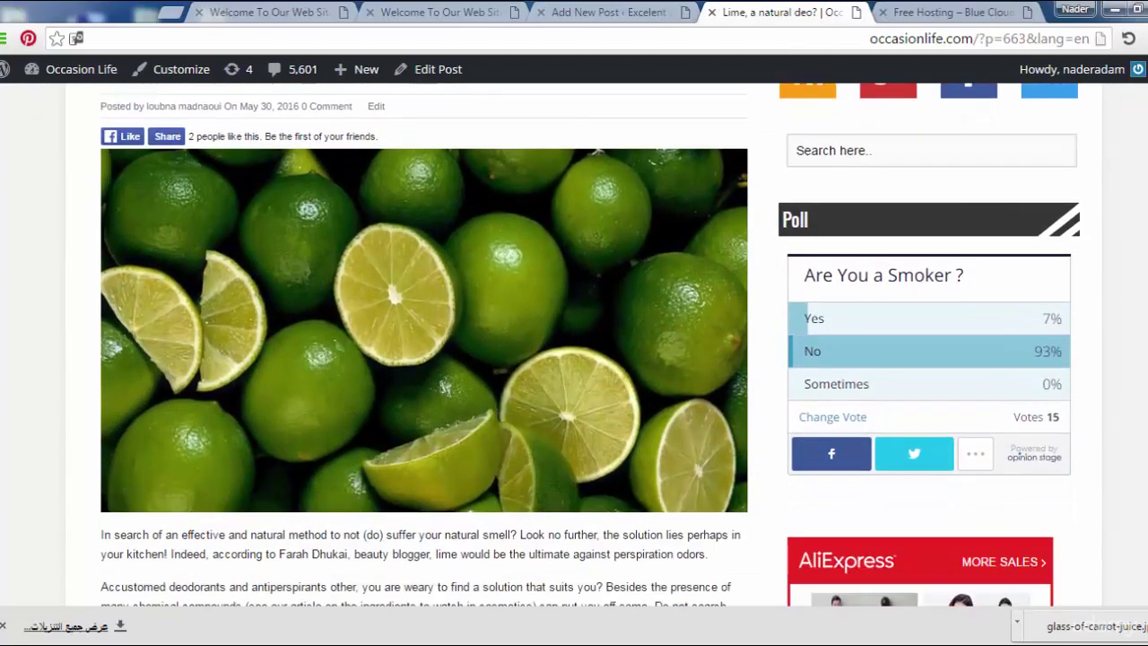
right_click(511, 314)
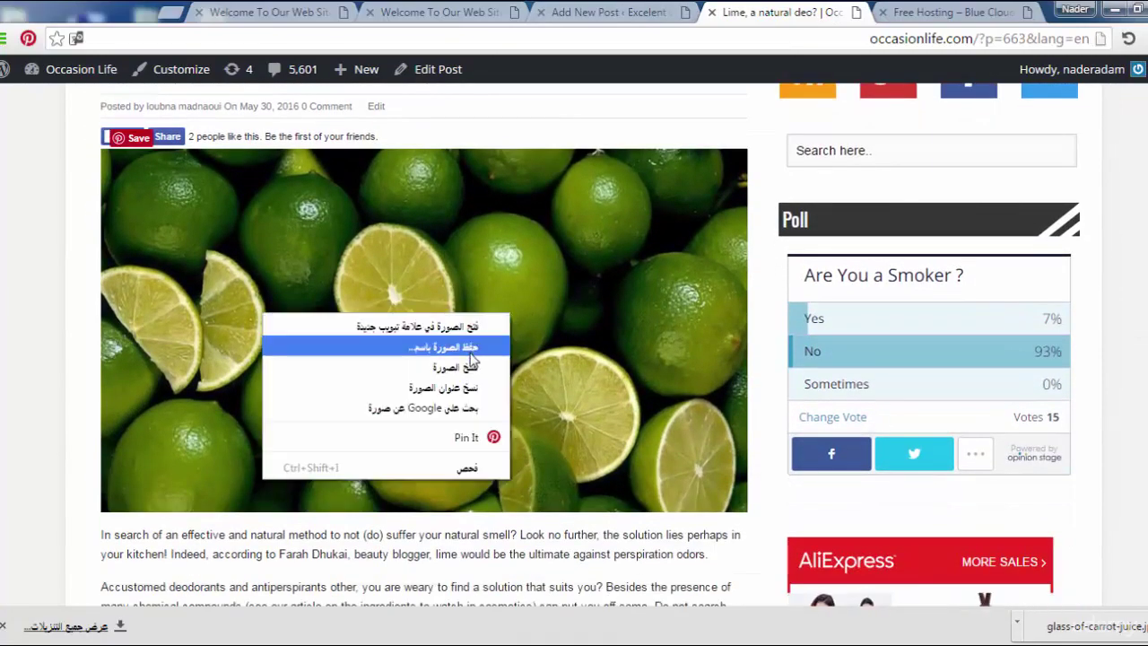
click(448, 343)
click(817, 515)
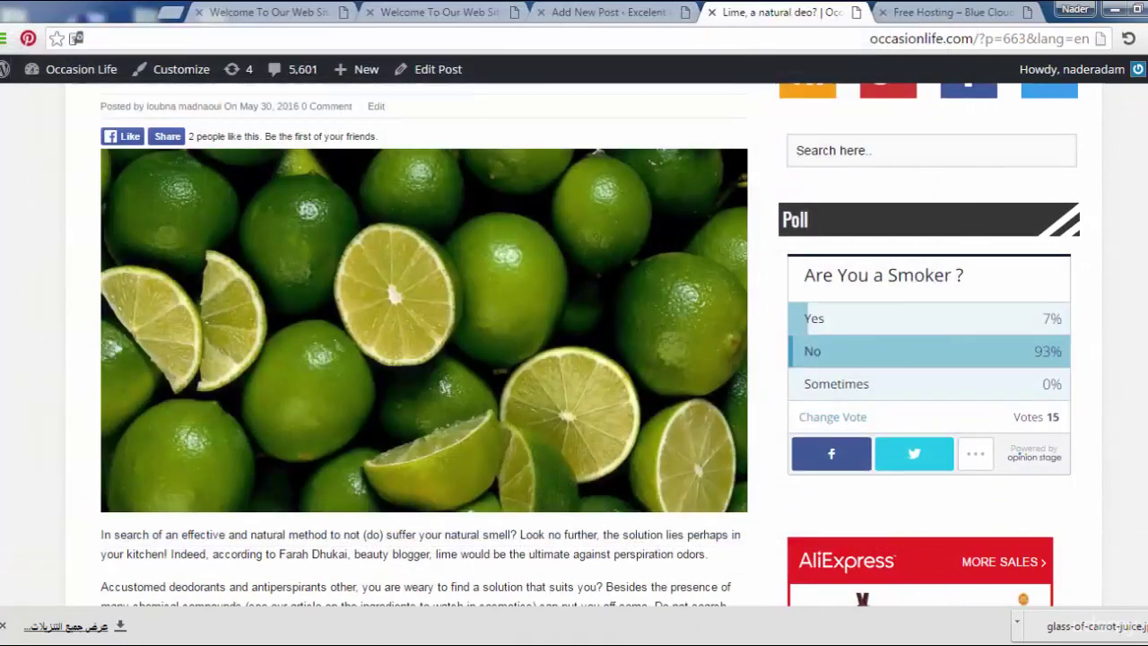
scroll(731, 321, down, 3)
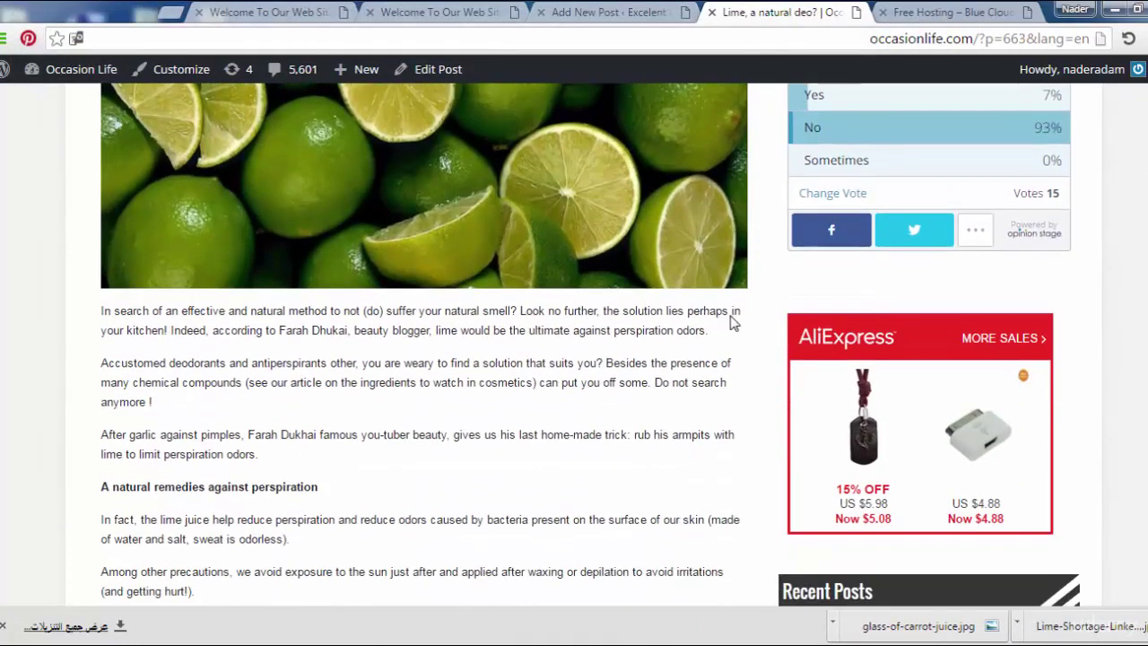
drag(100, 310, 433, 578)
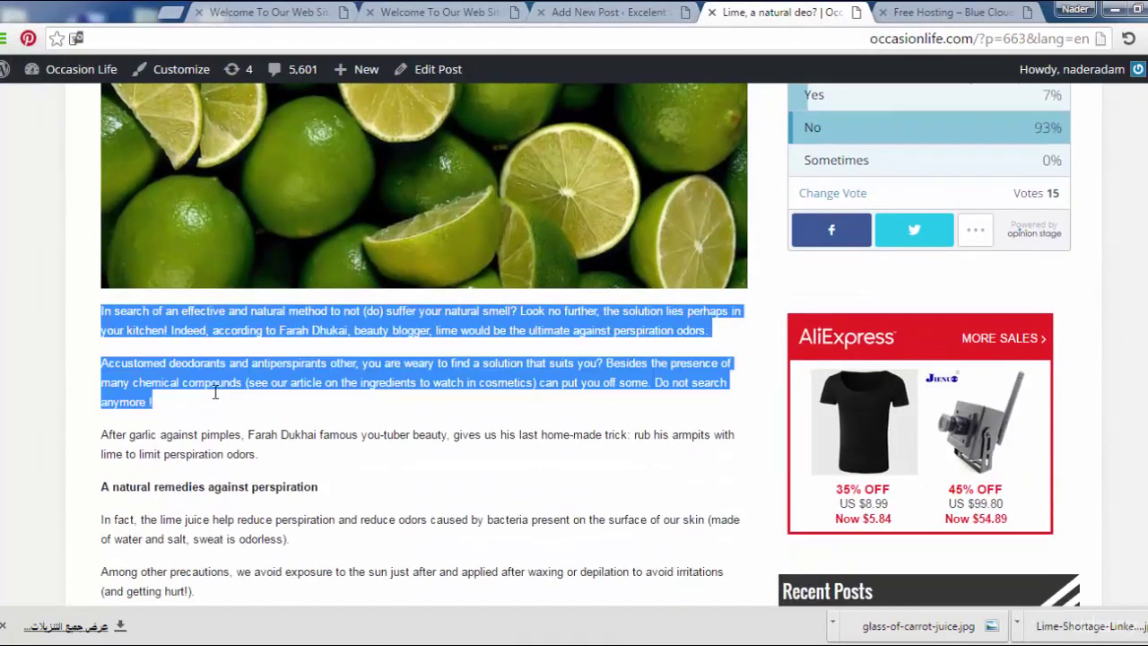
mouse_move(458, 615)
mouse_down()
mouse_move(499, 260)
mouse_move(505, 276)
mouse_up()
key(ctrl+c)
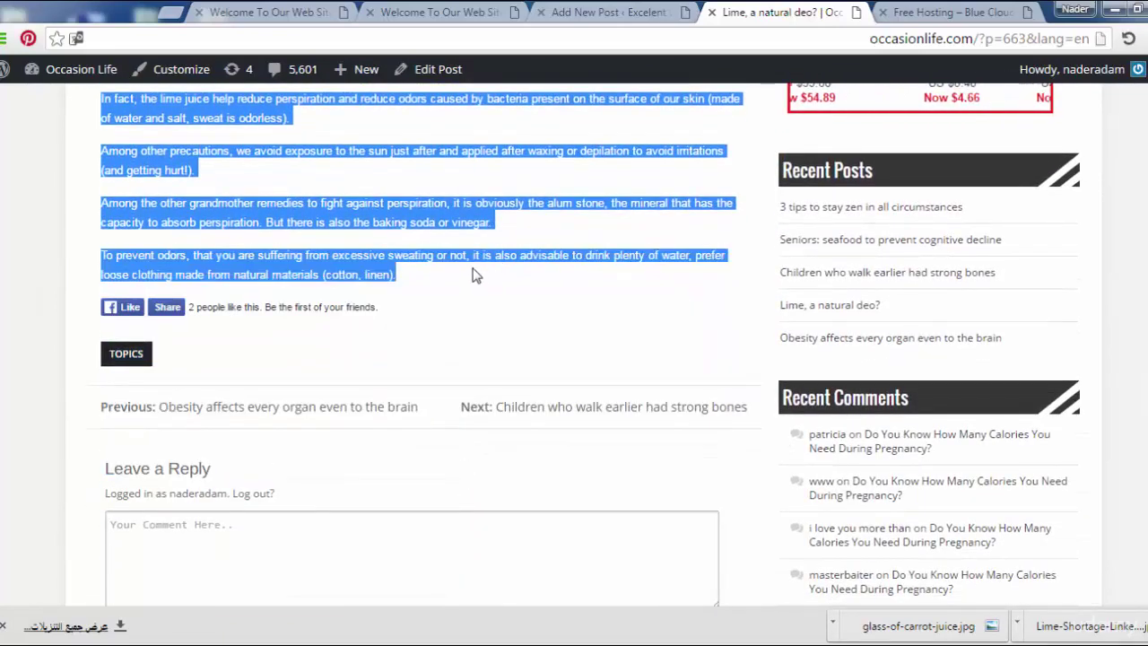
Step: Paste the copied lime article text into the post body
click(624, 8)
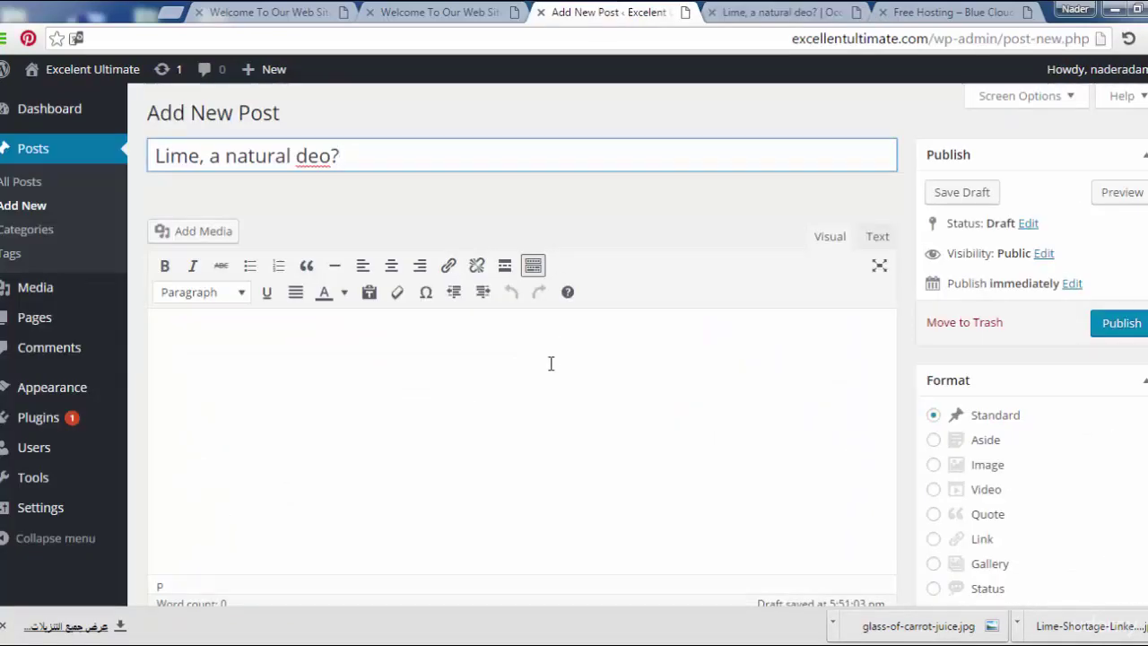
click(529, 379)
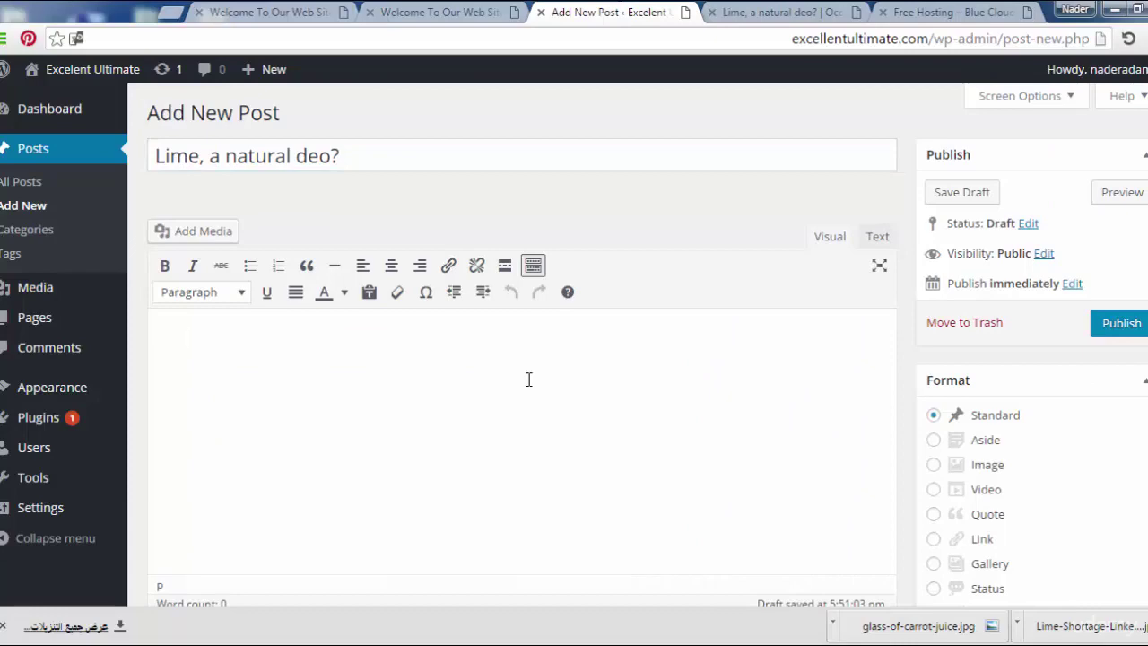
key(ctrl+v)
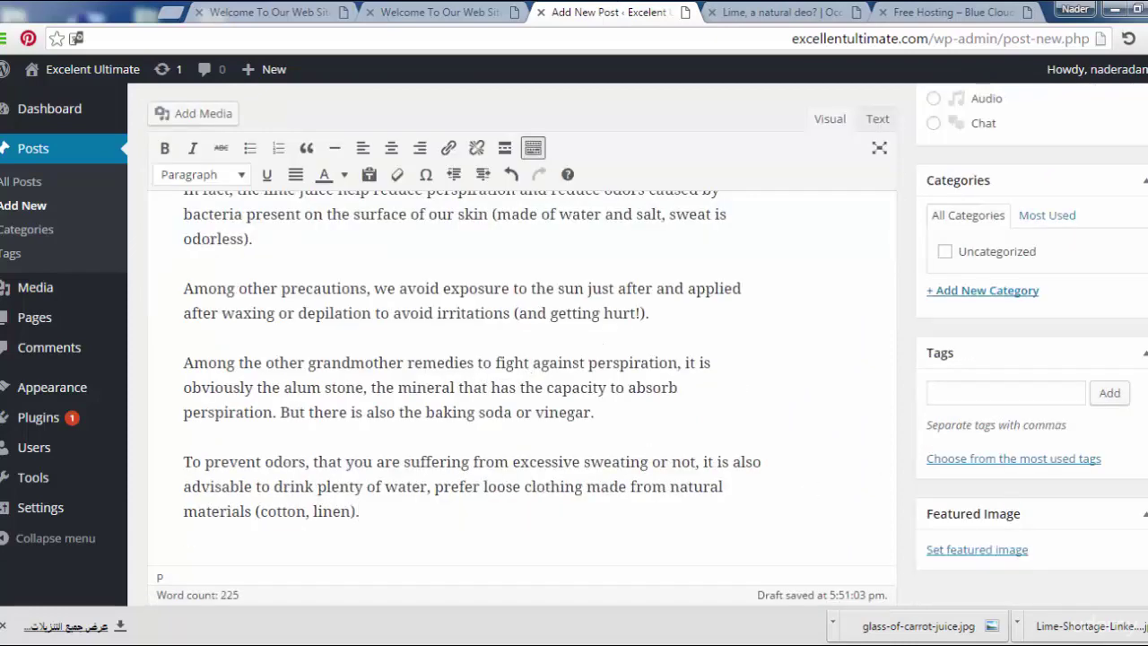
scroll(1009, 505, up, 1)
scroll(538, 359, up, 3)
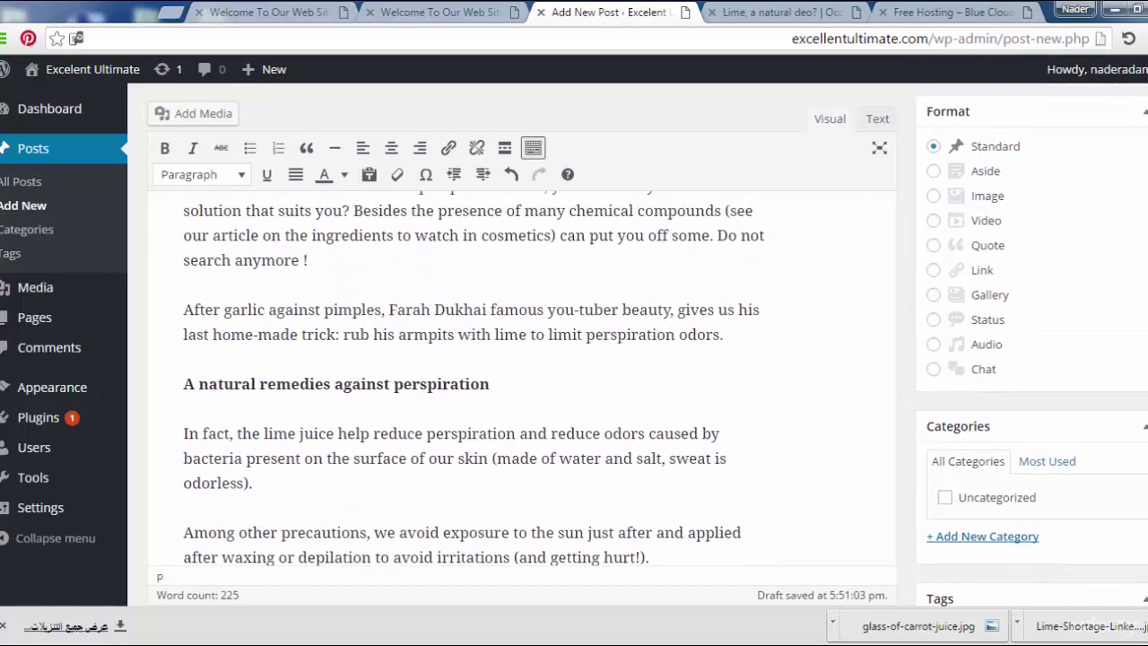
scroll(538, 359, up, 2)
scroll(538, 358, up, 1)
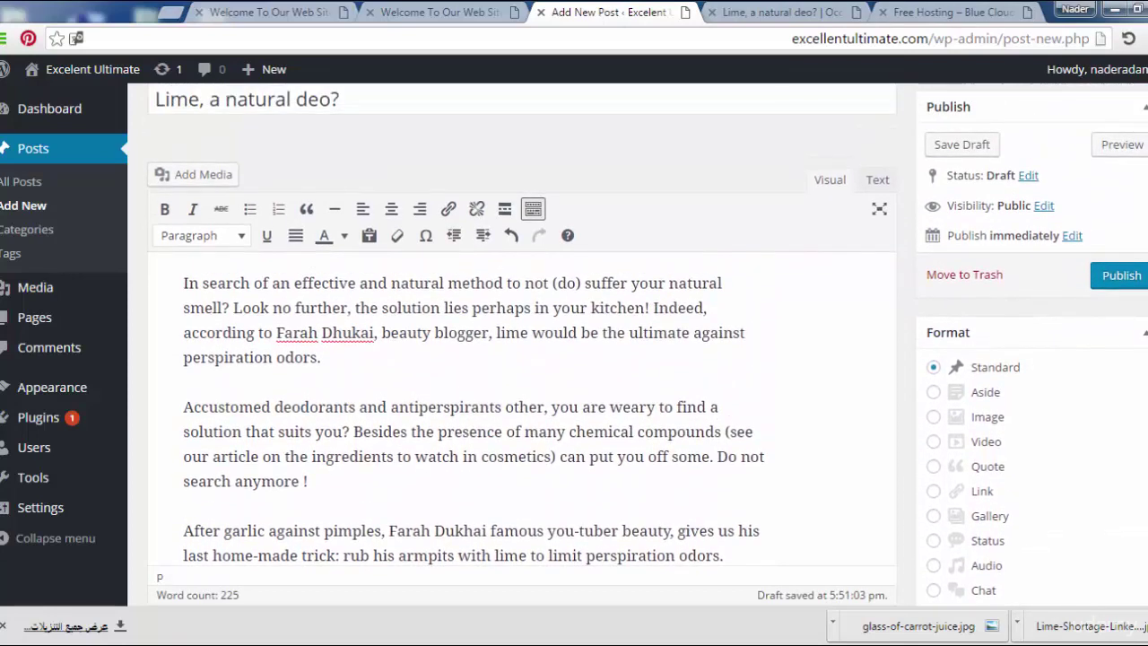
Step: Format the first two paragraphs as blockquotes, undoing the quote on the After garlic paragraph
triple_click(313, 294)
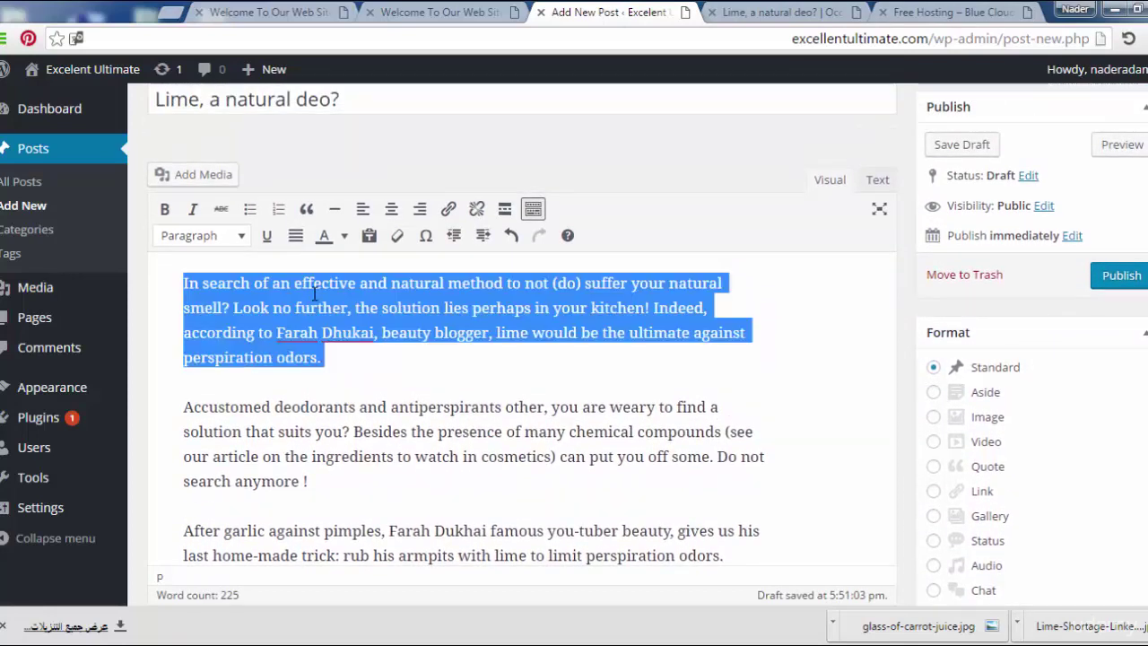
click(306, 208)
double_click(326, 406)
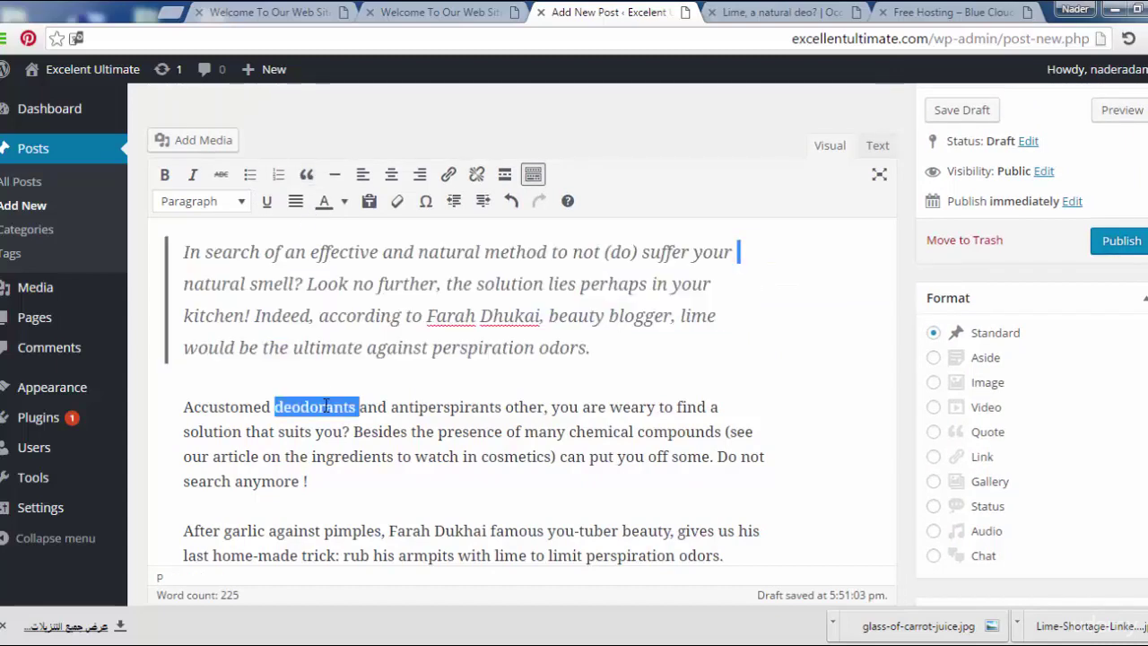
triple_click(328, 431)
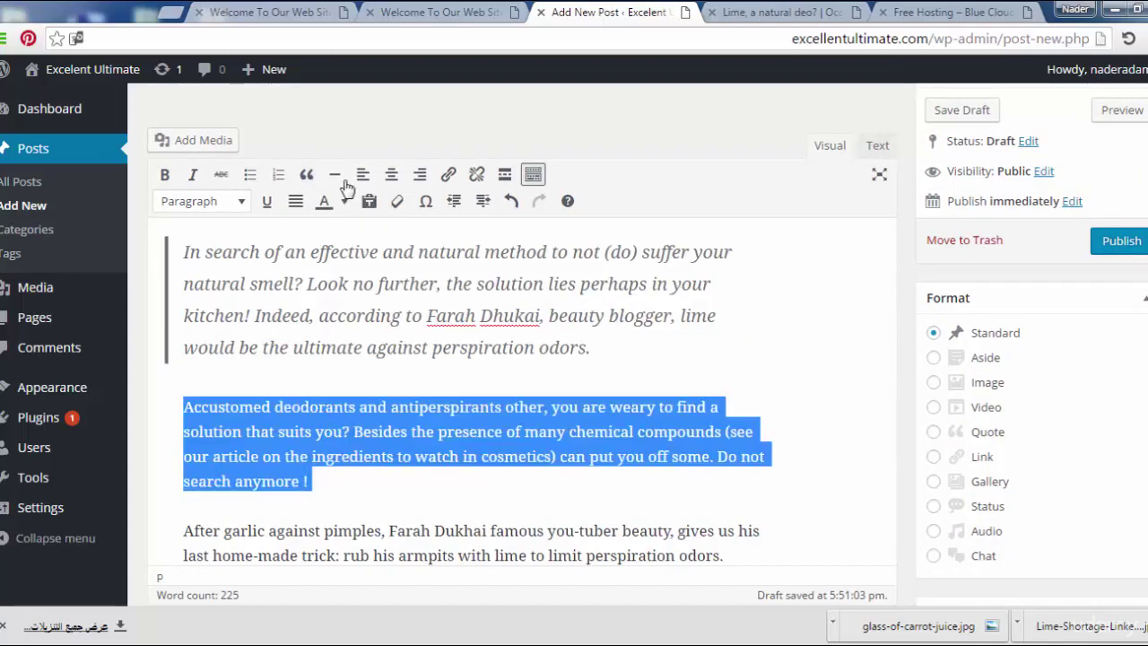
click(307, 175)
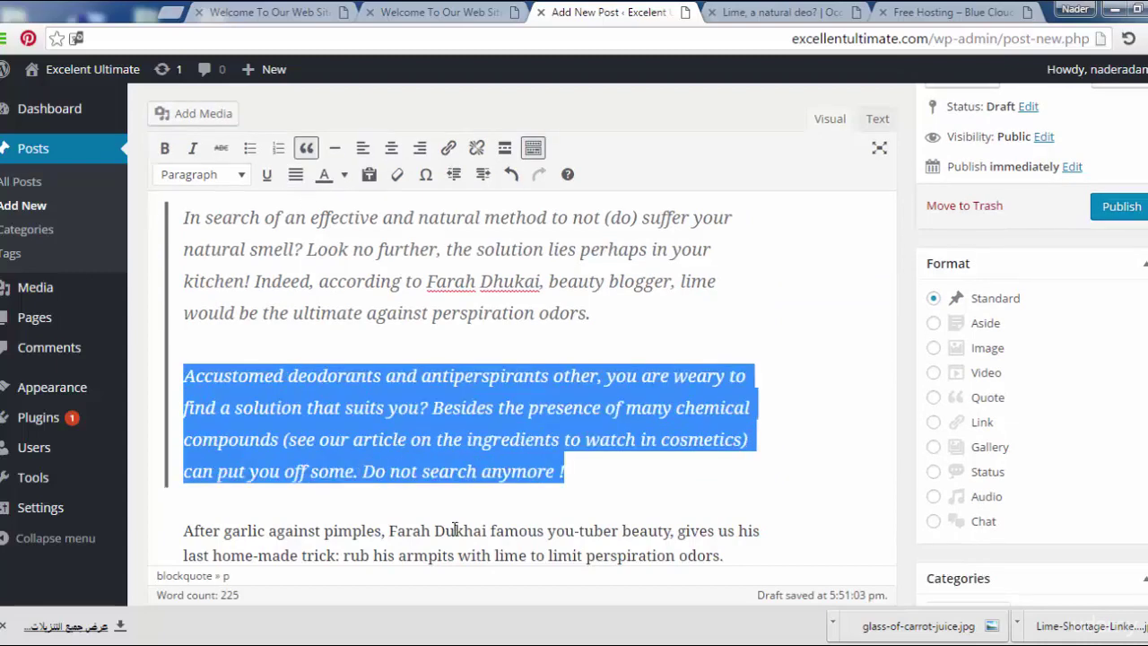
click(334, 148)
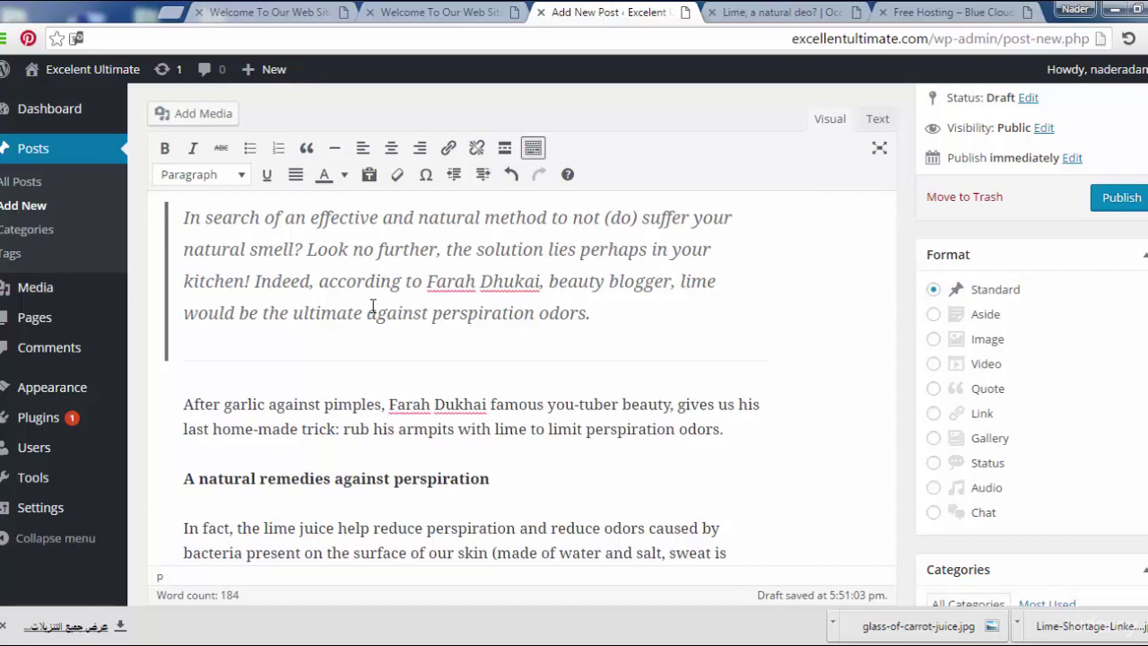
click(308, 149)
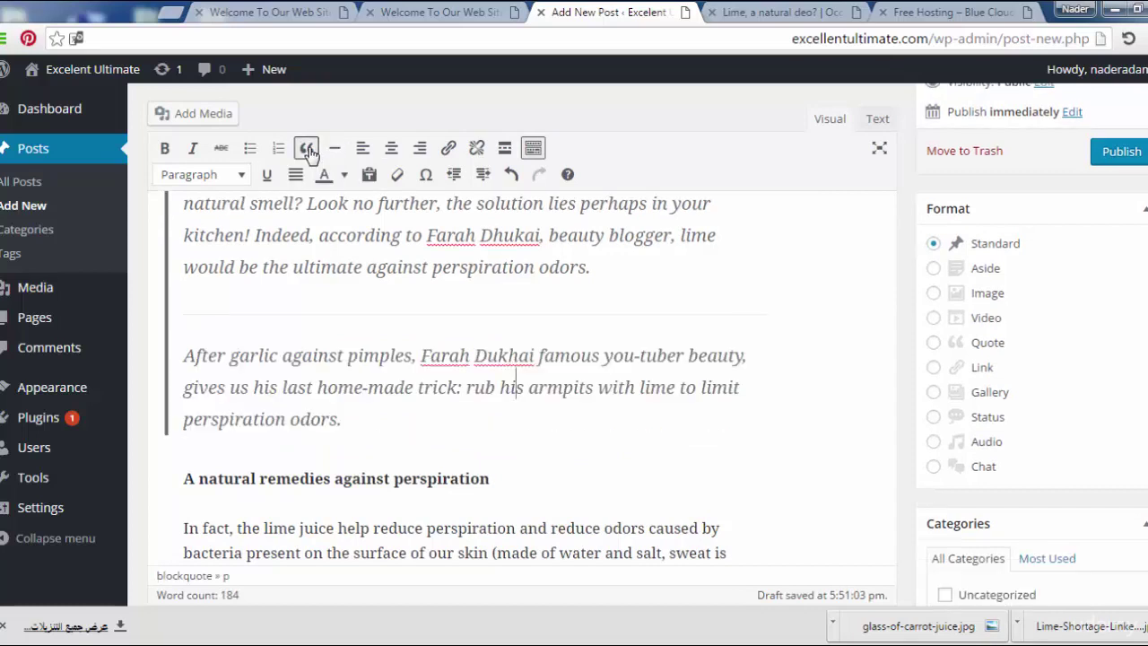
key(ctrl+z)
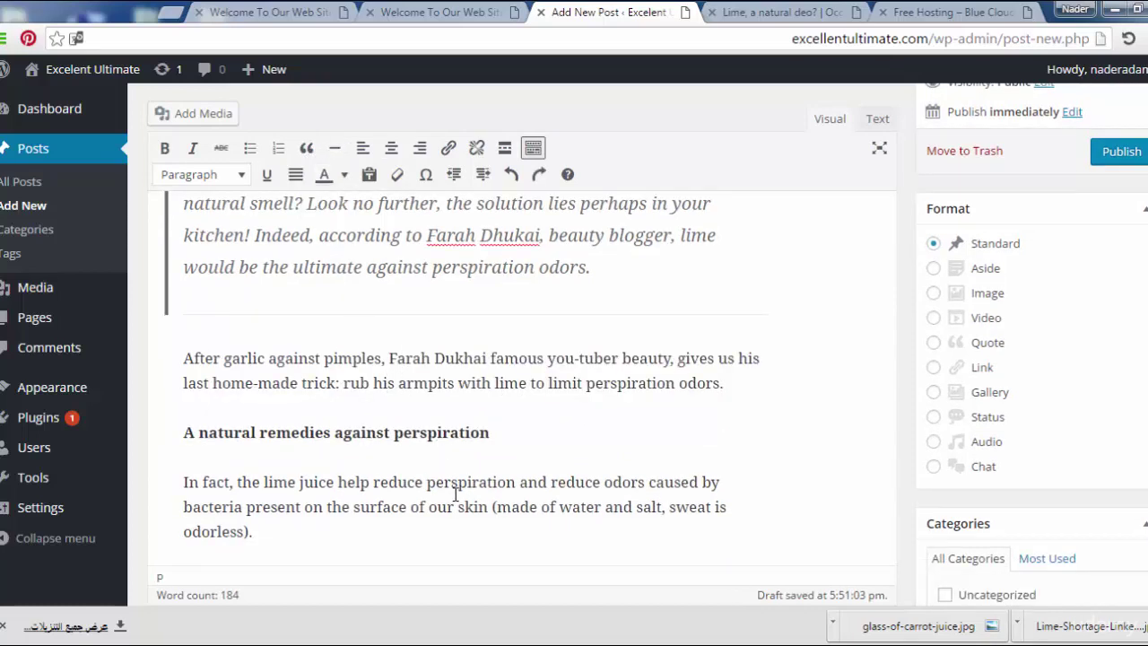
Step: Turn the lime juice and grandmother remedies paragraphs into blockquotes
click(454, 494)
triple_click(446, 486)
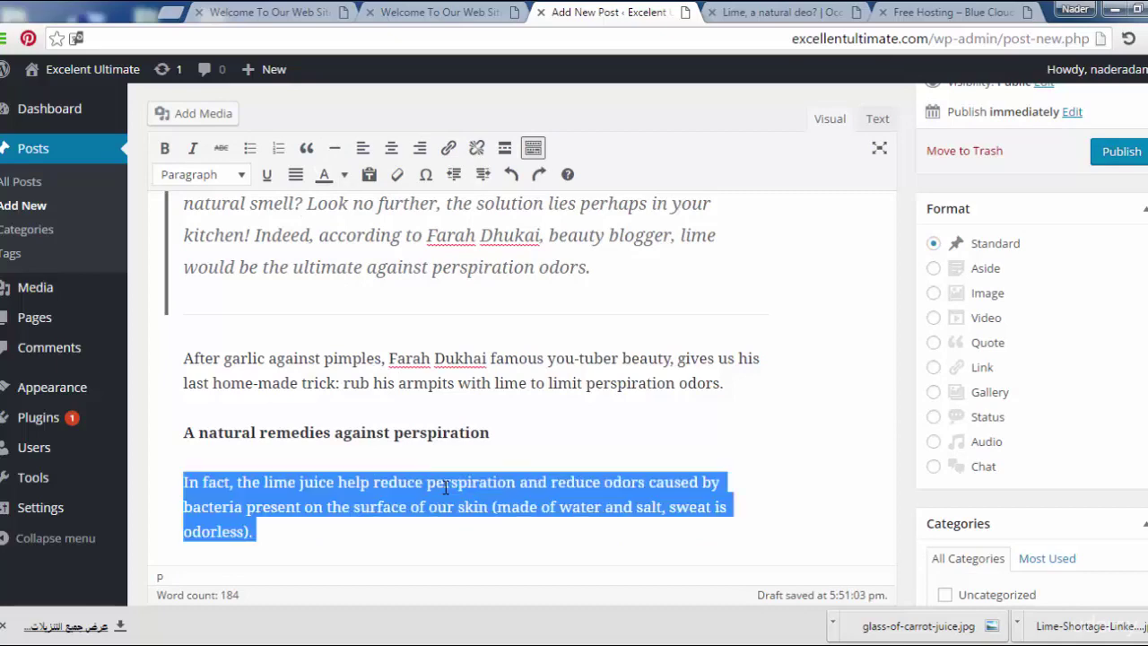
click(306, 147)
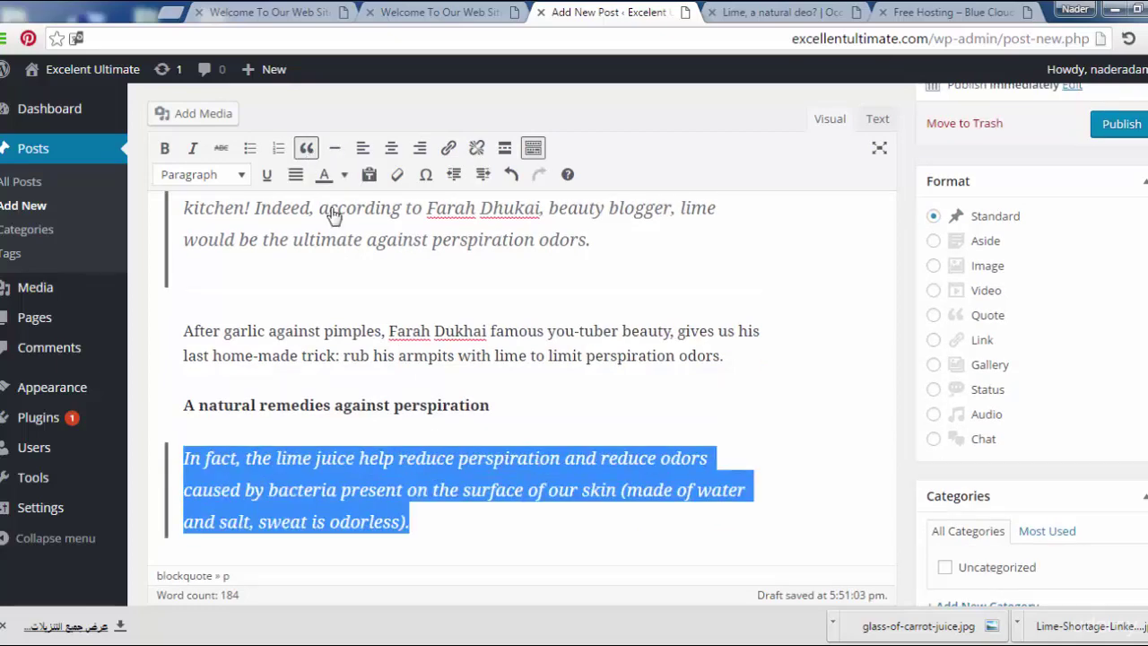
scroll(318, 336, down, 1)
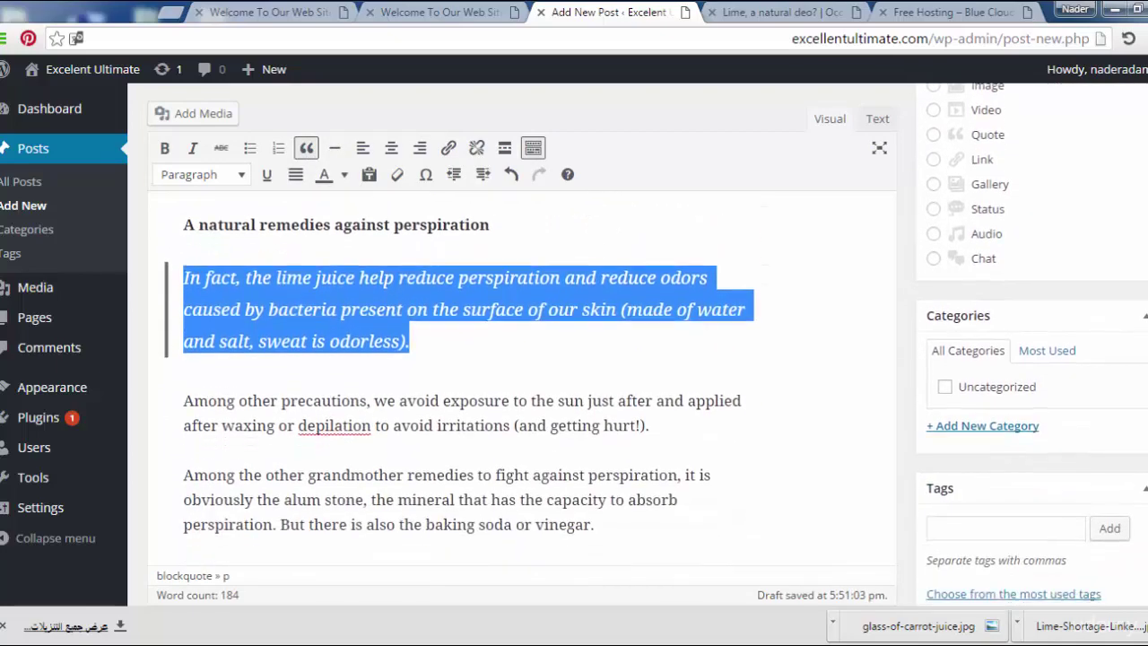
scroll(318, 336, down, 2)
triple_click(504, 422)
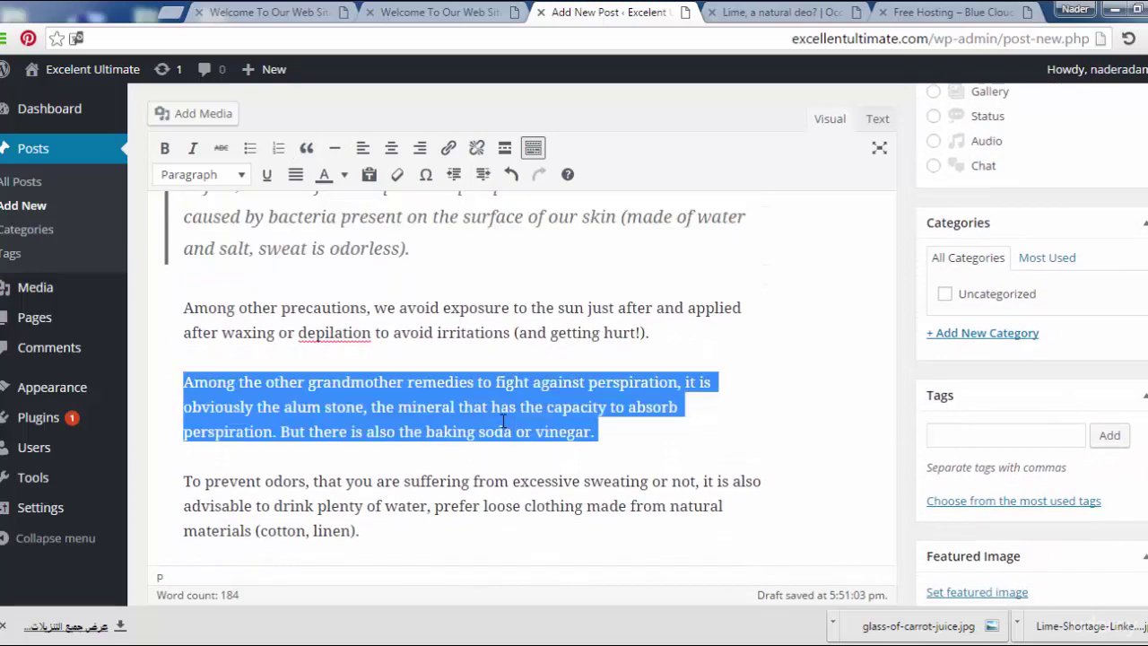
click(305, 149)
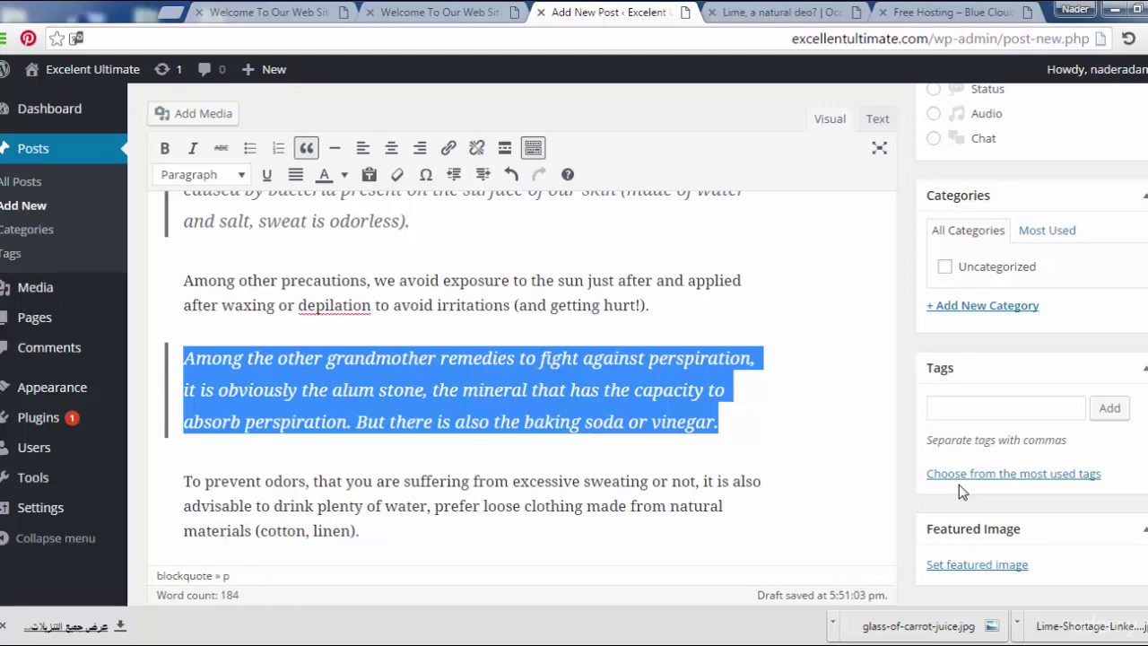
scroll(1032, 520, up, 3)
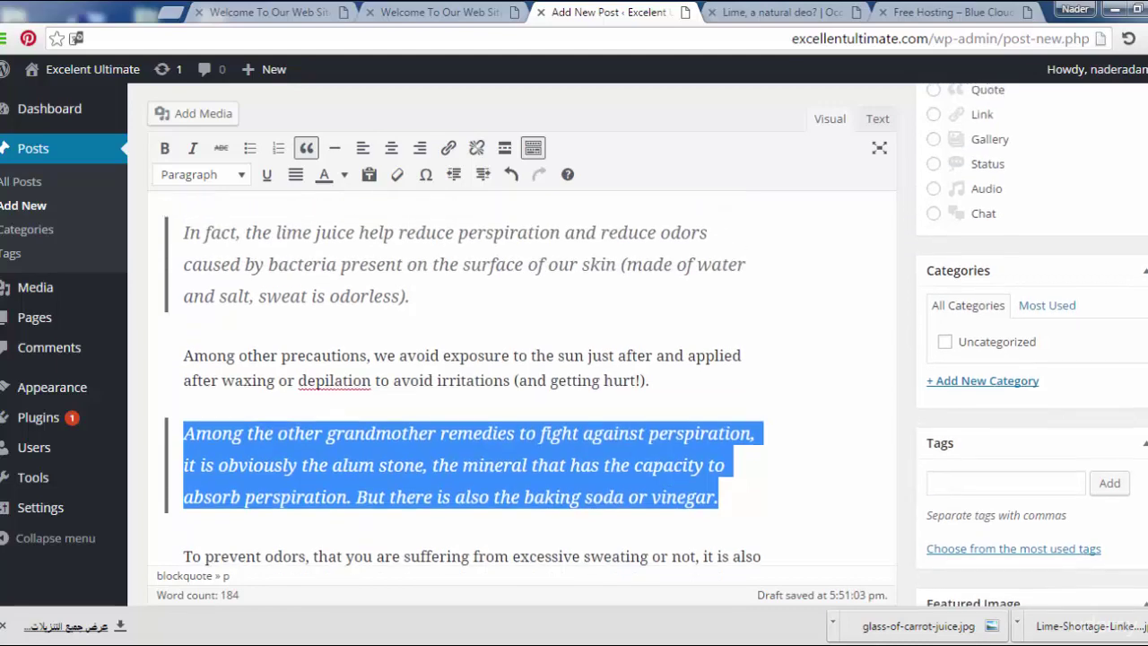
scroll(1031, 520, down, 4)
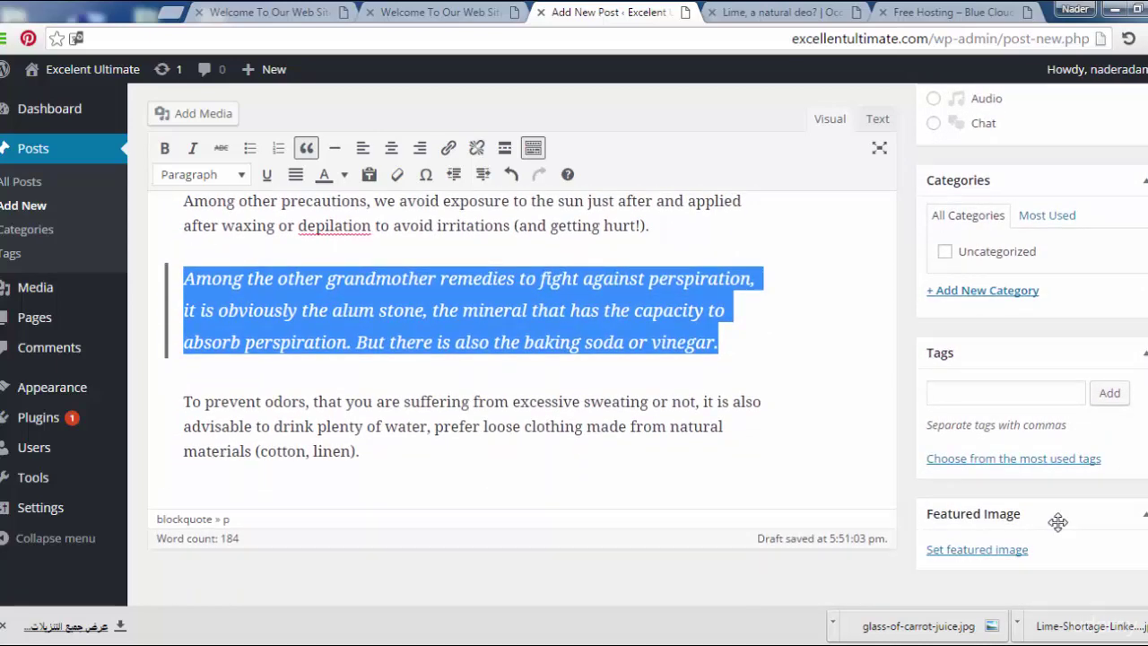
Step: Upload the Lime-Shortage photo and set it as the featured image
click(1011, 550)
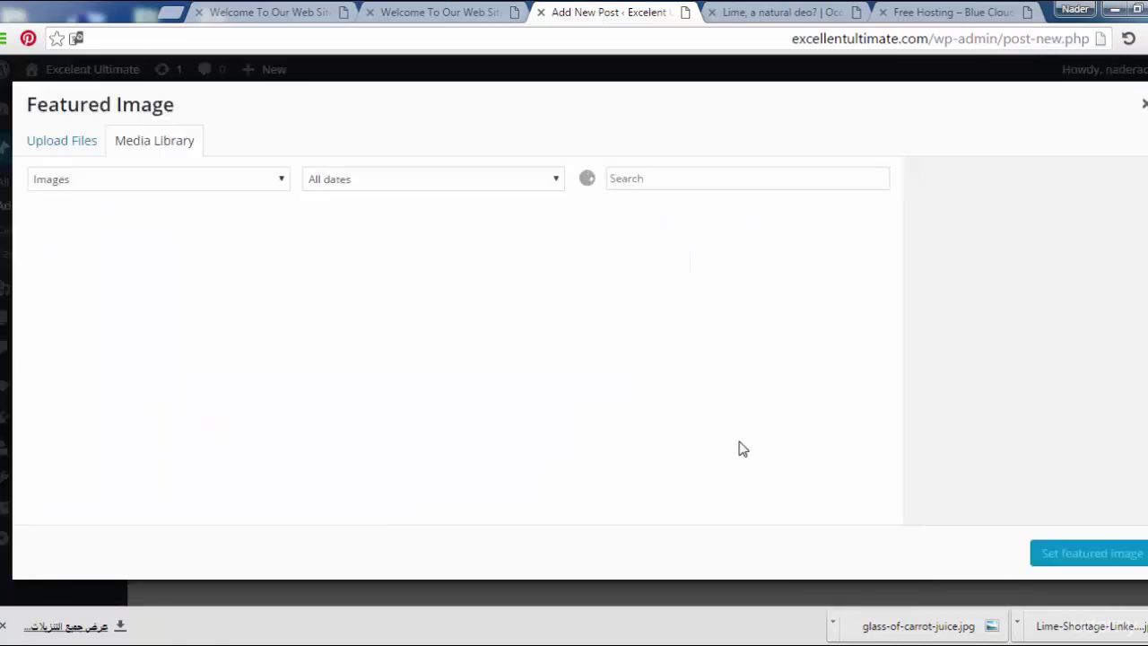
click(61, 143)
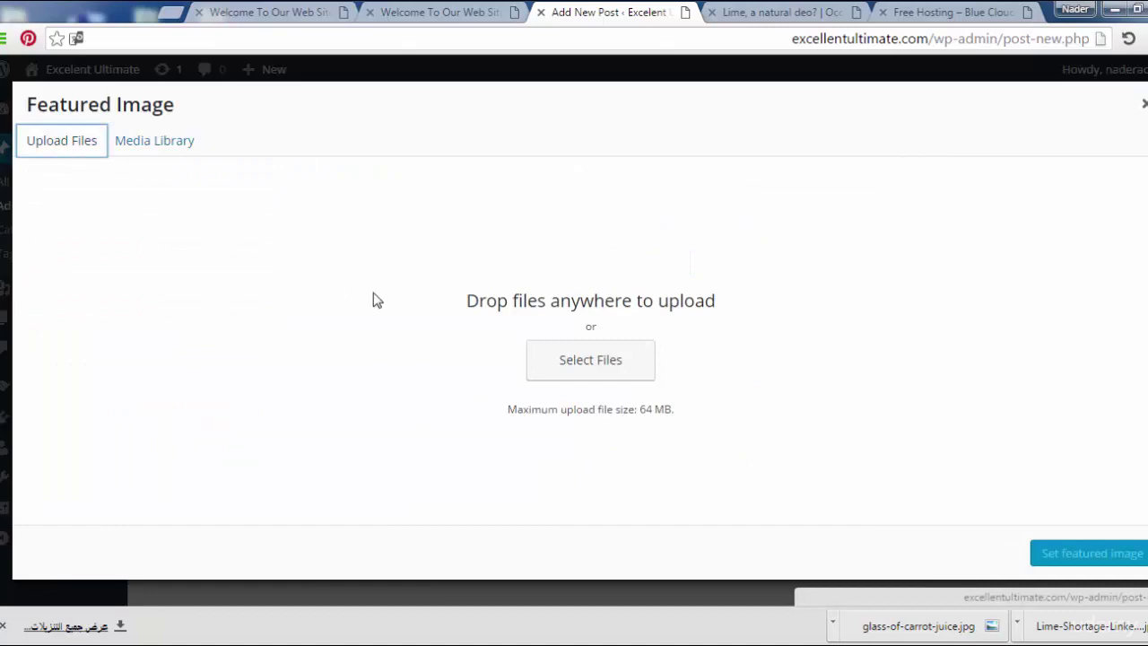
click(554, 377)
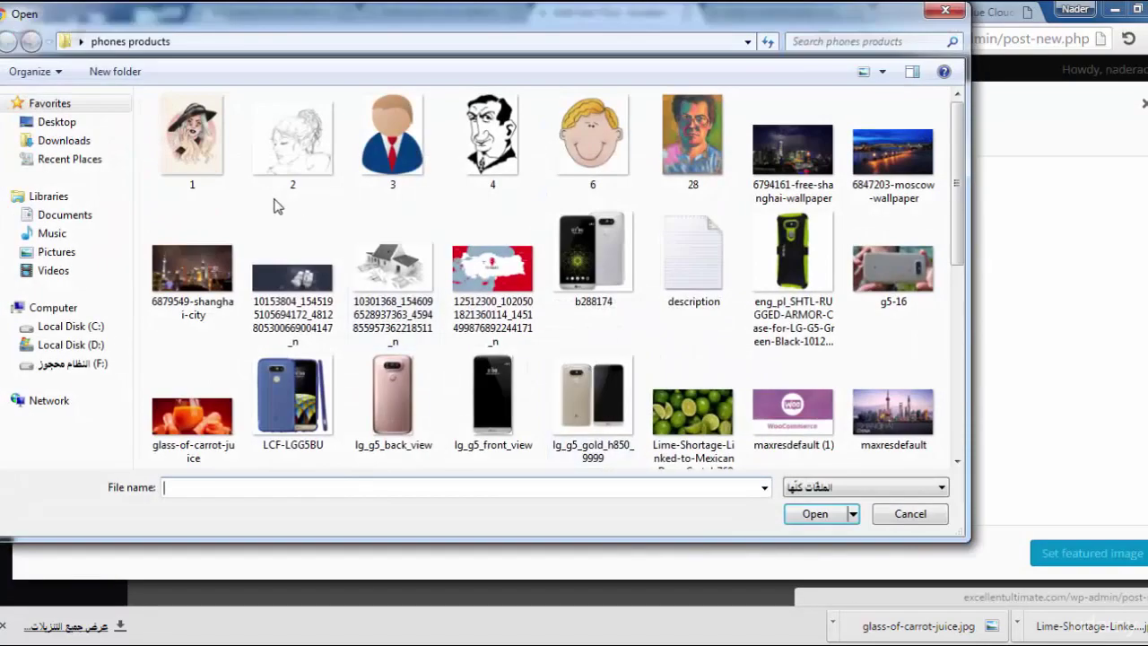
mouse_move(956, 220)
mouse_down()
mouse_move(959, 359)
mouse_move(964, 258)
mouse_up()
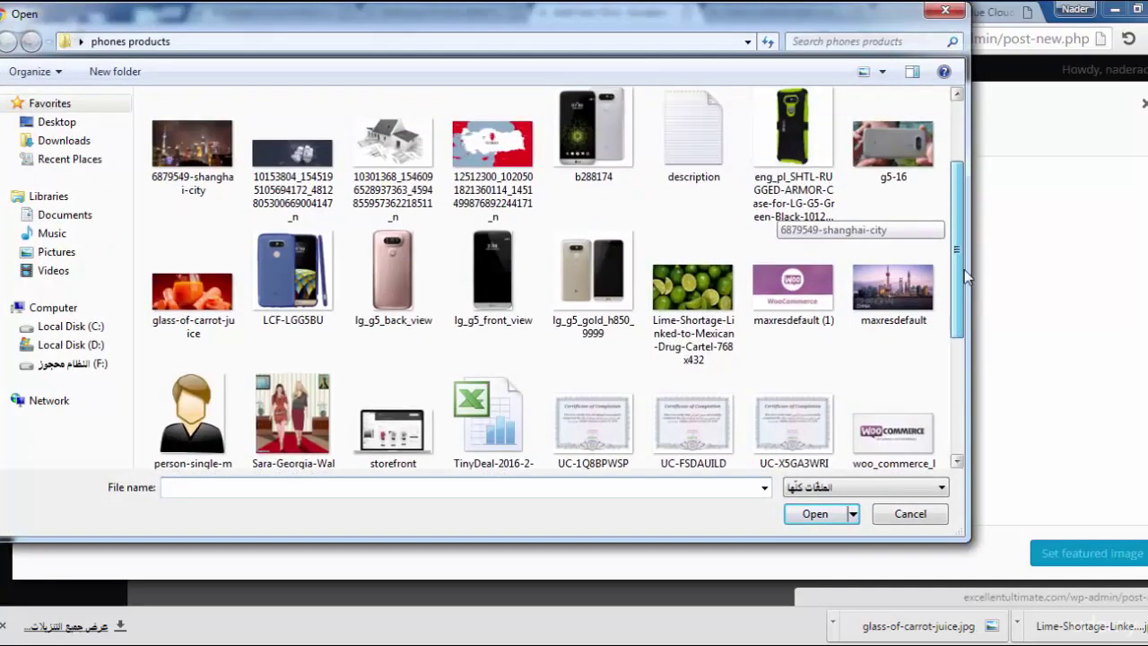
click(704, 350)
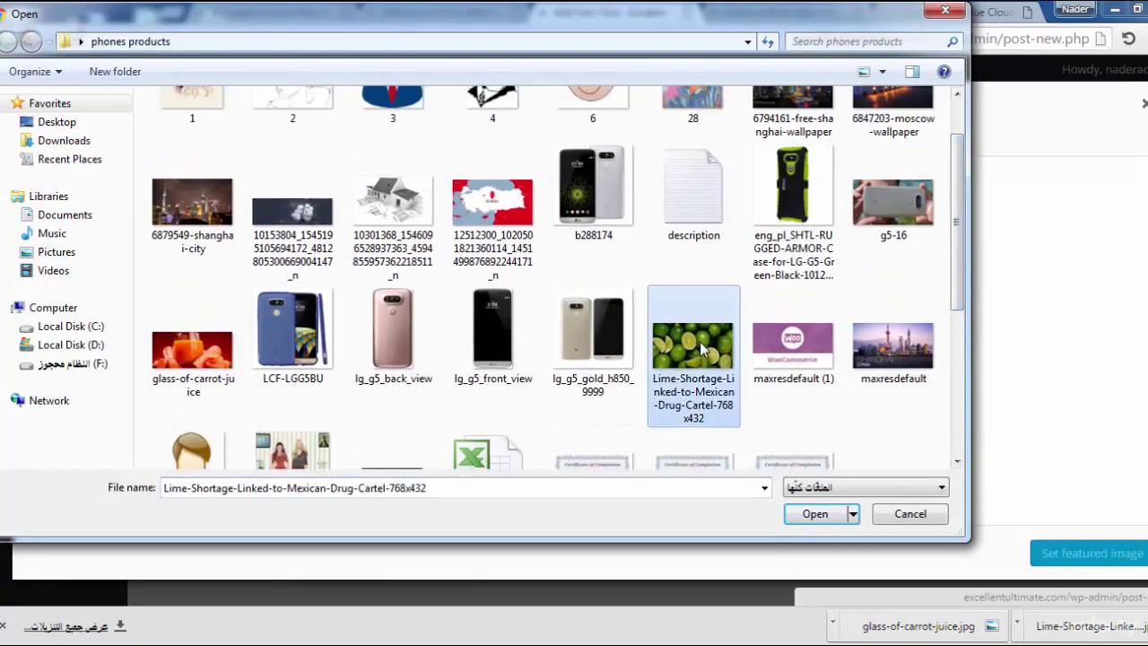
click(812, 515)
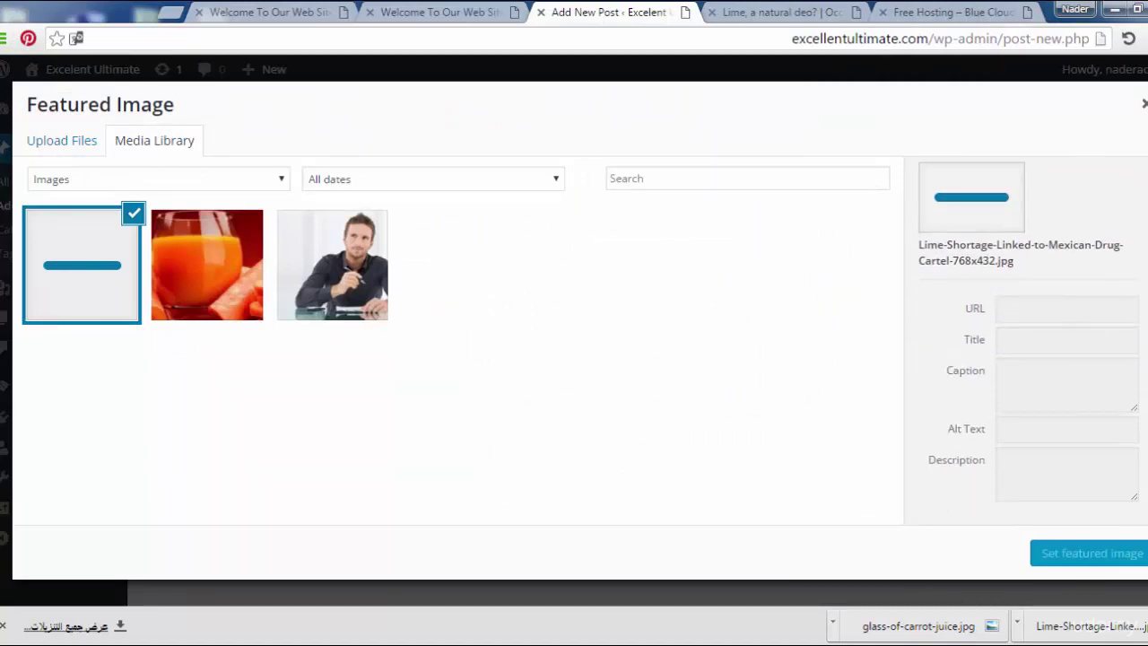
click(1106, 563)
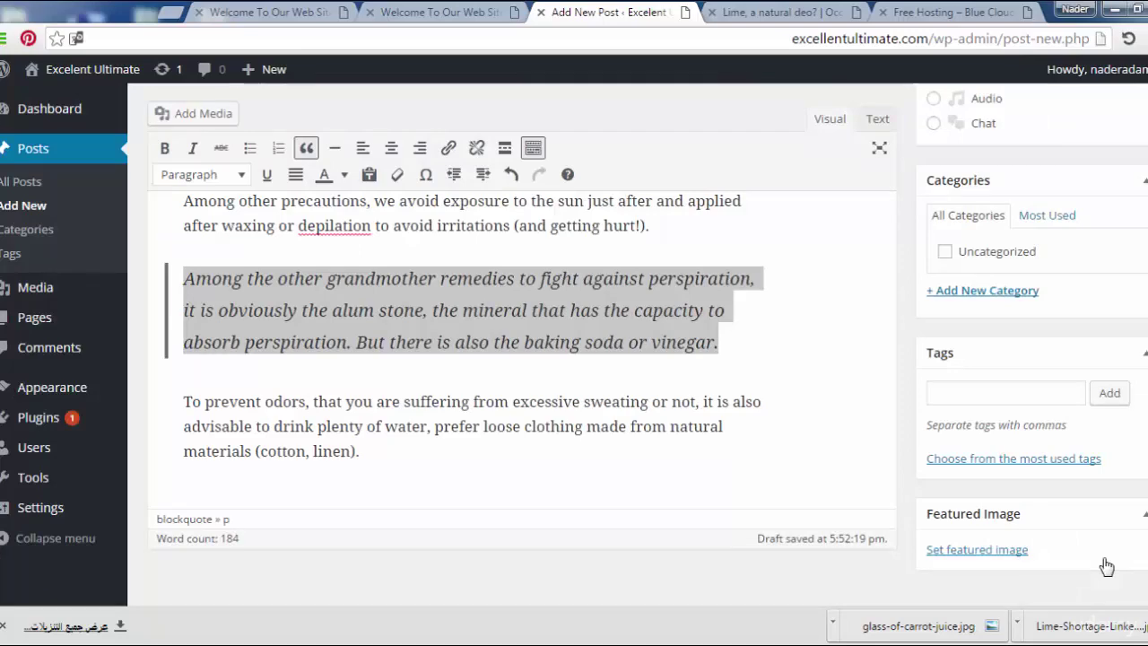
Step: Publish the 'Lime, a natural deo?' post
scroll(520, 359, up, 1)
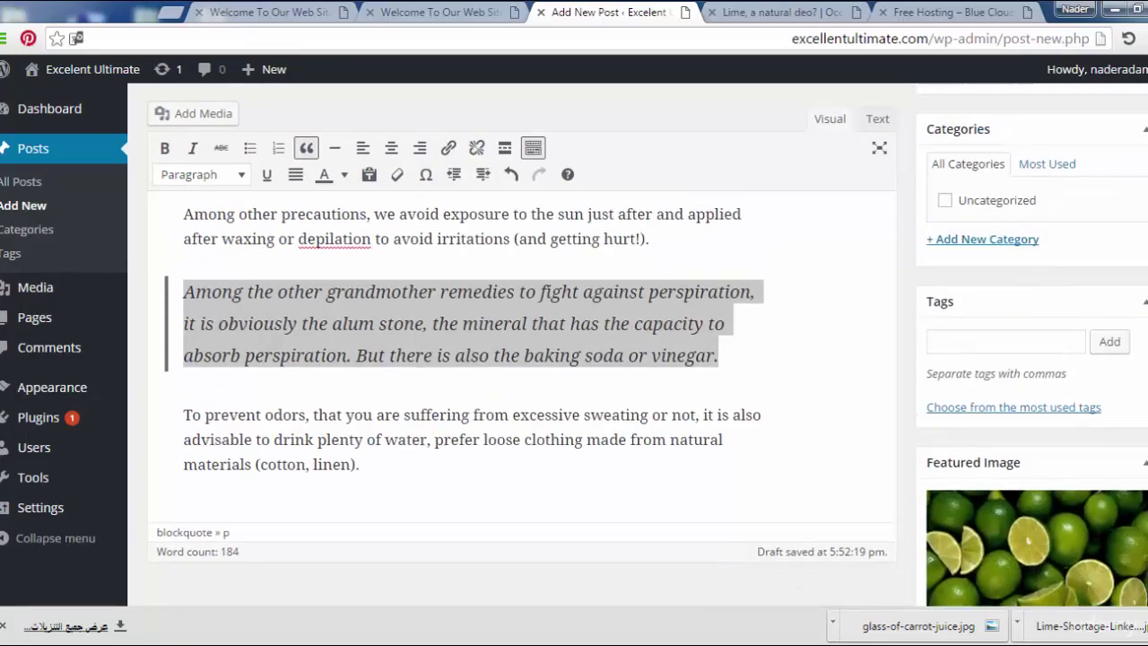
scroll(520, 358, up, 4)
scroll(520, 359, up, 2)
scroll(520, 359, up, 2)
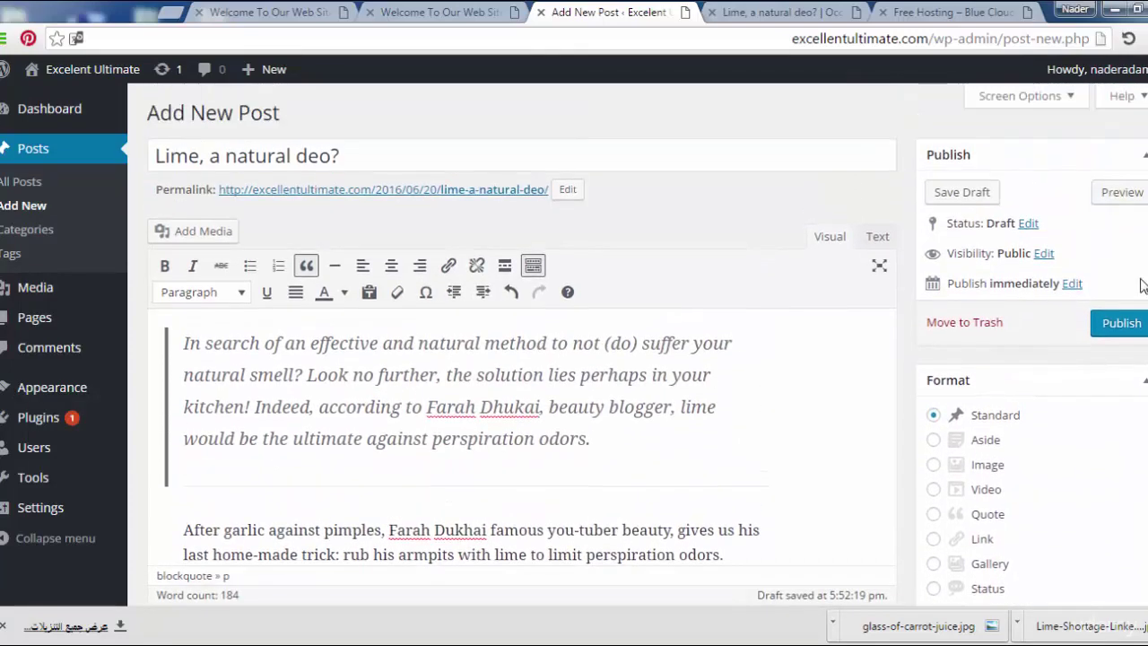
click(1121, 324)
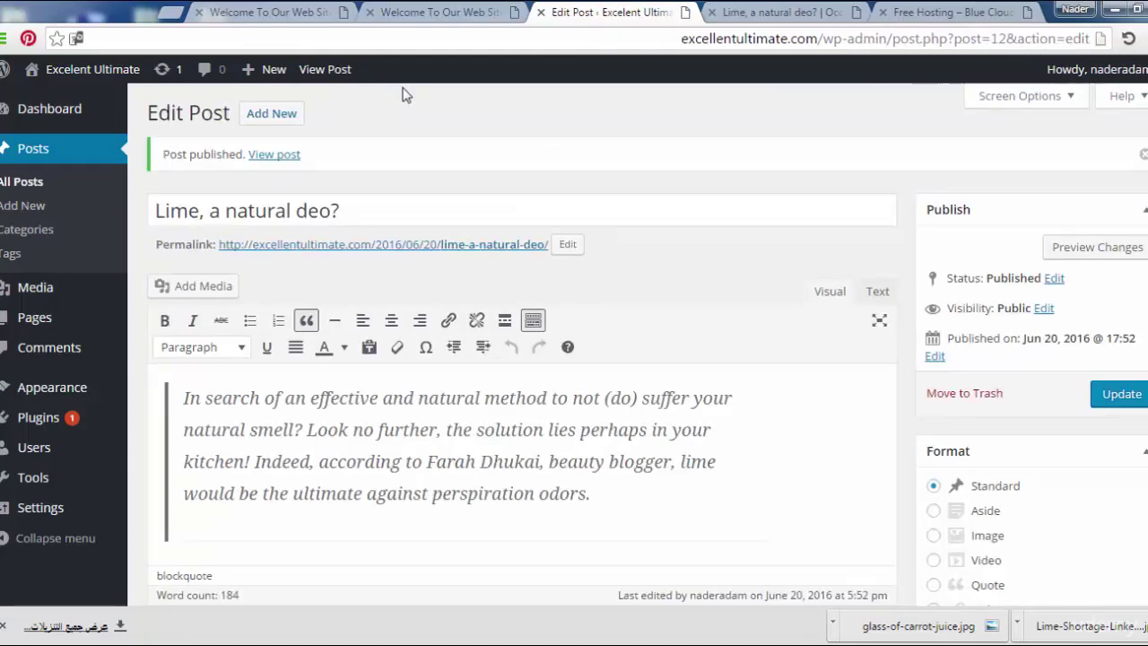
Step: View the live lime post and scroll through its photo, quotes and comment form
click(323, 72)
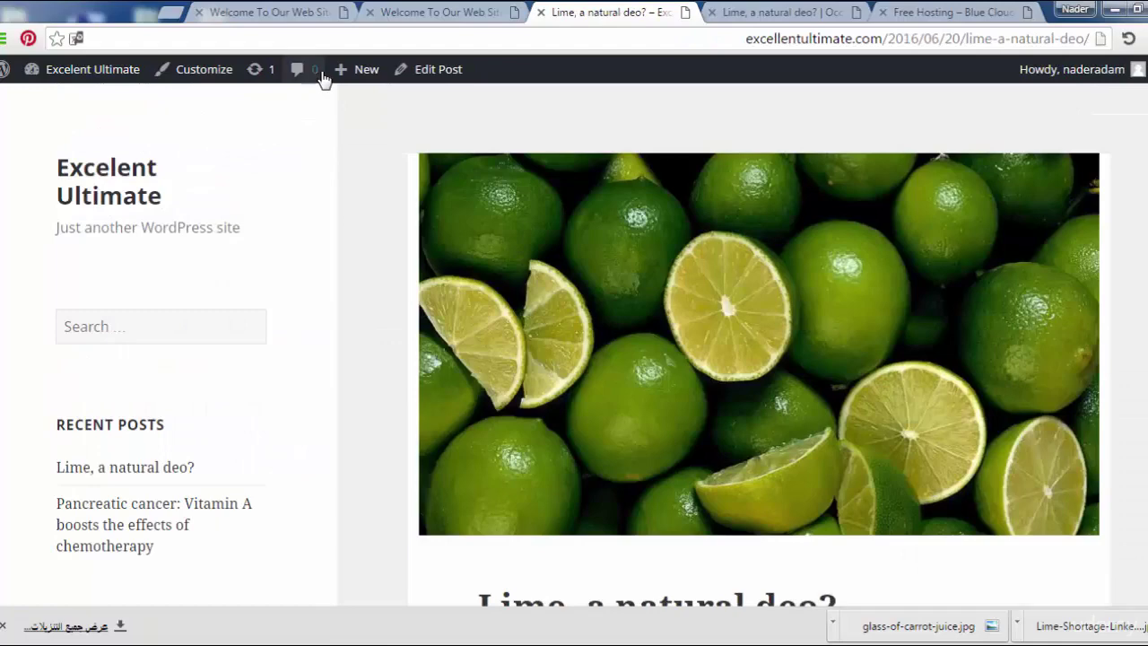
scroll(574, 359, down, 1)
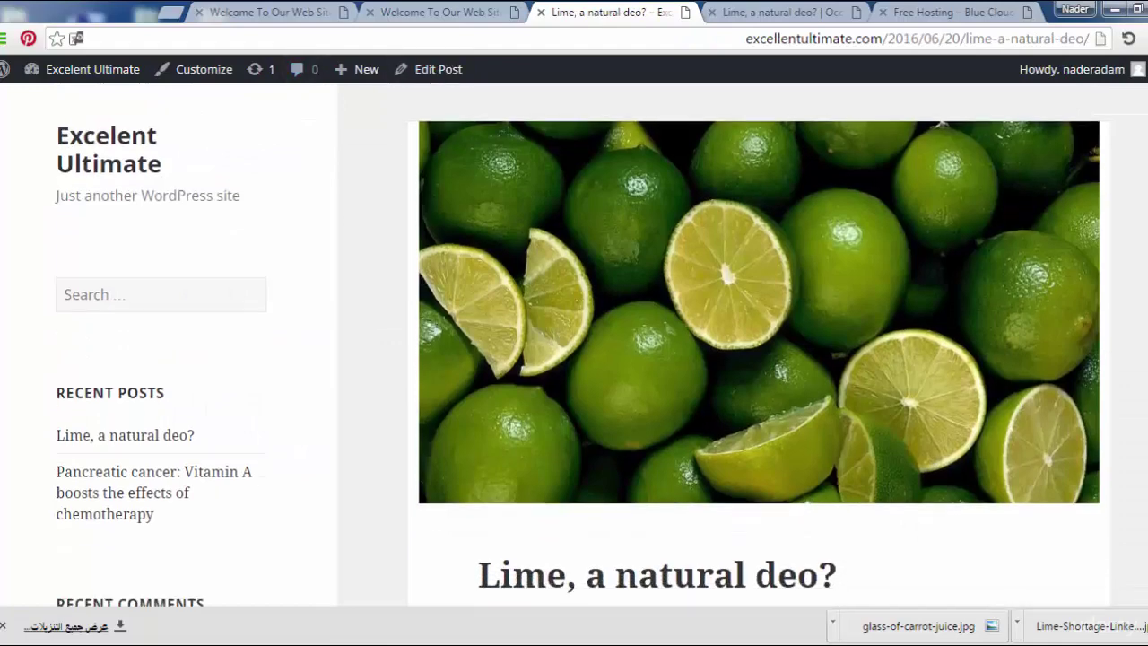
scroll(574, 359, down, 1)
scroll(574, 359, down, 2)
scroll(574, 359, down, 1)
scroll(758, 359, down, 4)
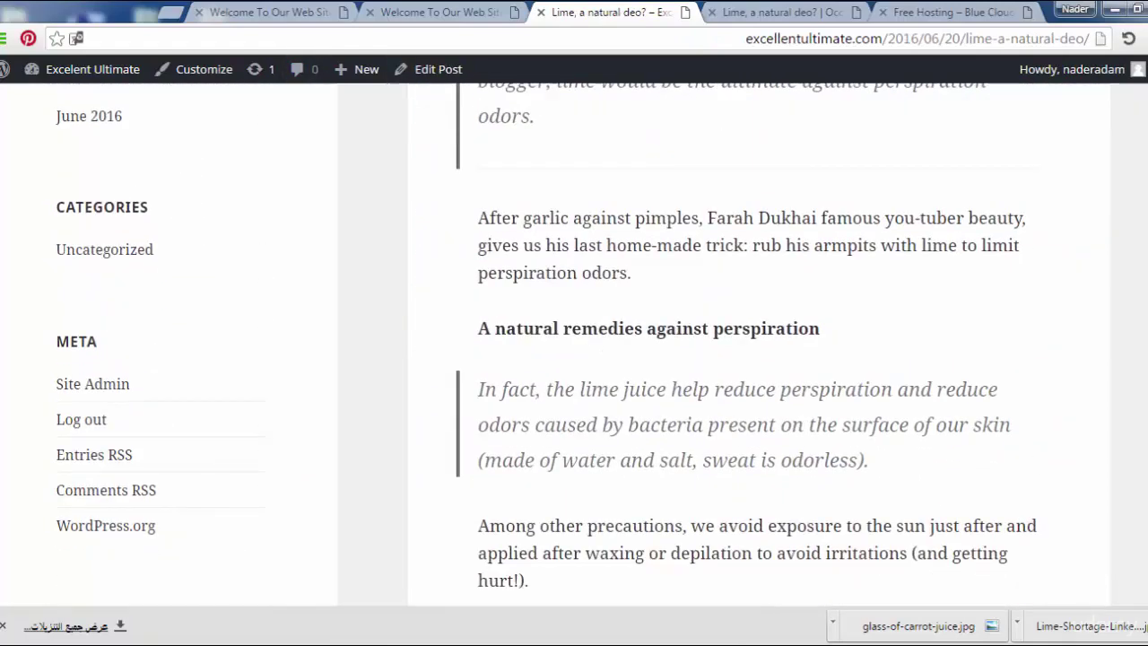
scroll(758, 359, down, 3)
scroll(758, 359, down, 4)
scroll(758, 358, down, 1)
scroll(759, 359, down, 2)
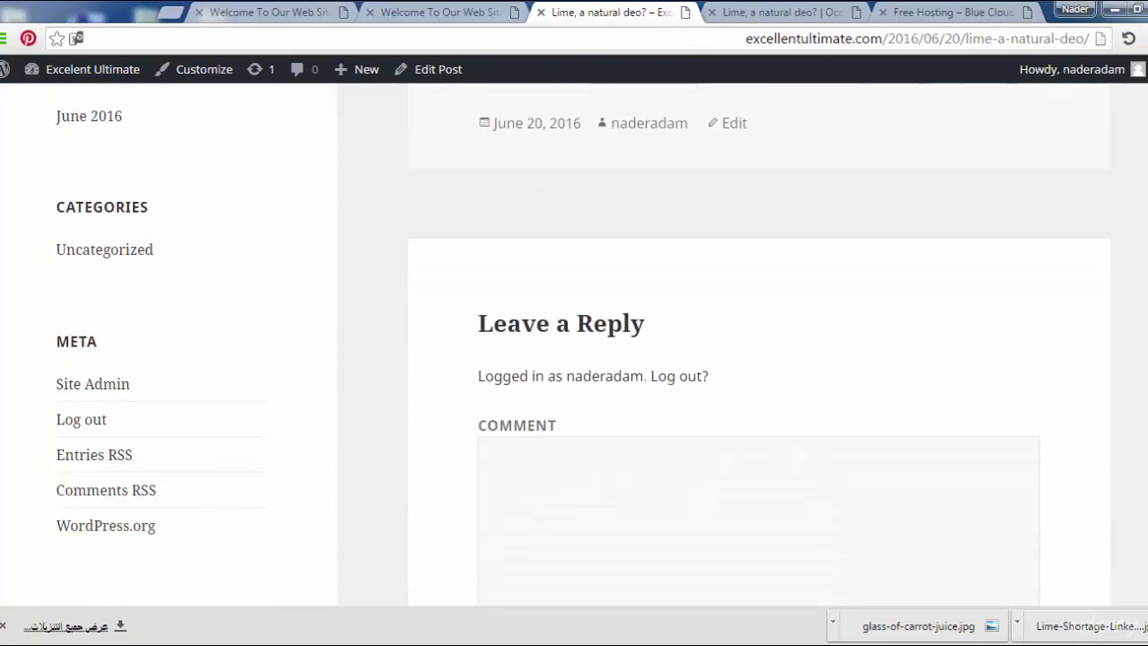
scroll(759, 358, down, 5)
scroll(759, 359, down, 1)
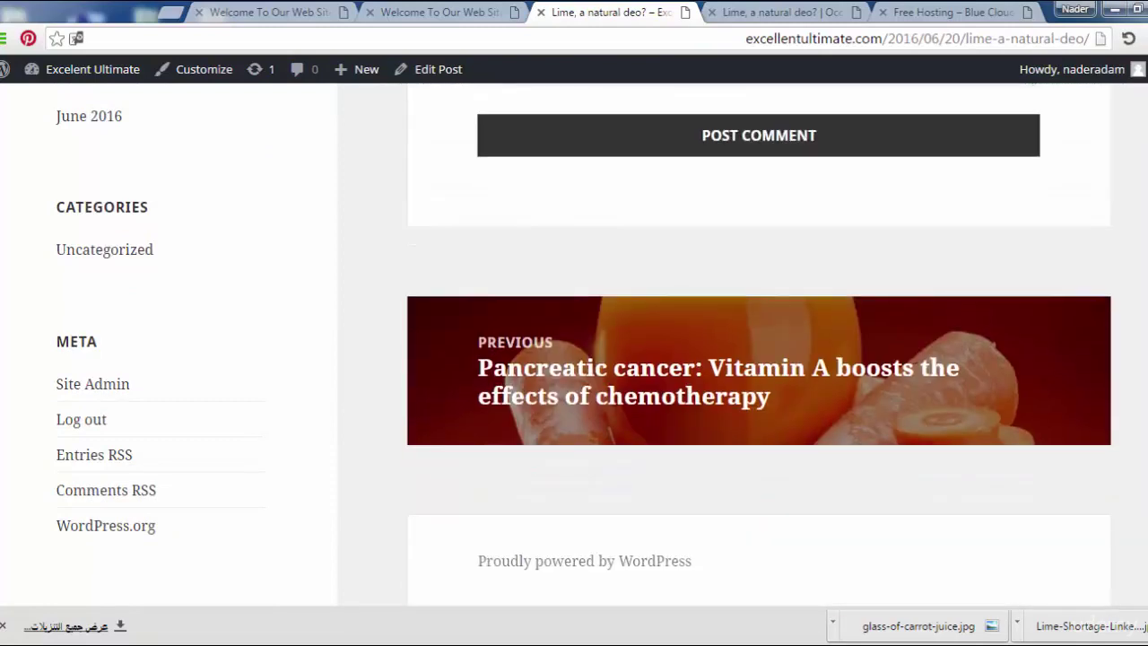
scroll(858, 530, up, 1)
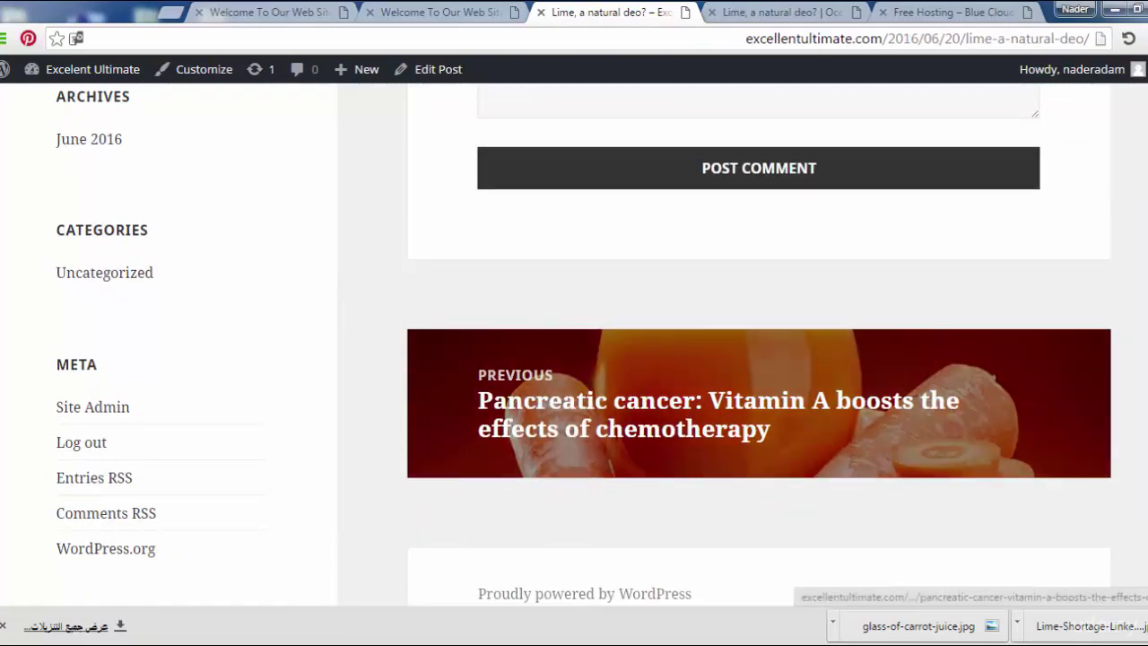
scroll(758, 404, up, 1)
scroll(759, 403, up, 5)
scroll(759, 404, up, 5)
scroll(758, 403, up, 7)
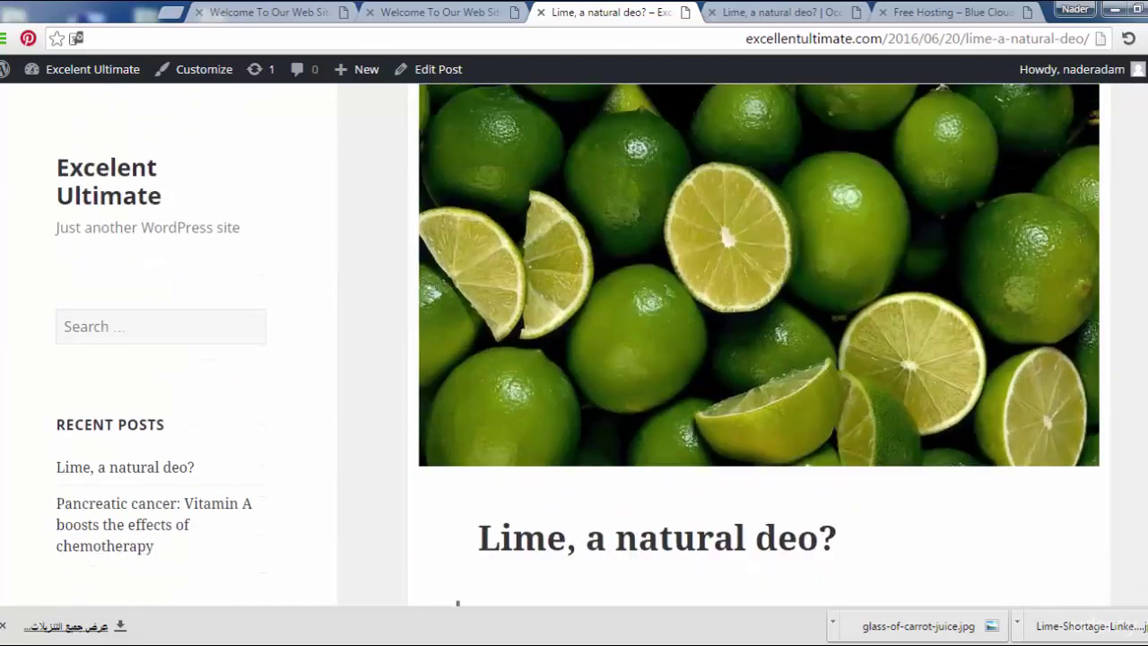
scroll(759, 359, up, 1)
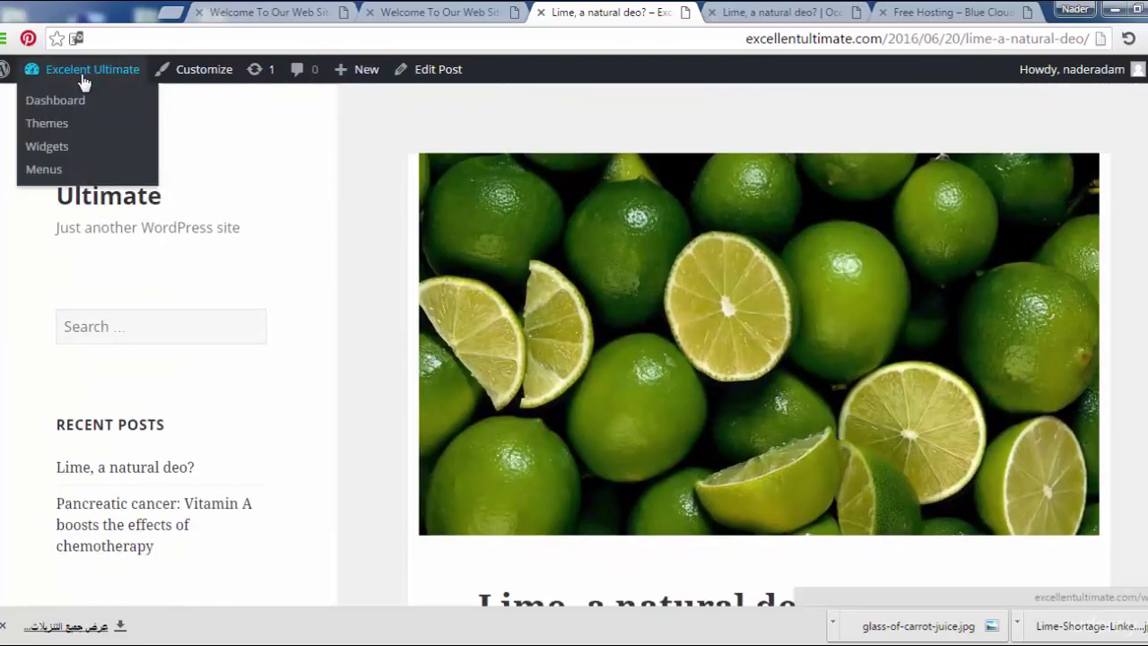
Step: Open the Excelent Ultimate home page and scroll through the lime and pancreatic cancer posts
mouse_move(92, 69)
click(130, 174)
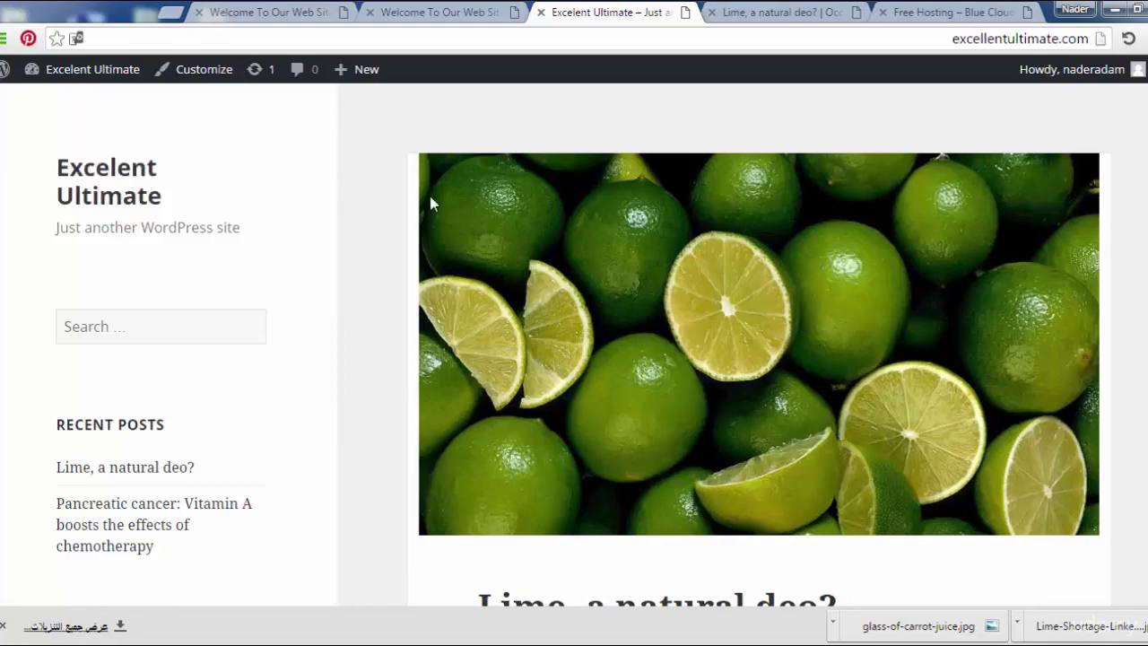
scroll(759, 359, down, 2)
scroll(759, 358, down, 5)
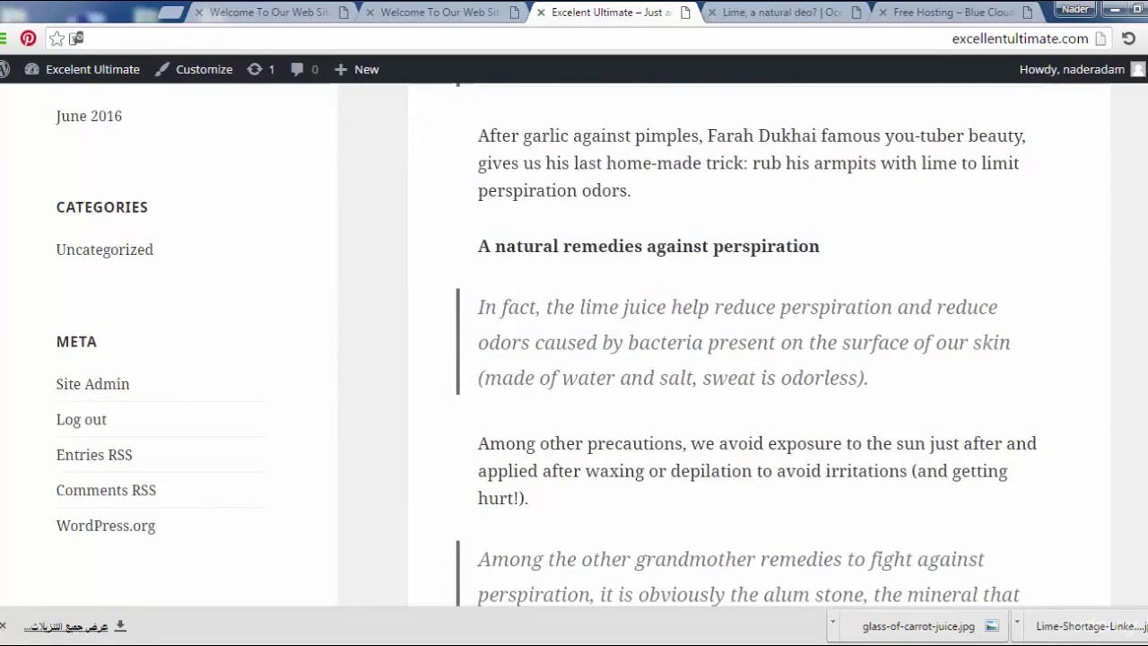
scroll(759, 358, down, 5)
scroll(759, 358, down, 4)
scroll(759, 359, down, 4)
scroll(758, 359, down, 5)
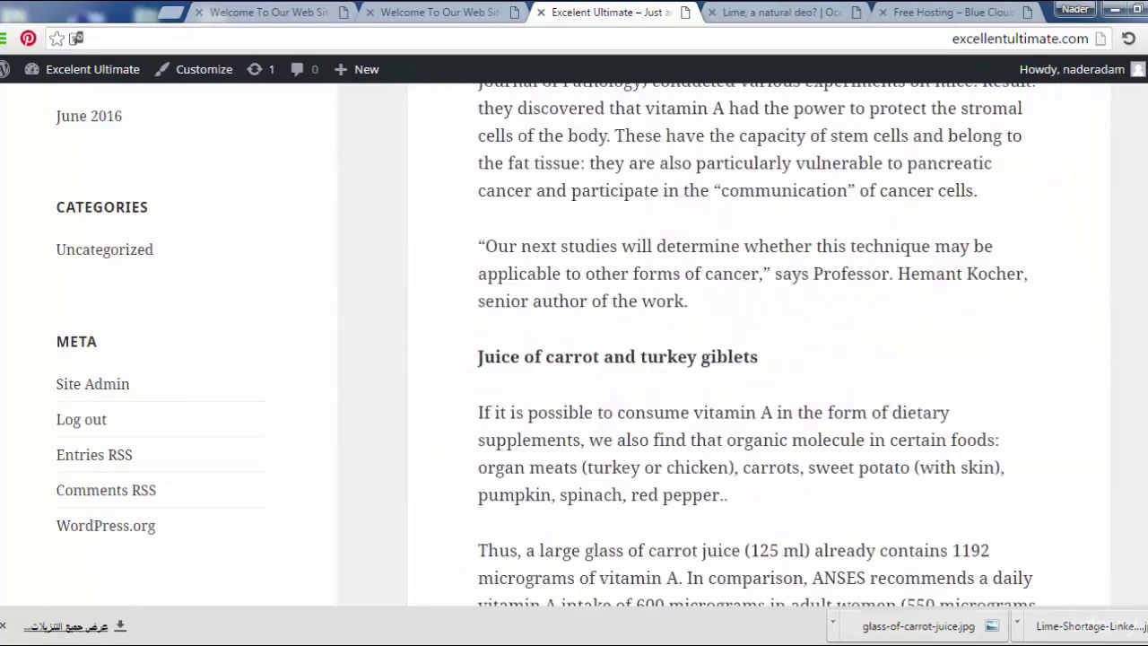
scroll(759, 358, down, 3)
scroll(759, 359, down, 1)
scroll(758, 358, up, 5)
scroll(759, 359, up, 5)
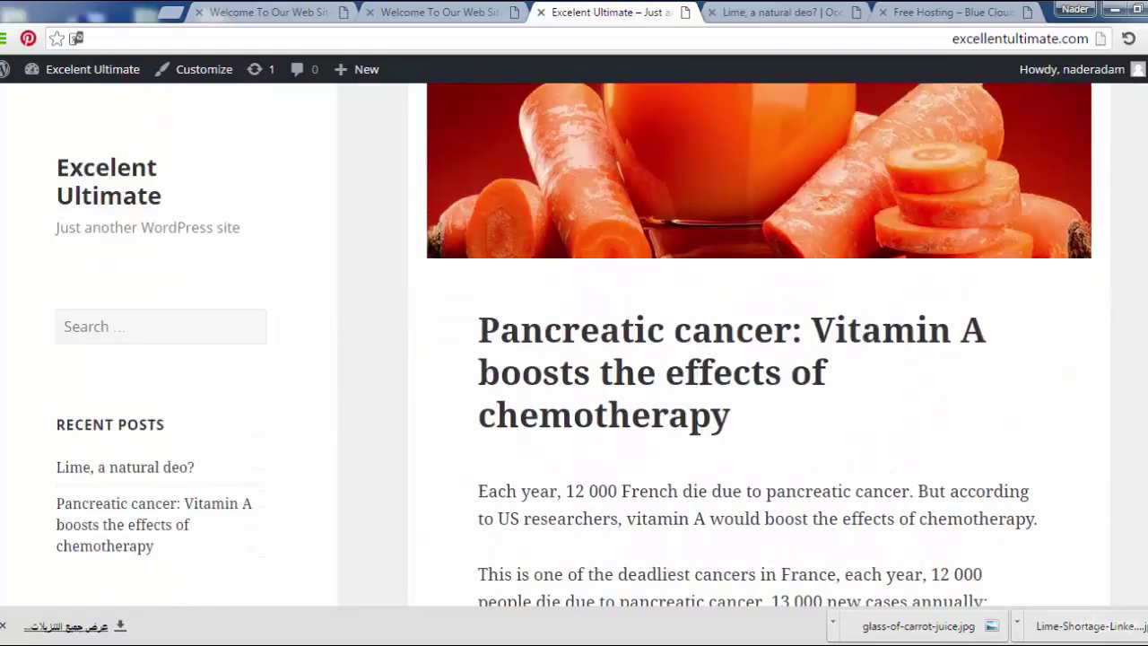
scroll(759, 358, up, 6)
scroll(759, 358, up, 5)
scroll(759, 358, up, 4)
scroll(759, 359, up, 3)
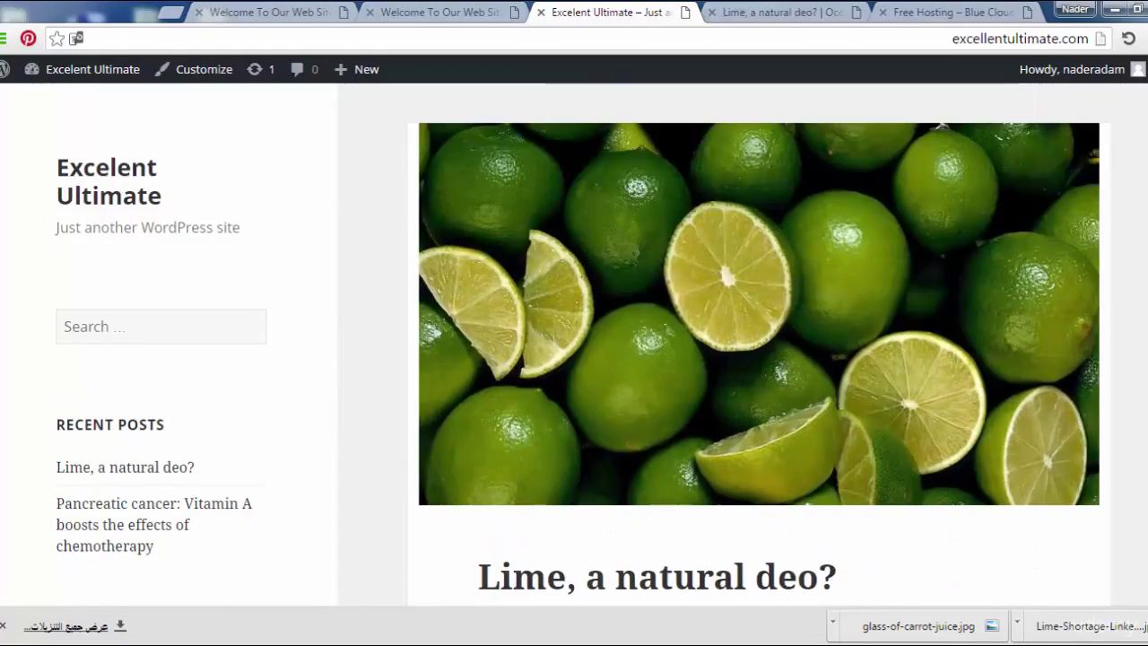
scroll(759, 359, up, 1)
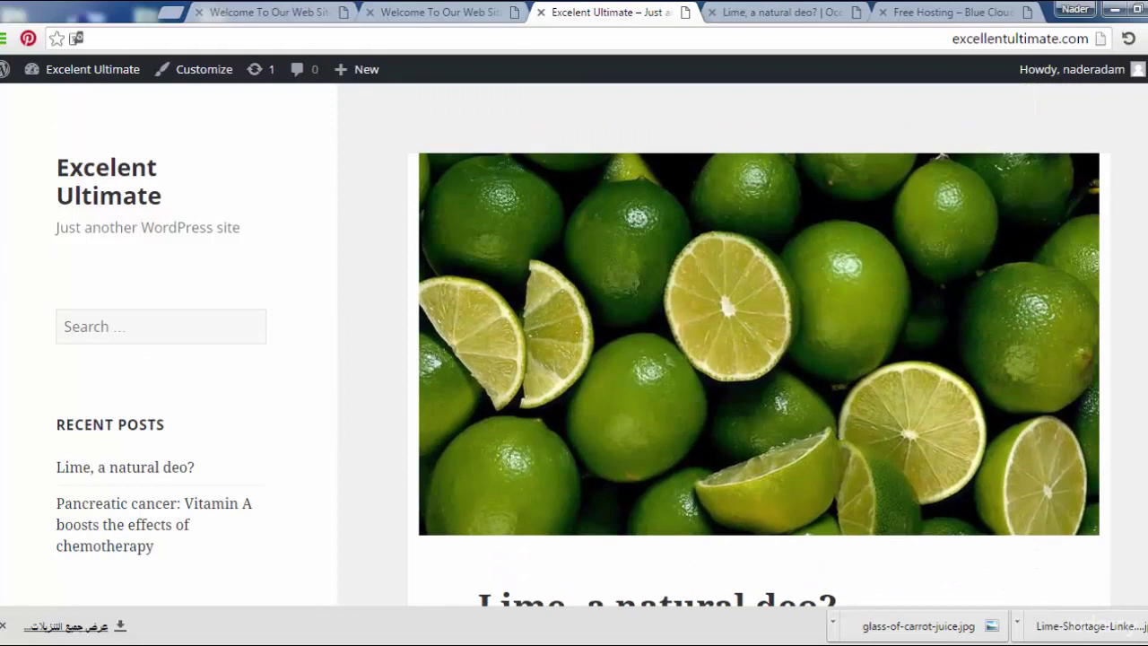